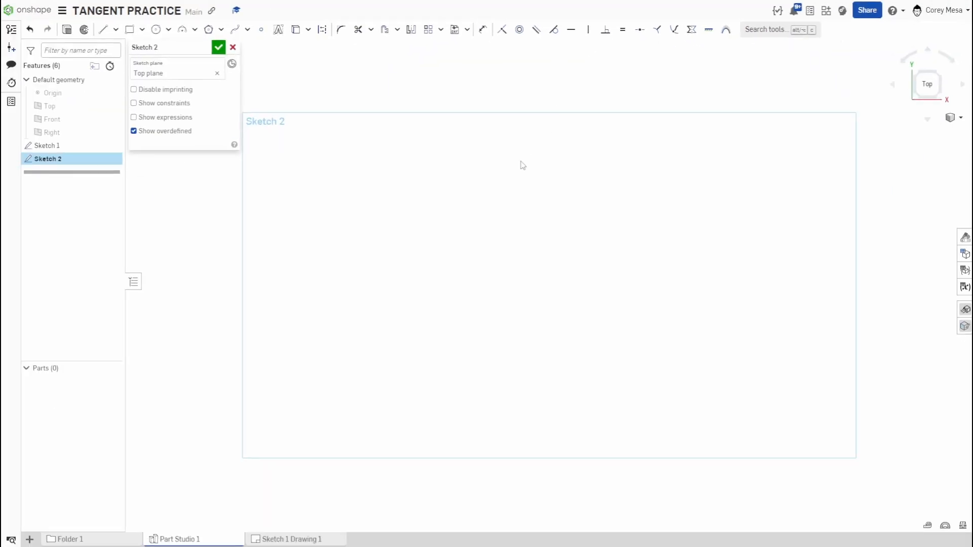
pyautogui.press('c')
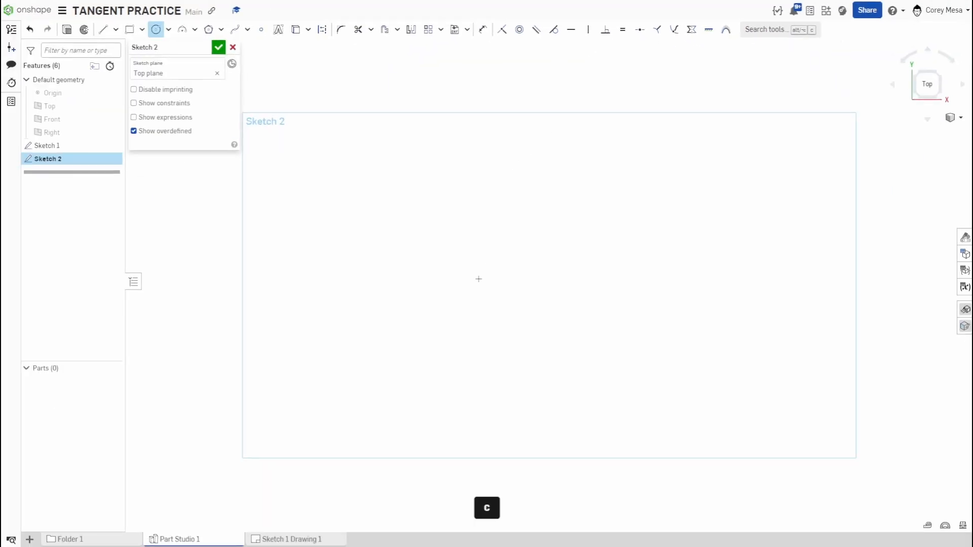
pyautogui.click(479, 279)
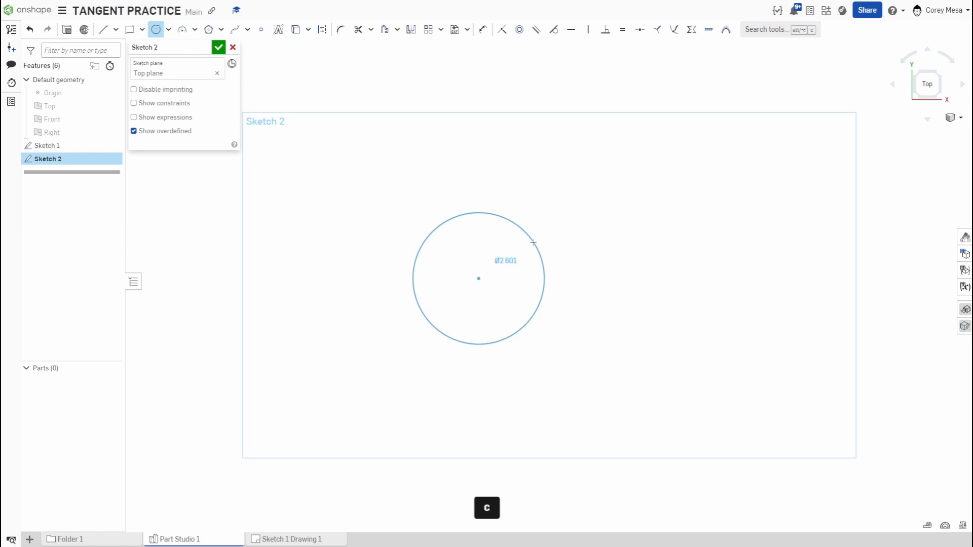
pyautogui.click(533, 243)
pyautogui.moveTo(321, 249); pyautogui.dragTo(316, 320, button='middle')
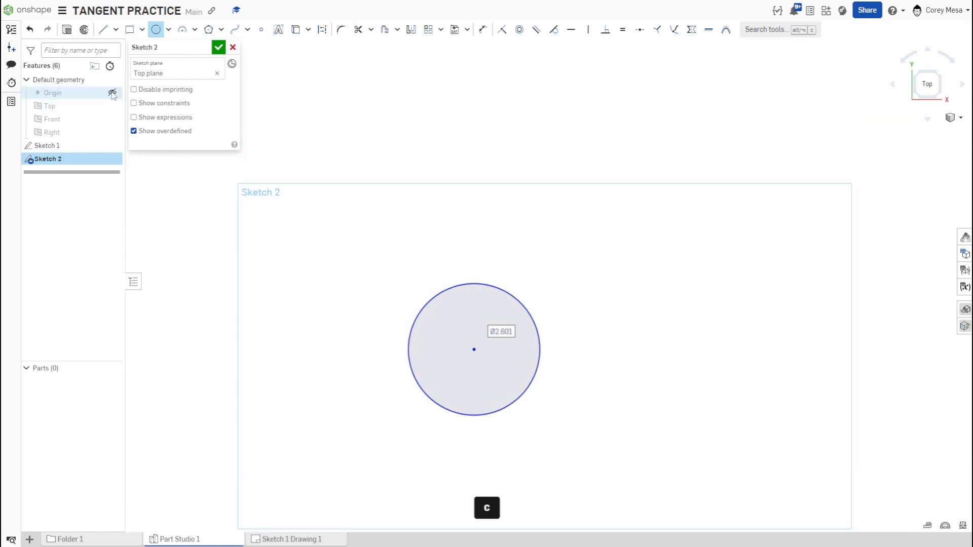
pyautogui.scroll(-1, 513, 340)
pyautogui.moveTo(513, 340); pyautogui.dragTo(555, 286, button='middle')
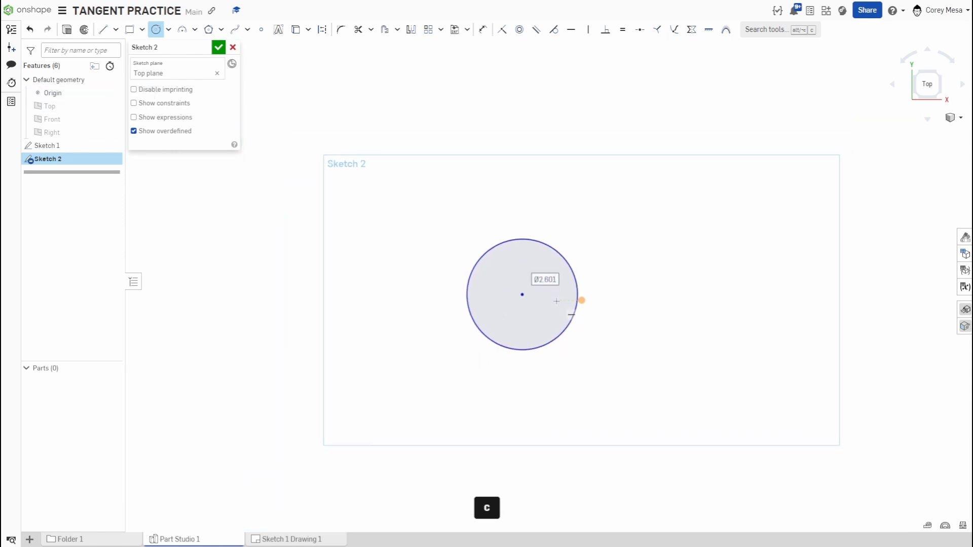
pyautogui.press('Escape')
pyautogui.click(540, 283)
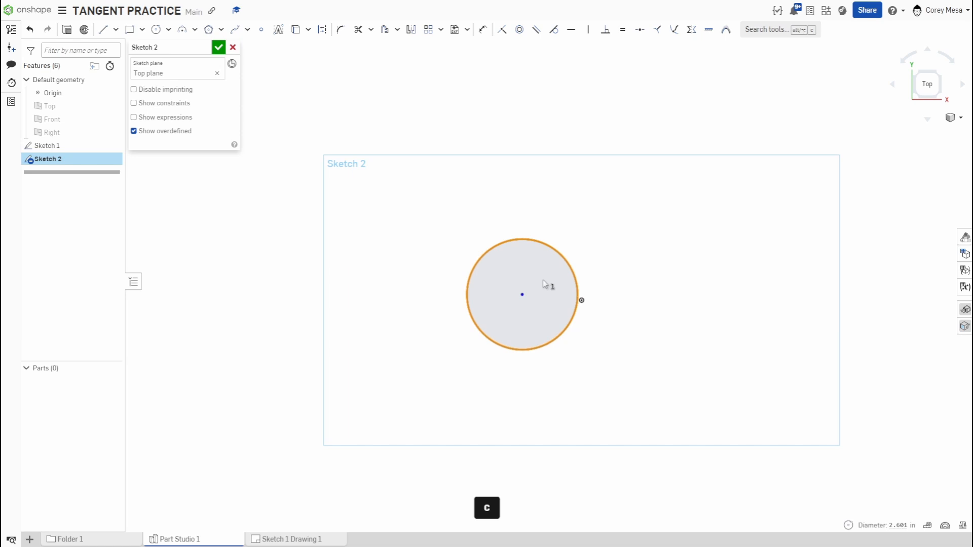
pyautogui.press('Delete')
# Sketch a circle about 3.6 in in diameter centred on the origin
pyautogui.click(157, 28)
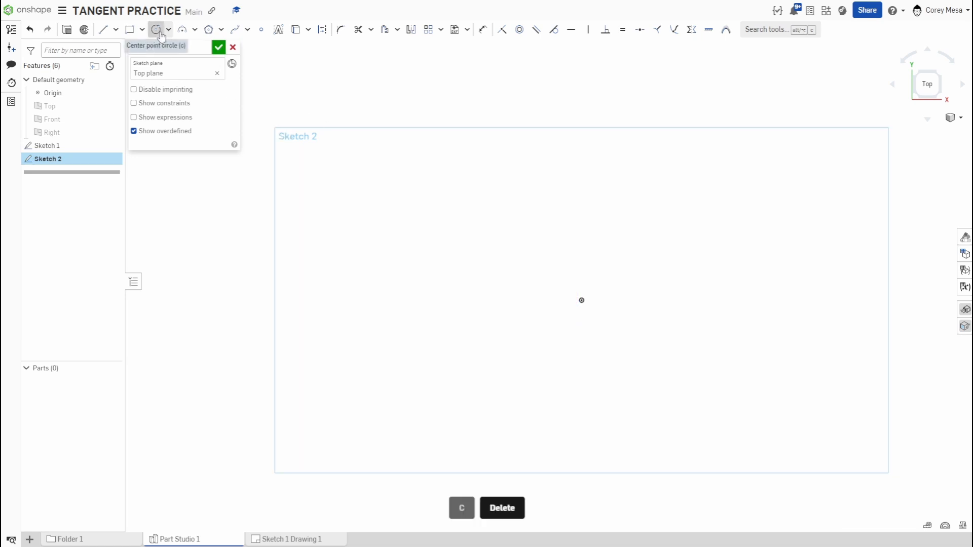
pyautogui.click(581, 301)
pyautogui.click(657, 311)
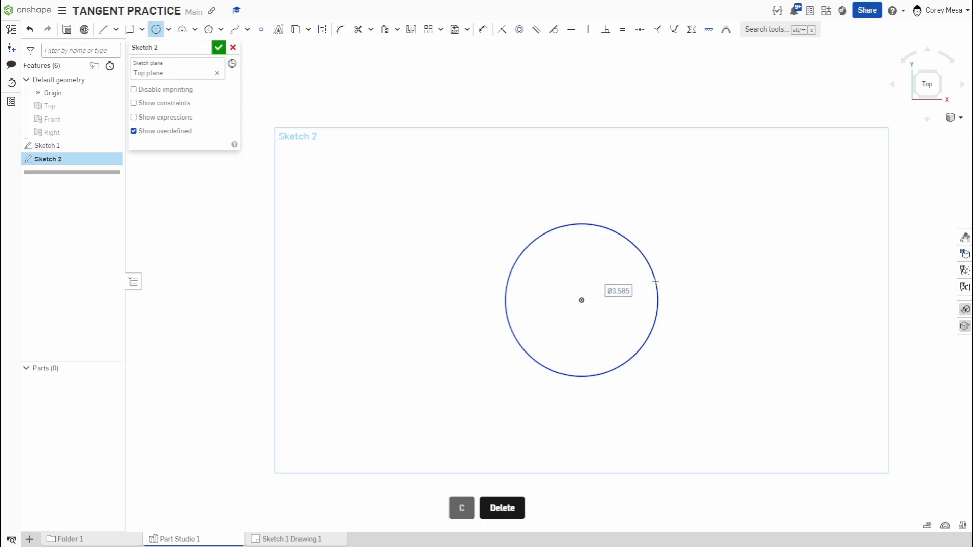
pyautogui.press('Escape')
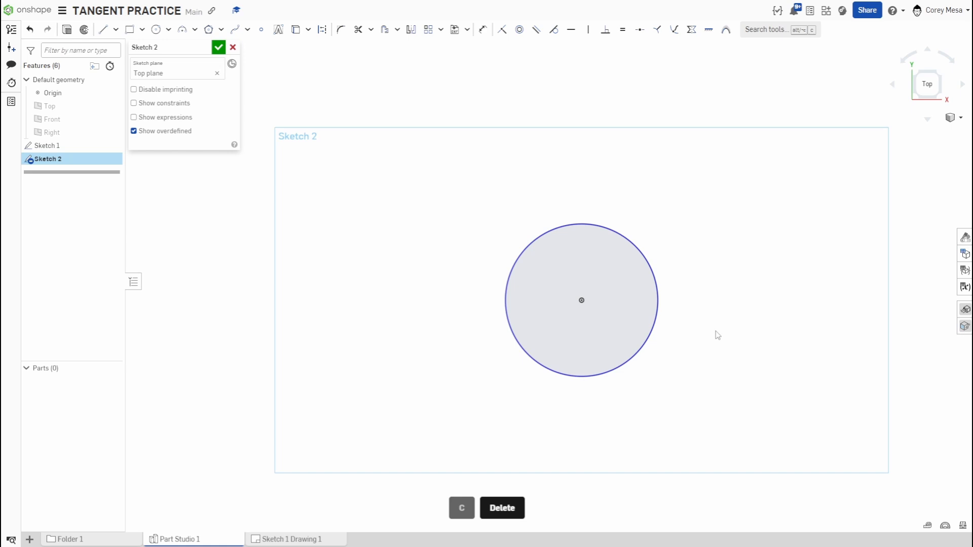
# Sketch a sloping line about 8.1 in long above and to the left of the circle, without touching it
pyautogui.press('l')
pyautogui.click(355, 289)
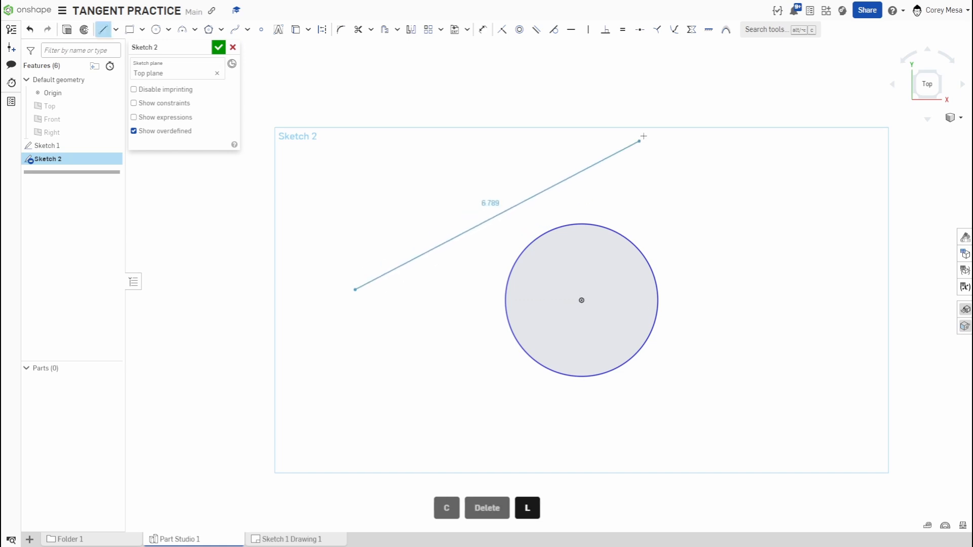
pyautogui.click(648, 111)
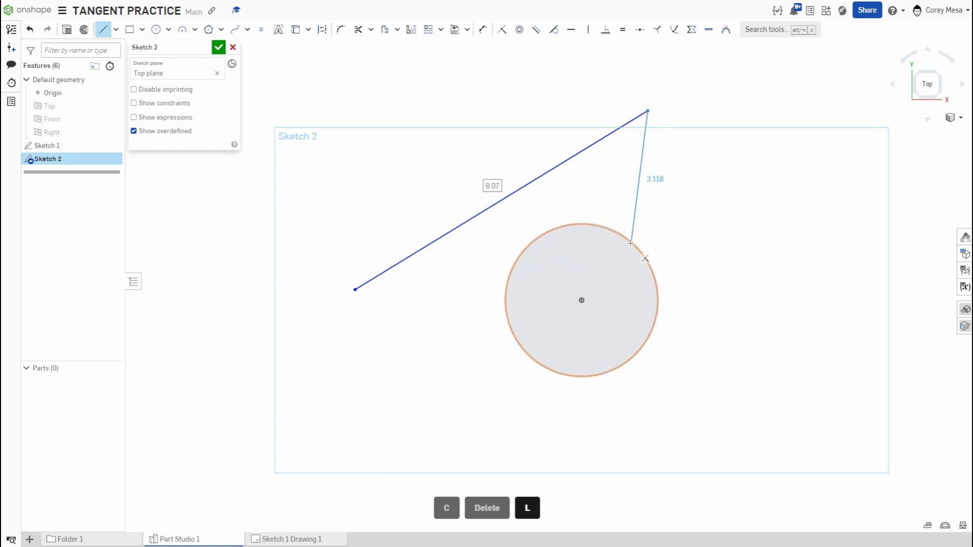
pyautogui.press('Escape')
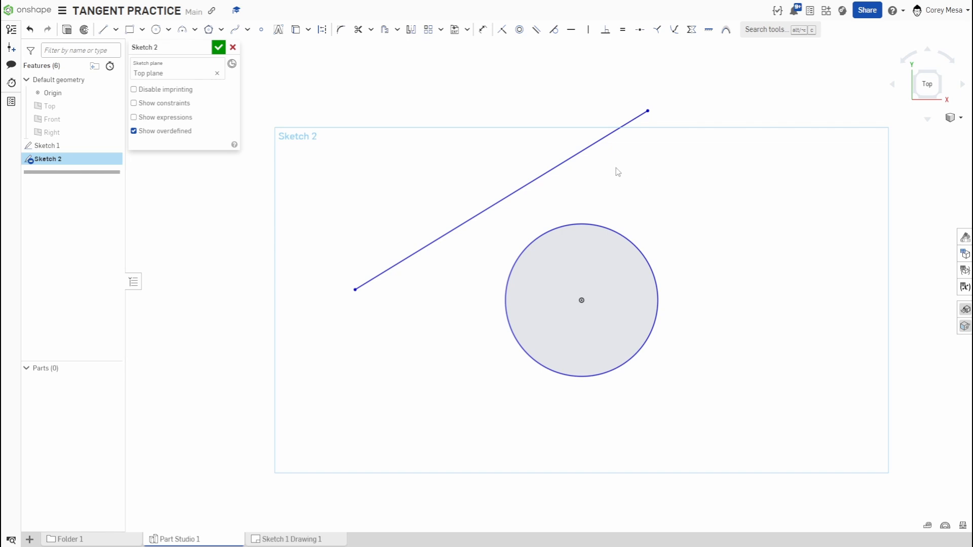
# Apply a tangent constraint between the sloping line and the circle, and inspect the contact point
pyautogui.press('t')
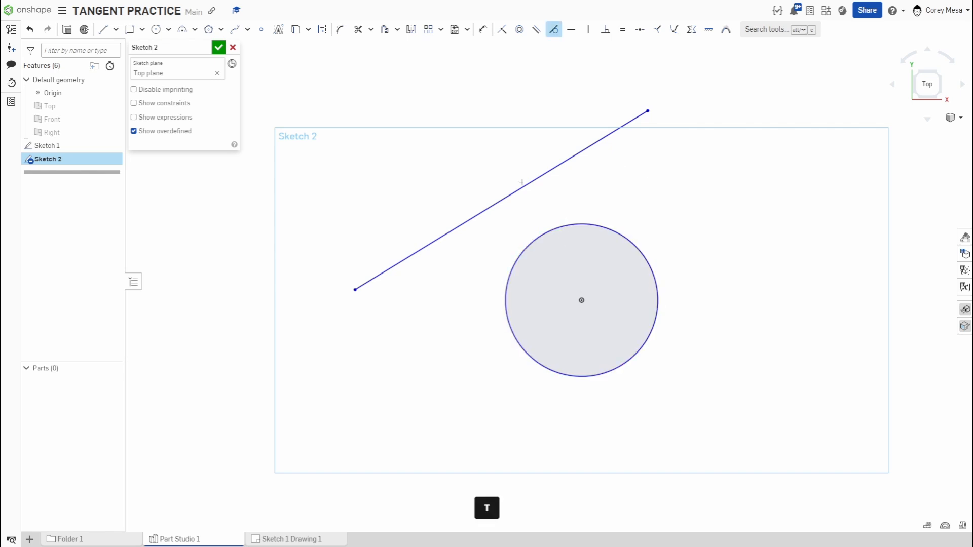
pyautogui.moveTo(566, 253); pyautogui.dragTo(440, 153)
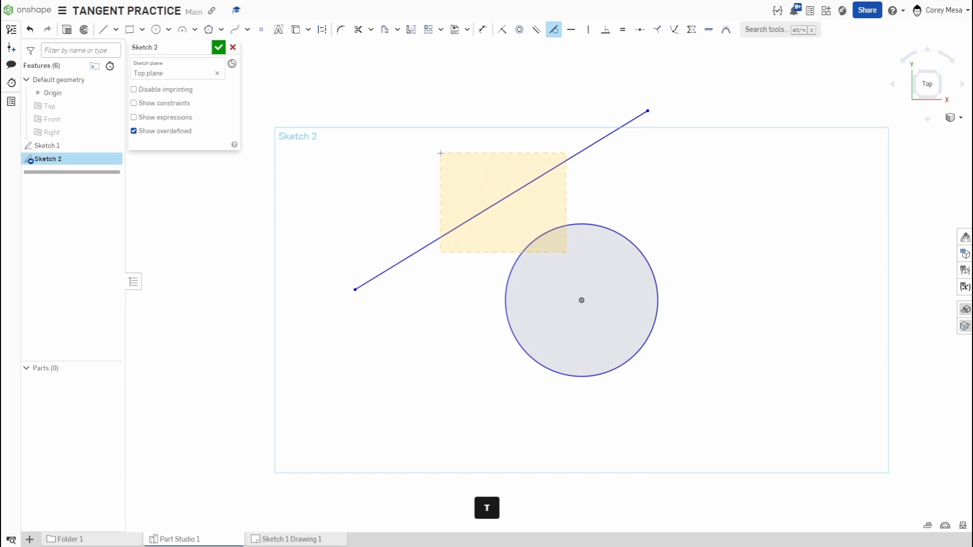
pyautogui.moveTo(440, 153); pyautogui.dragTo(436, 153)
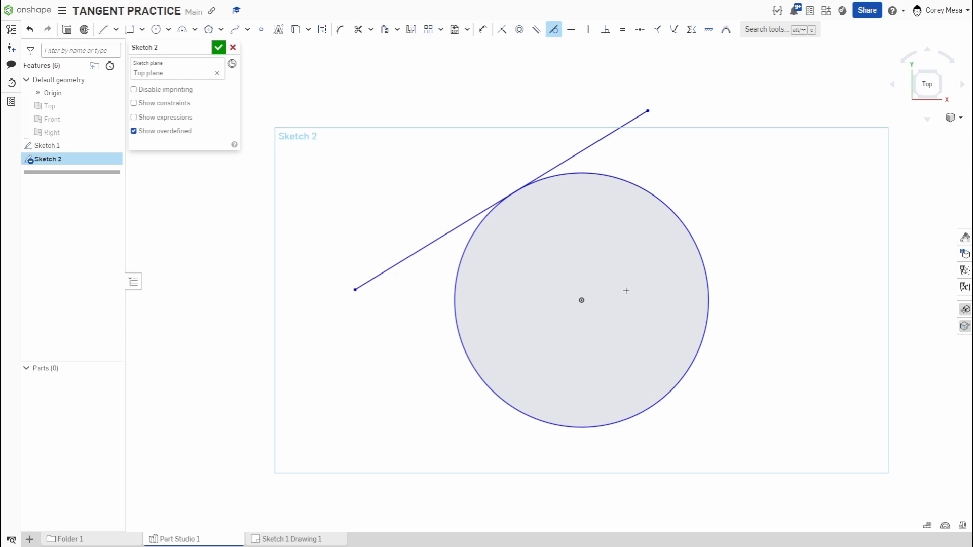
pyautogui.click(528, 183)
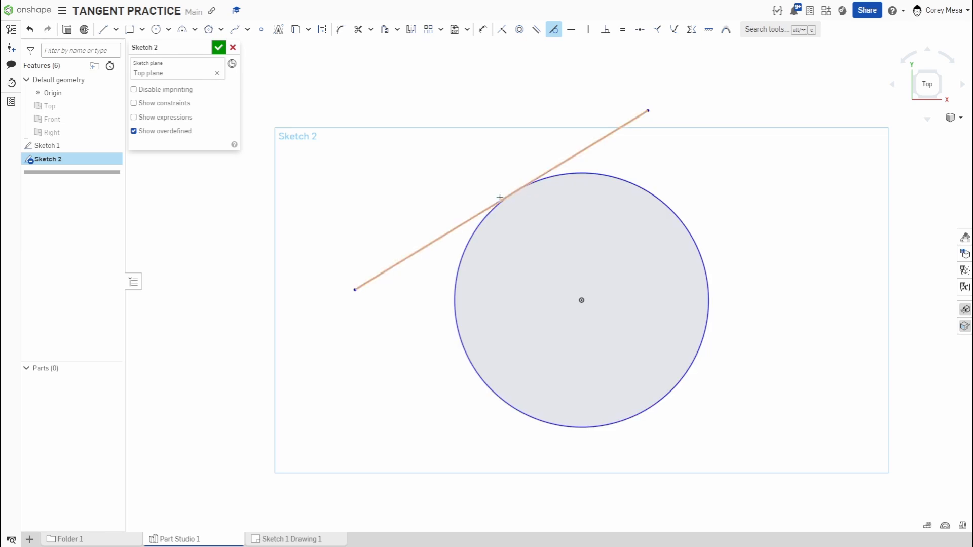
pyautogui.scroll(4, 518, 203)
pyautogui.scroll(1, 518, 203)
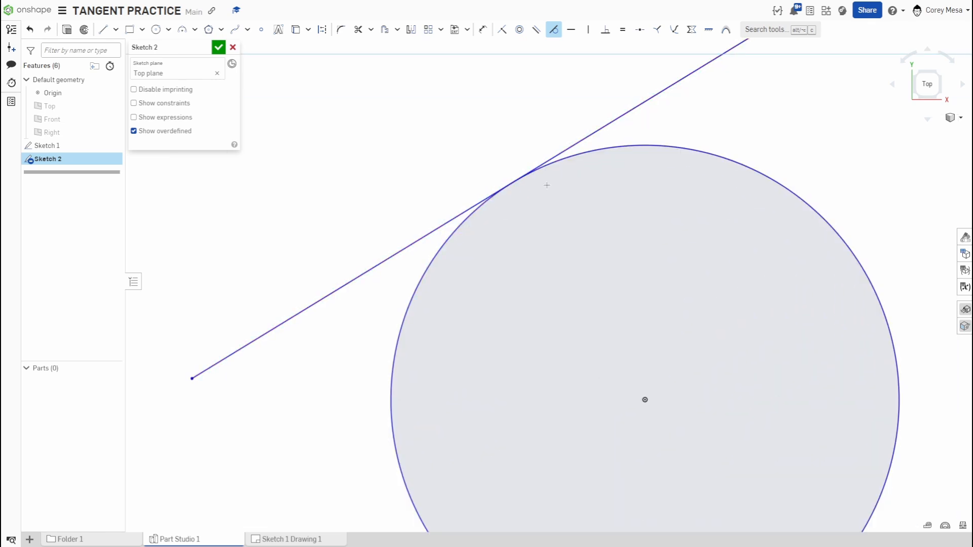
pyautogui.press('f')
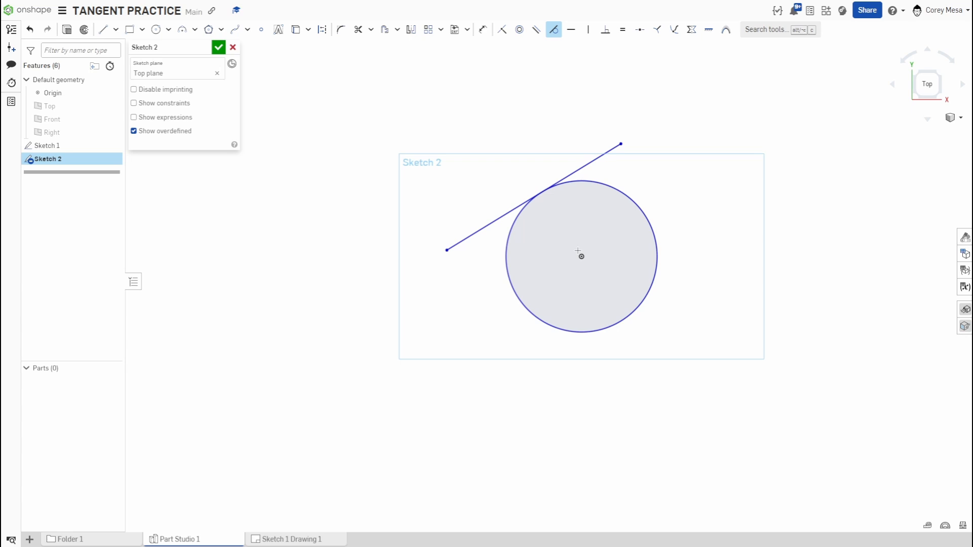
# Sketch a steep line about 12.6 in long to the right of the circle and constrain it tangent to the circle
pyautogui.press('l')
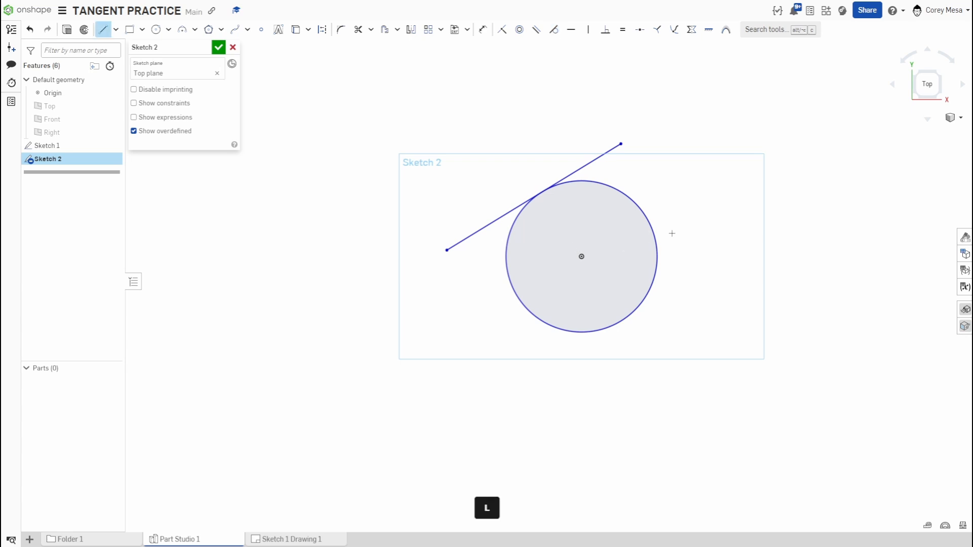
pyautogui.click(661, 118)
pyautogui.click(712, 431)
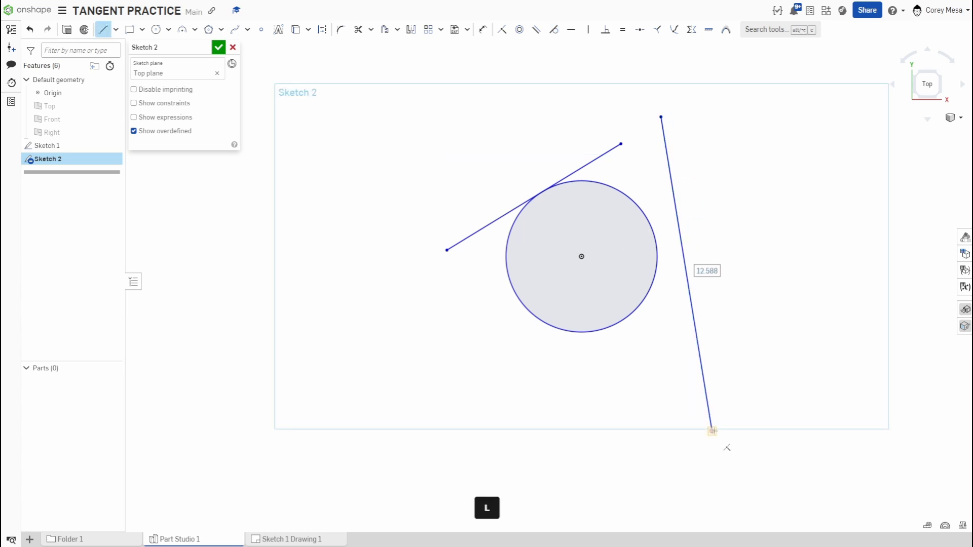
pyautogui.press('t')
pyautogui.moveTo(763, 269); pyautogui.dragTo(651, 289)
pyautogui.click(616, 289)
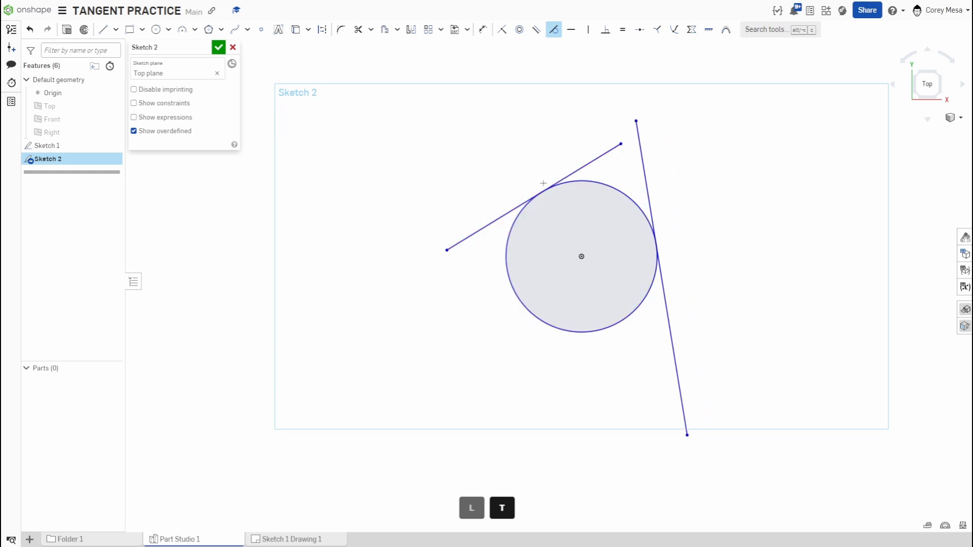
# Trim both lines' upper ends beyond their tangent points and the circle's lower part, leaving an arc joining the lines
pyautogui.press('m')
pyautogui.moveTo(678, 187); pyautogui.dragTo(558, 161)
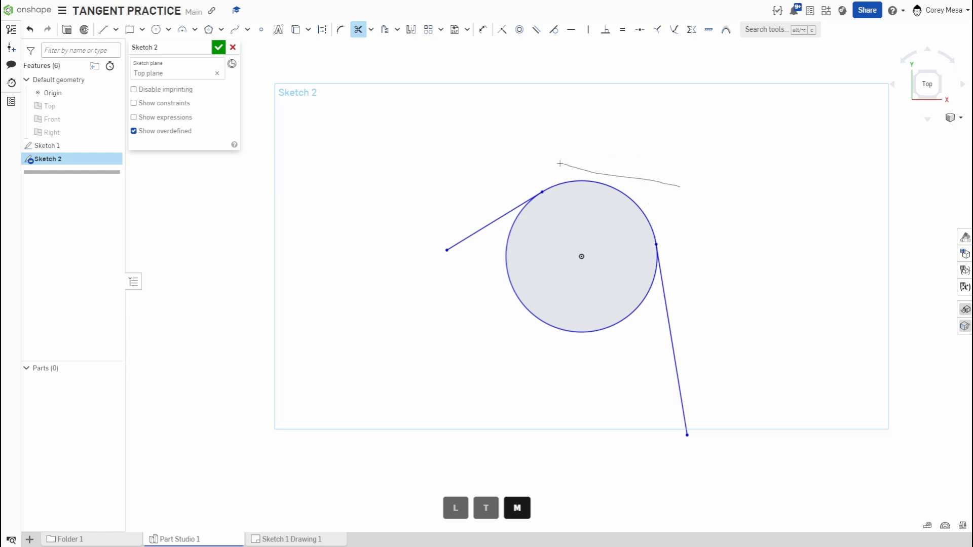
pyautogui.click(628, 317)
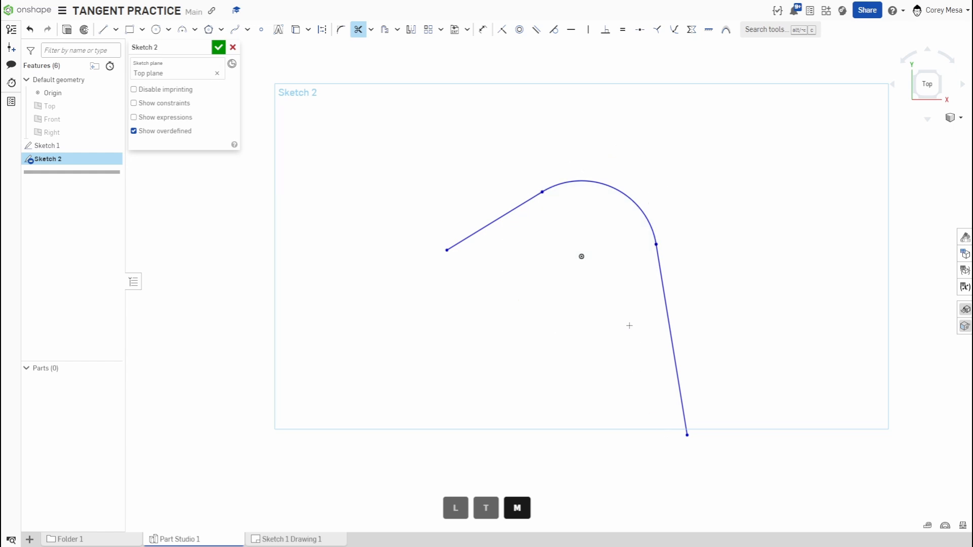
pyautogui.scroll(-2, 700, 326)
pyautogui.scroll(3, 532, 253)
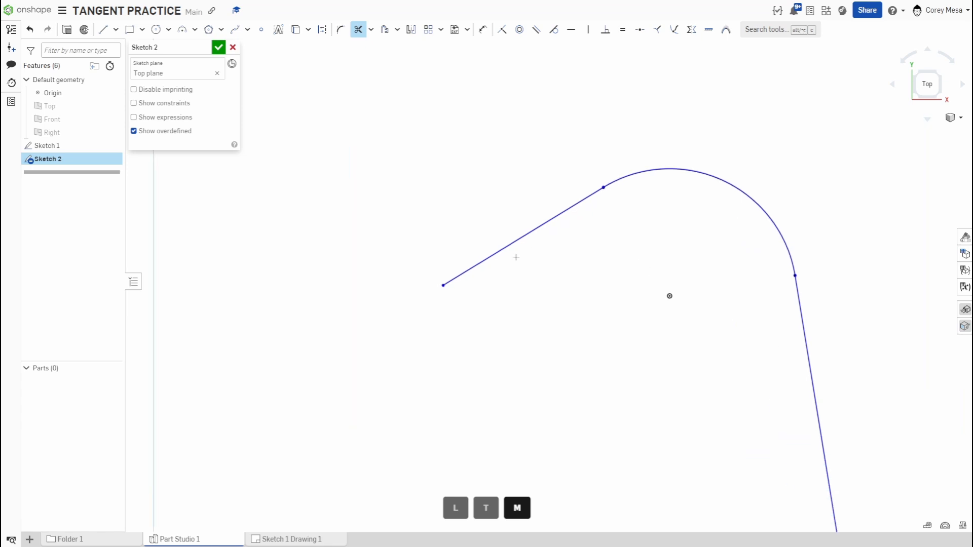
pyautogui.scroll(-5, 654, 254)
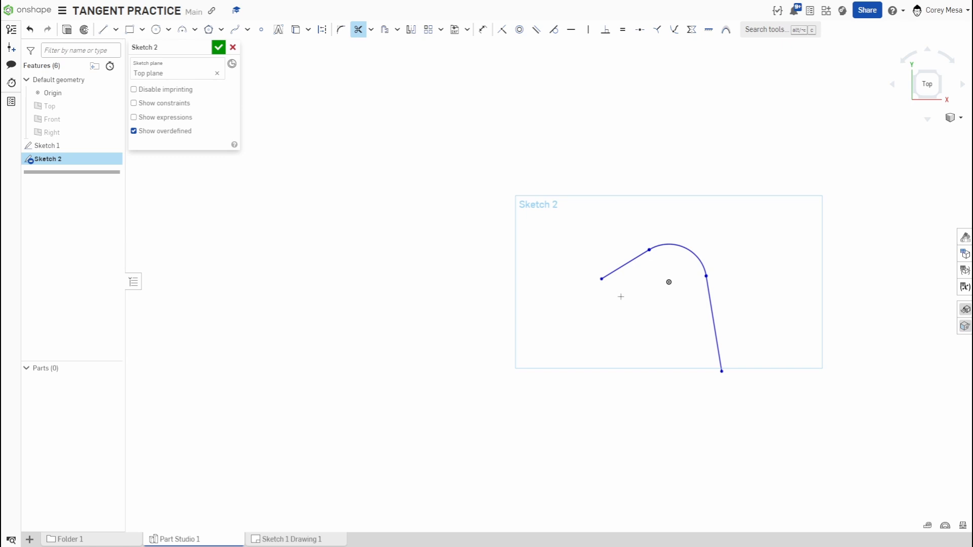
# Review the link outline and its dimensions in Sketch 1 Drawing 1, and return to Part Studio 1
pyautogui.click(316, 539)
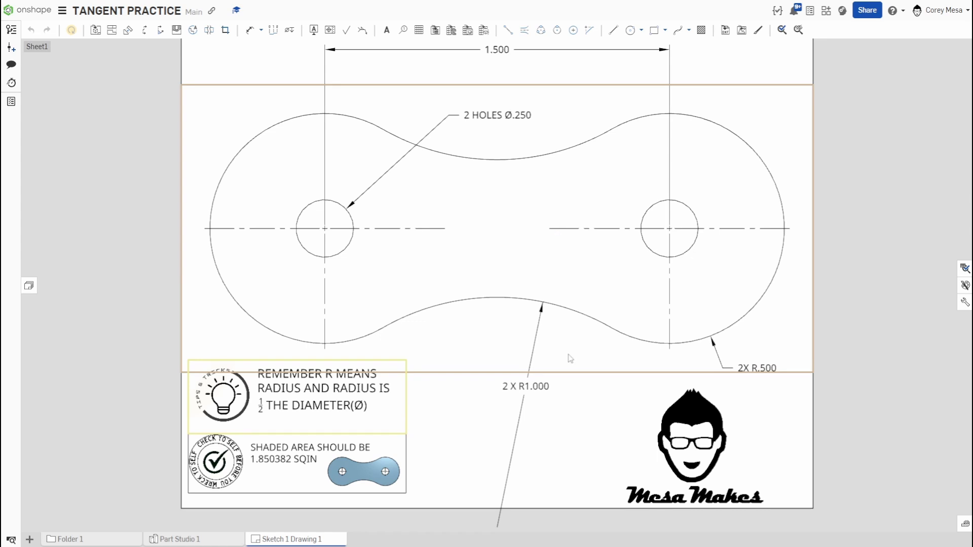
pyautogui.click(708, 415)
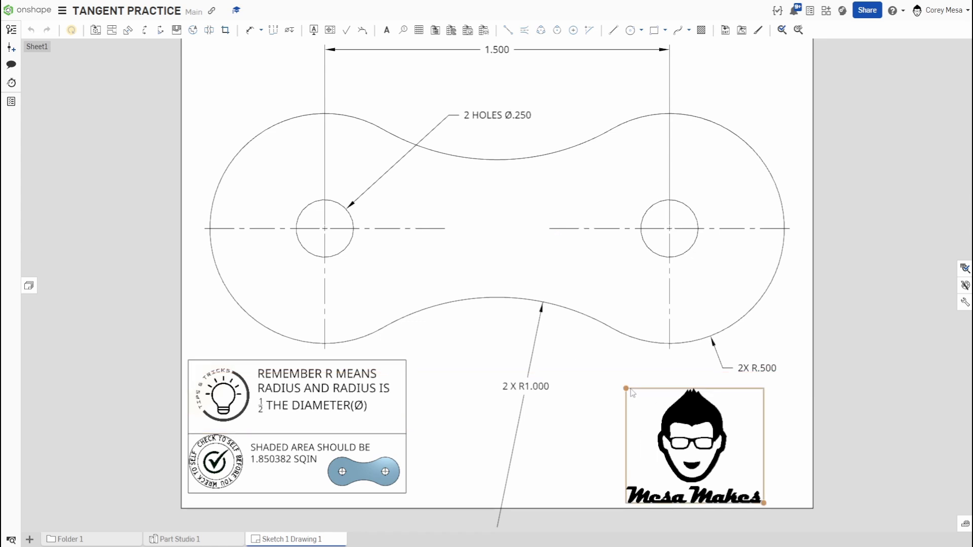
pyautogui.click(591, 389)
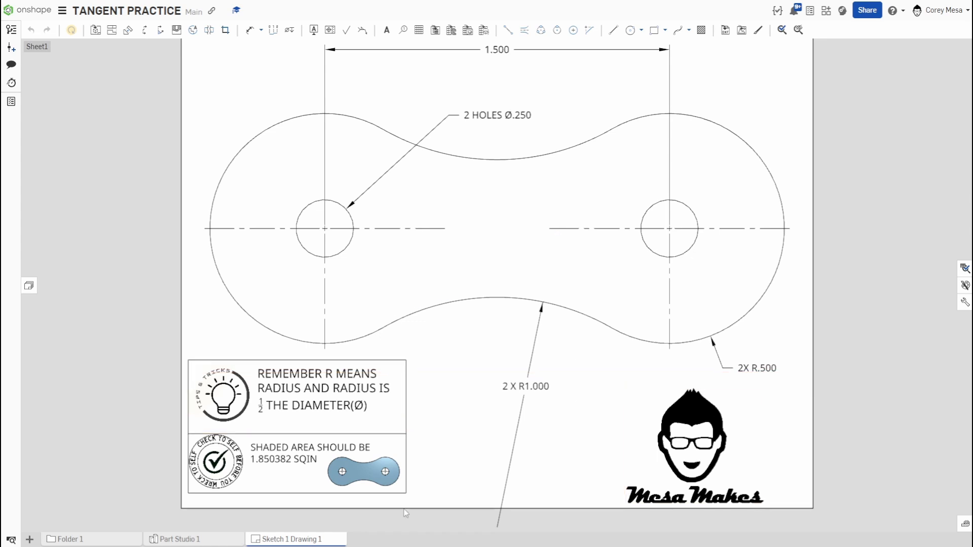
pyautogui.click(213, 539)
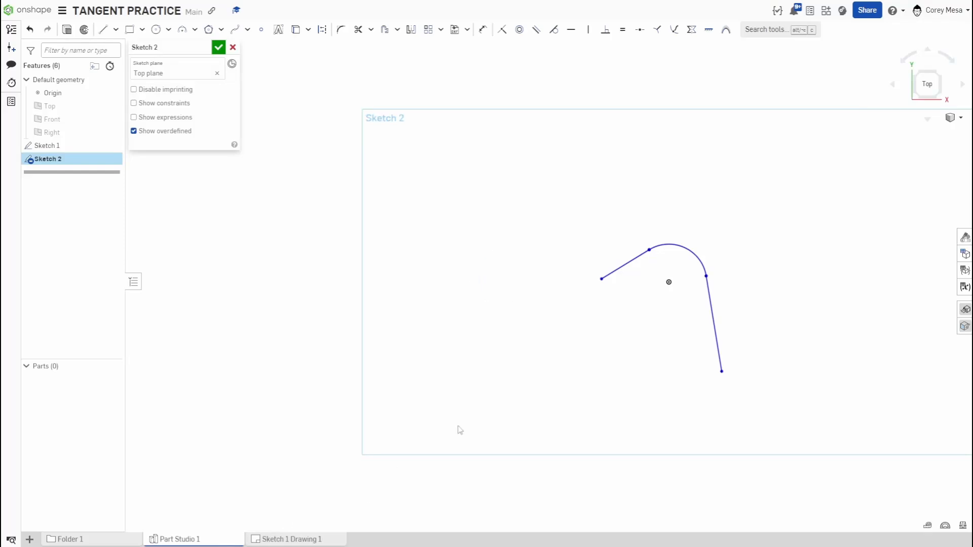
# Delete the arc and both tangent lines from Sketch 2
pyautogui.moveTo(663, 229); pyautogui.dragTo(447, 424)
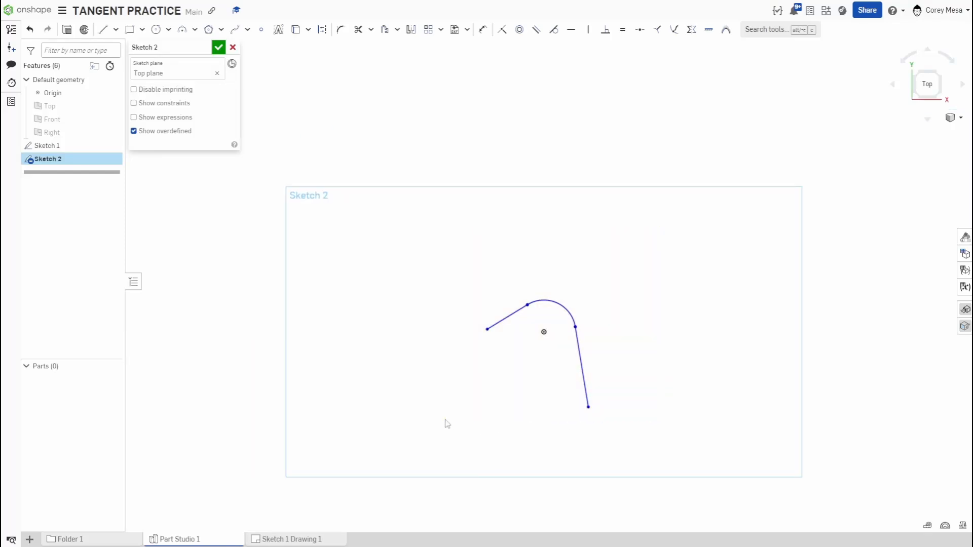
pyautogui.press('BackSpace')
pyautogui.moveTo(646, 277); pyautogui.dragTo(491, 387)
pyautogui.press('Delete')
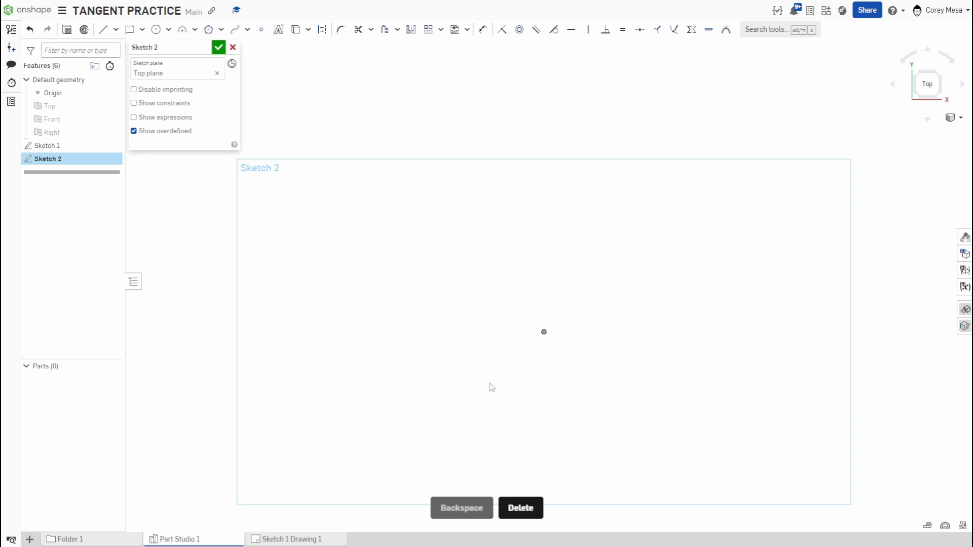
# Sketch a circle about 13.4 in in diameter above-left of the origin and a 20 in diameter circle above-right of it
pyautogui.click(156, 29)
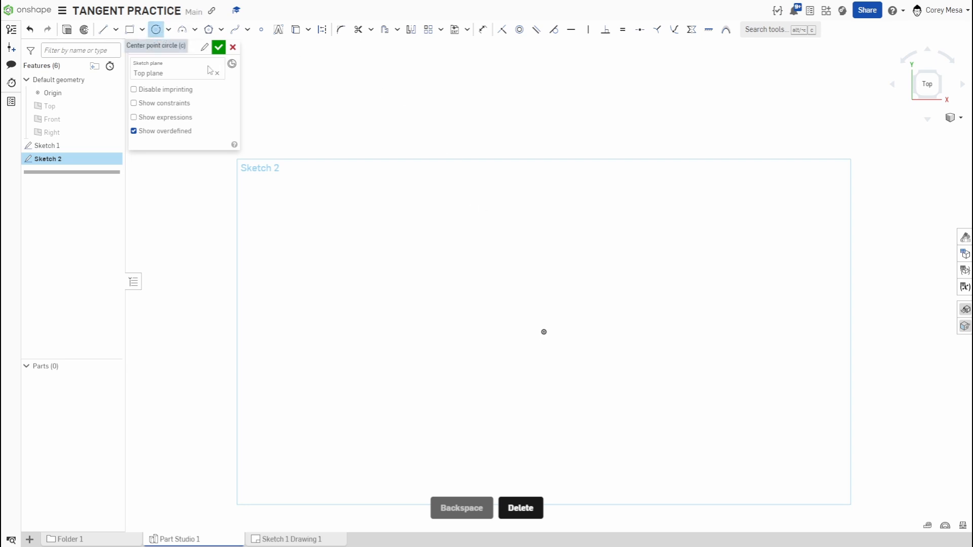
pyautogui.click(363, 261)
pyautogui.click(433, 266)
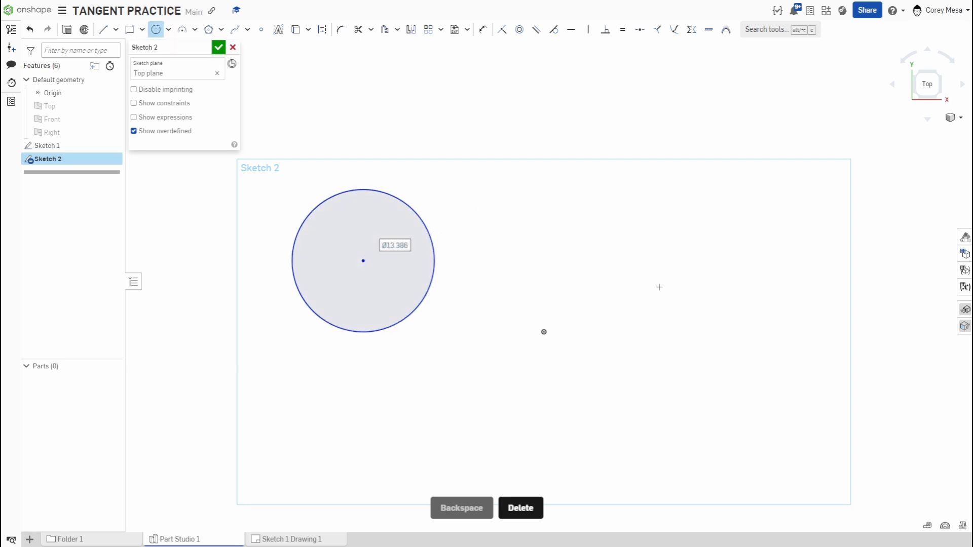
pyautogui.click(660, 261)
pyautogui.click(766, 268)
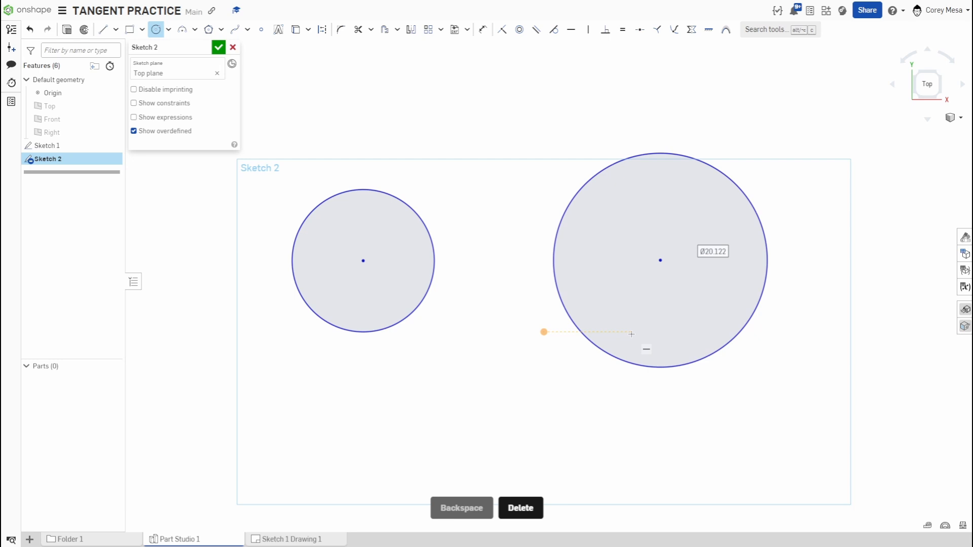
pyautogui.write('20')
pyautogui.press('Return')
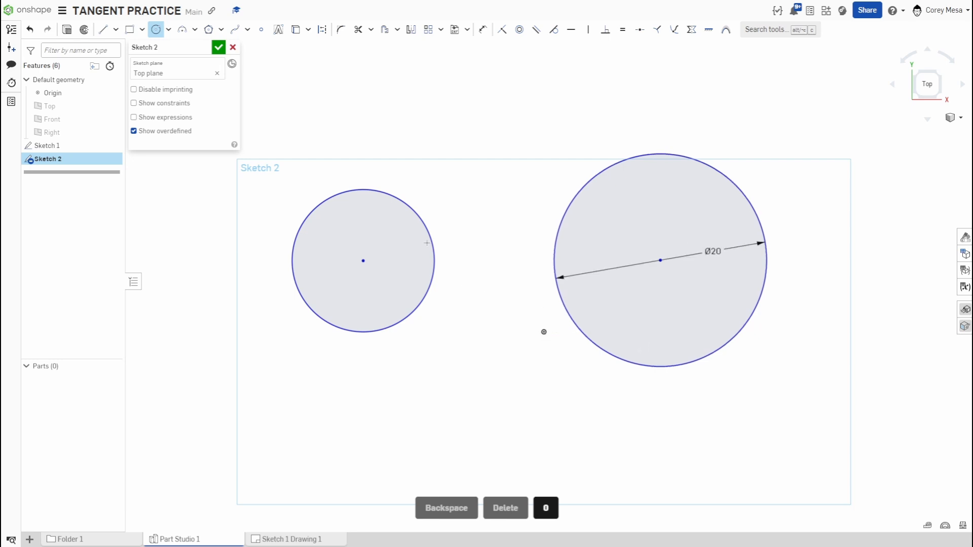
# Dimension the left circle's diameter as 20 in
pyautogui.press('d')
pyautogui.click(428, 243)
pyautogui.click(408, 245)
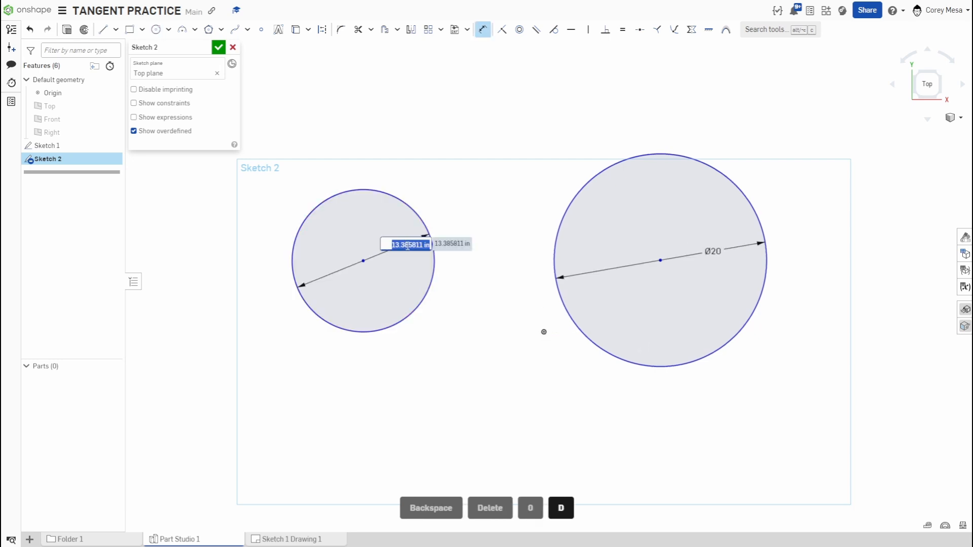
pyautogui.write('20')
pyautogui.press('Return')
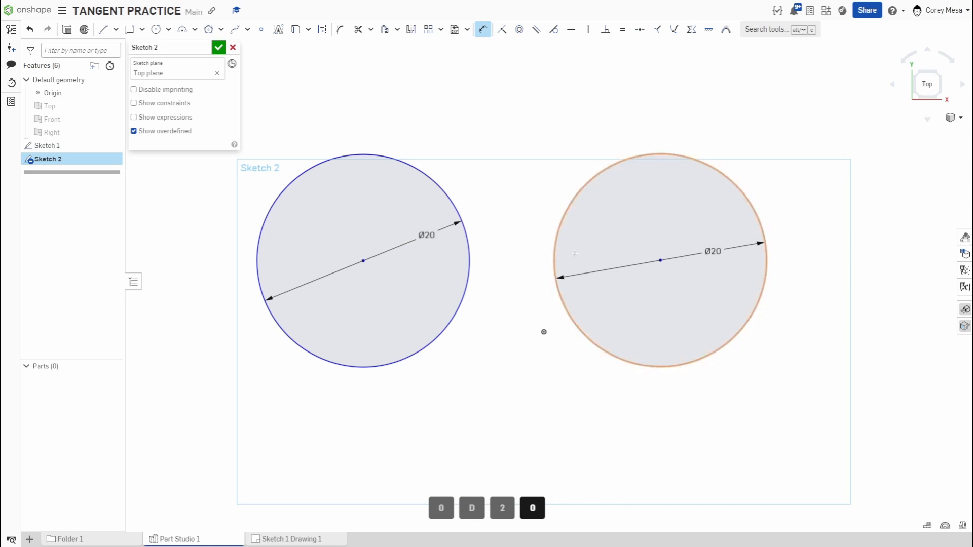
# Sketch a circle about 18.8 in in diameter above and between the two 20 in circles
pyautogui.scroll(-2, 612, 308)
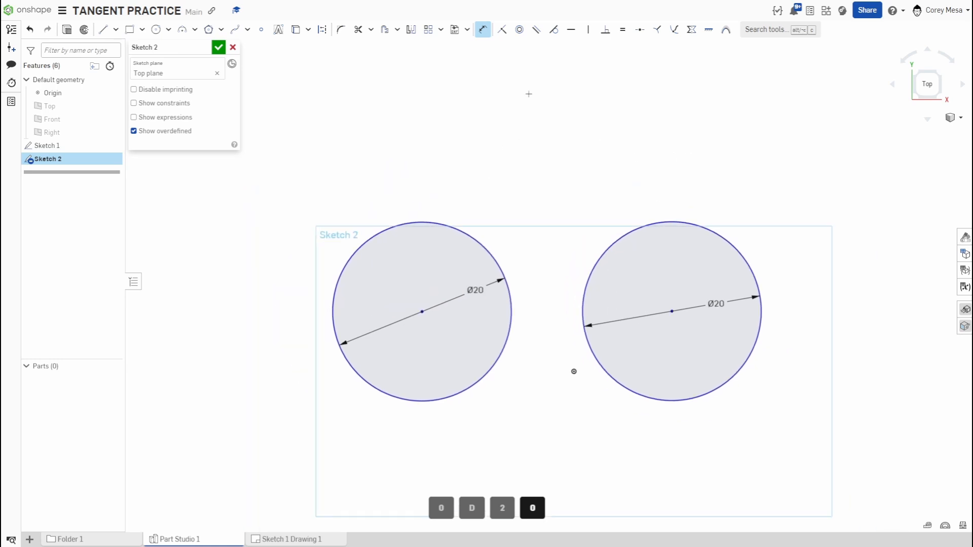
pyautogui.press('c')
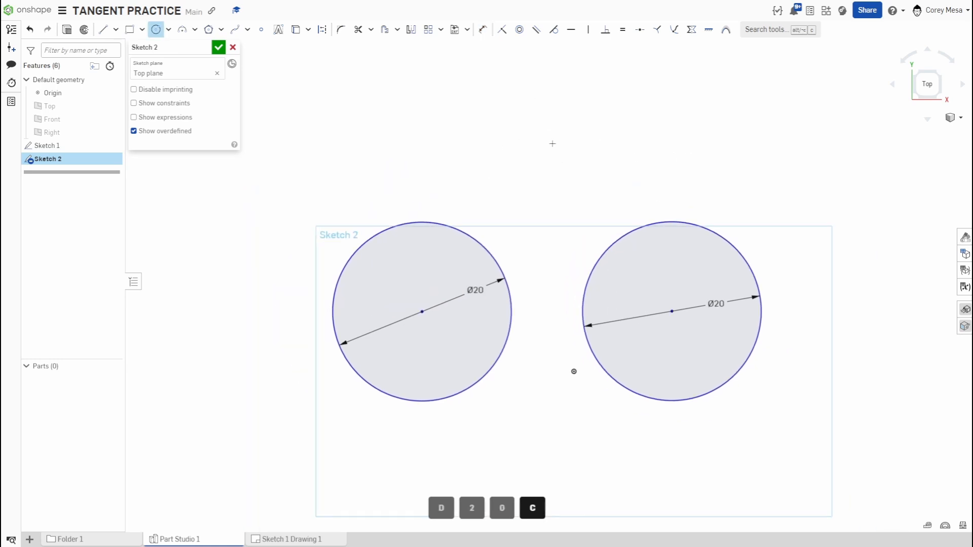
pyautogui.click(531, 101)
pyautogui.click(583, 168)
pyautogui.moveTo(597, 175)
pyautogui.mouseDown(button='middle')
pyautogui.moveTo(609, 257)
pyautogui.moveTo(544, 234)
pyautogui.mouseUp(button='middle')
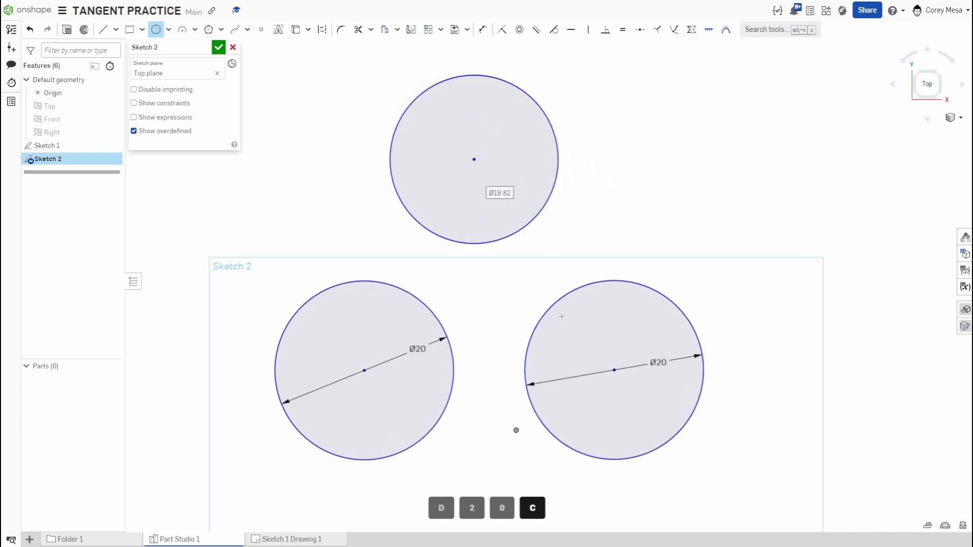
# Make the upper circle tangent to both 20 in circles
pyautogui.press('t')
pyautogui.moveTo(576, 329); pyautogui.dragTo(319, 326)
pyautogui.scroll(5, 425, 309)
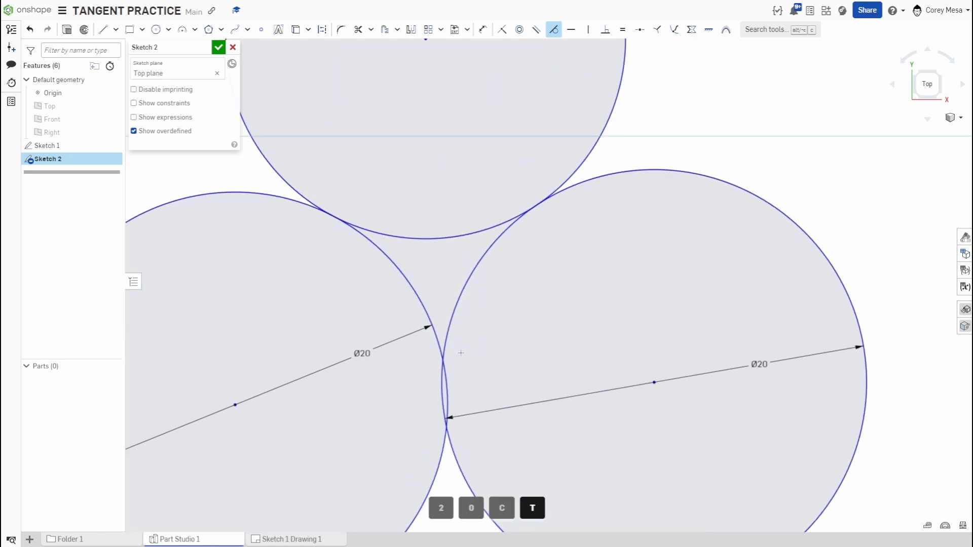
pyautogui.scroll(-6, 528, 428)
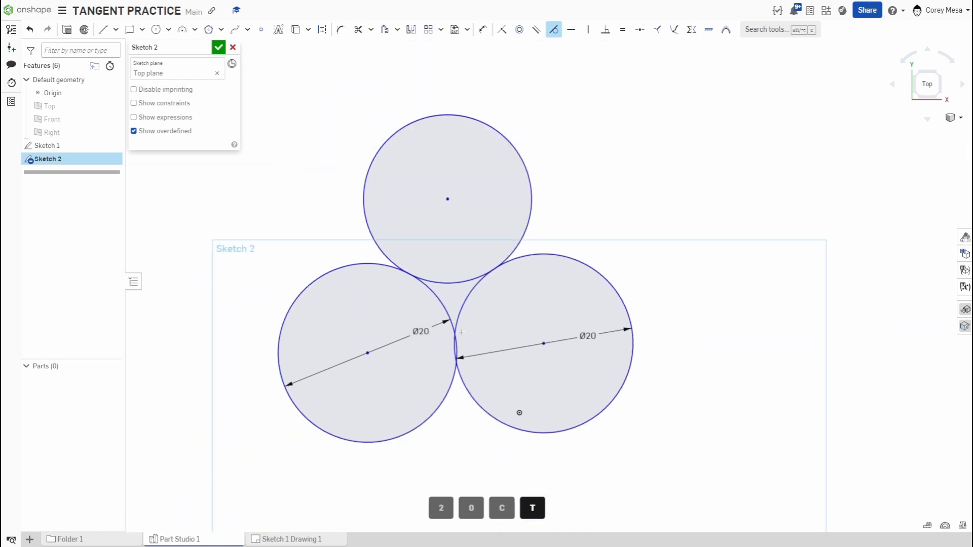
pyautogui.scroll(5, 590, 511)
pyautogui.moveTo(459, 294); pyautogui.dragTo(483, 317, button='middle')
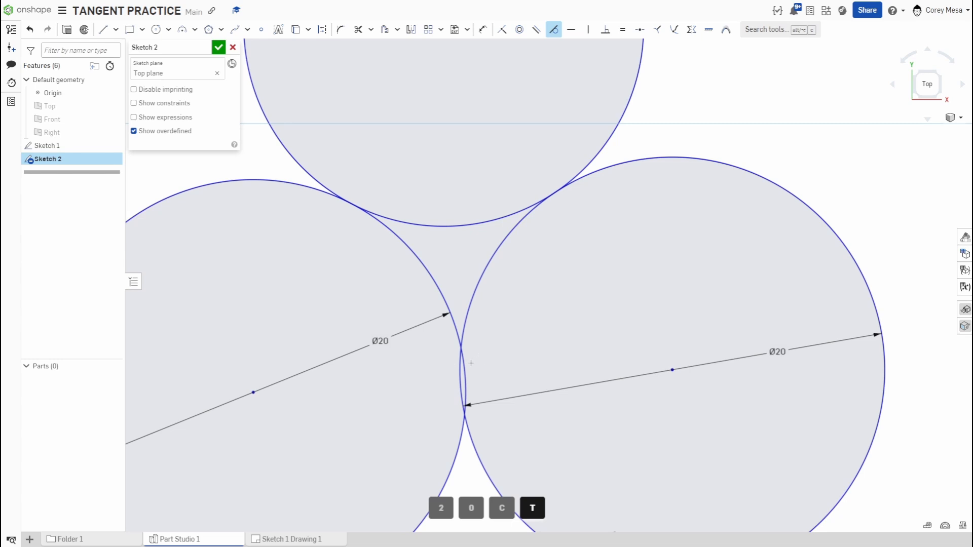
pyautogui.scroll(-3, 580, 383)
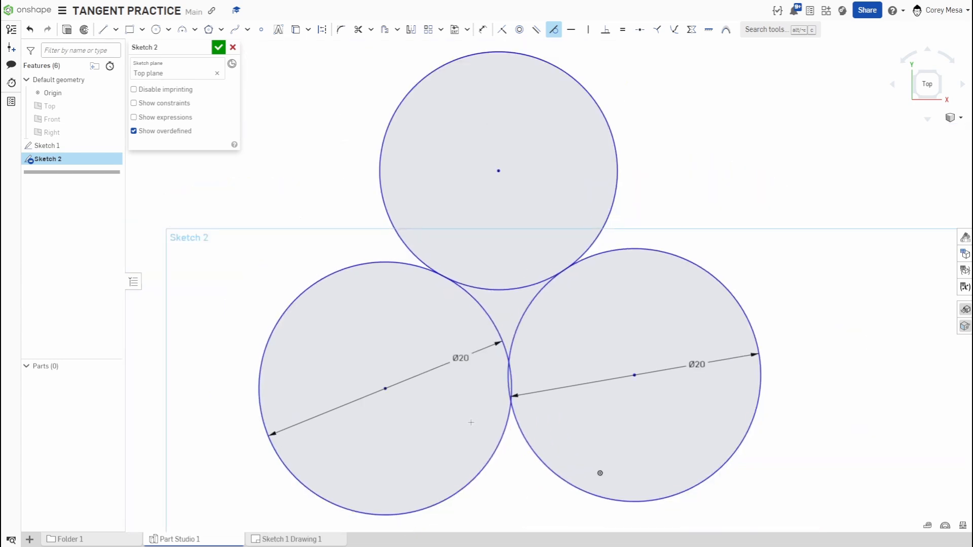
# Dimension the horizontal distance between the centres of the two 20 in circles as 25 in
pyautogui.press('d')
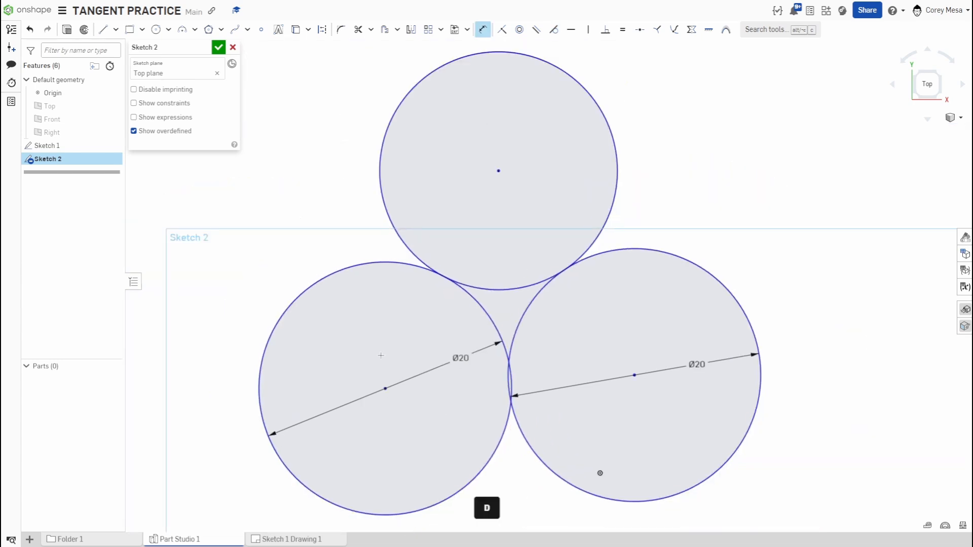
pyautogui.click(634, 376)
pyautogui.scroll(-3, 500, 452)
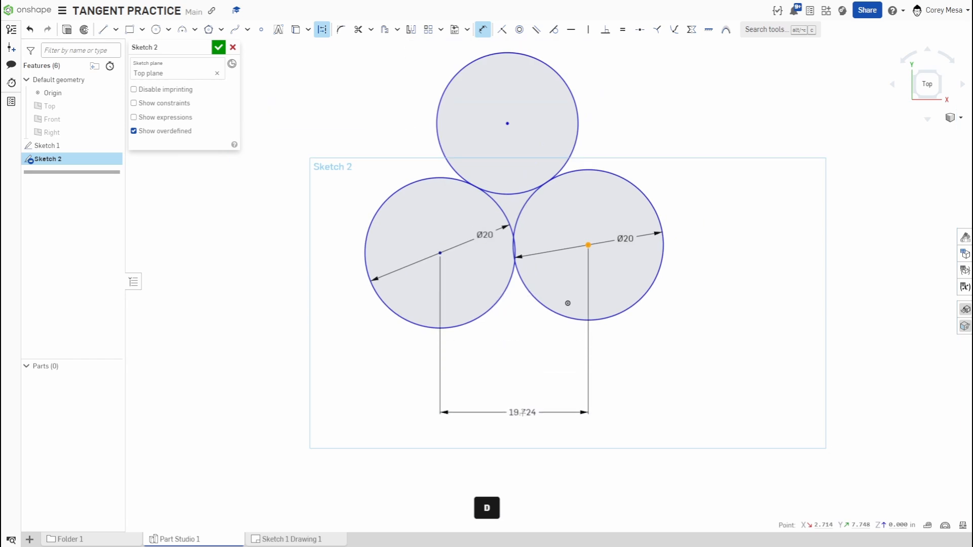
pyautogui.click(522, 412)
pyautogui.press('Return')
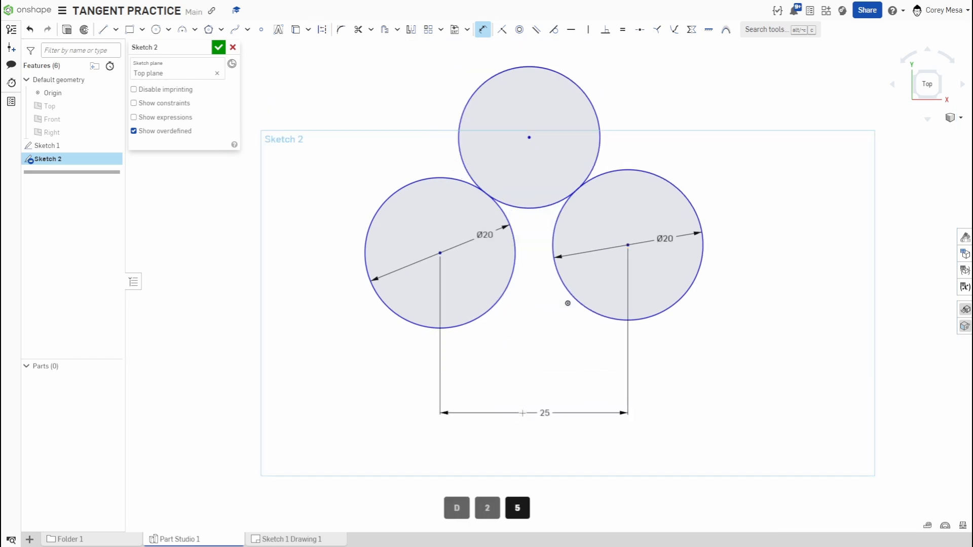
pyautogui.scroll(-1, 581, 307)
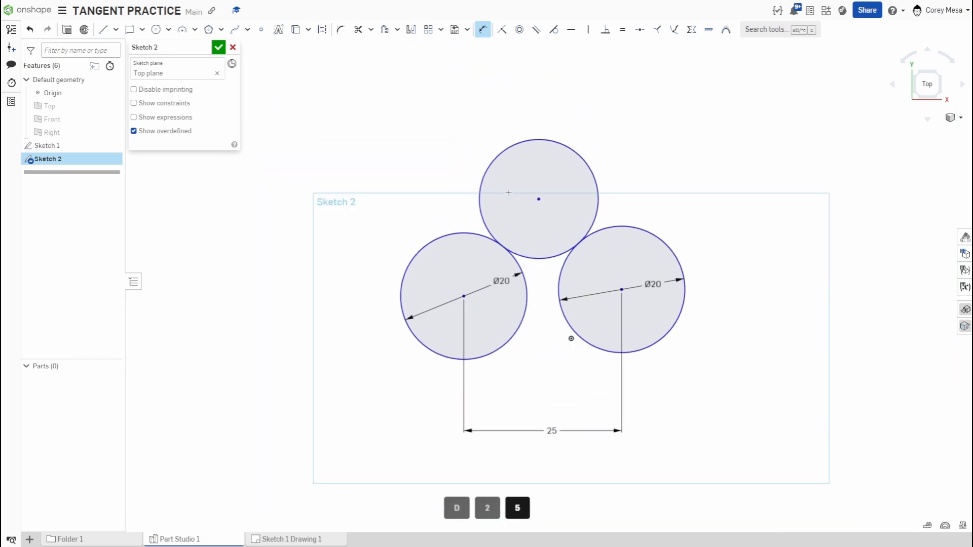
# Sketch a 15 in diameter circle below and between the two 20 in circles
pyautogui.scroll(2, 571, 338)
pyautogui.moveTo(596, 389); pyautogui.dragTo(569, 336, button='middle')
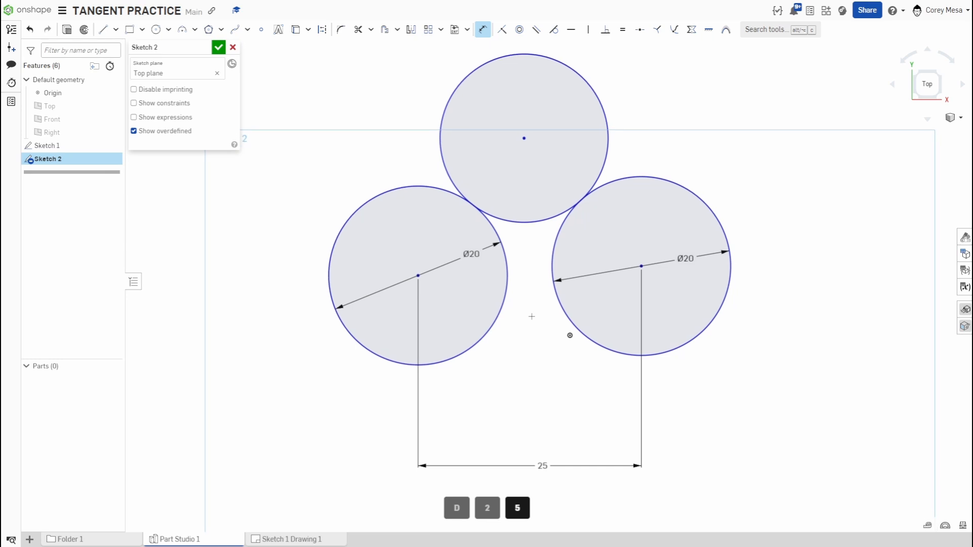
pyautogui.press('c')
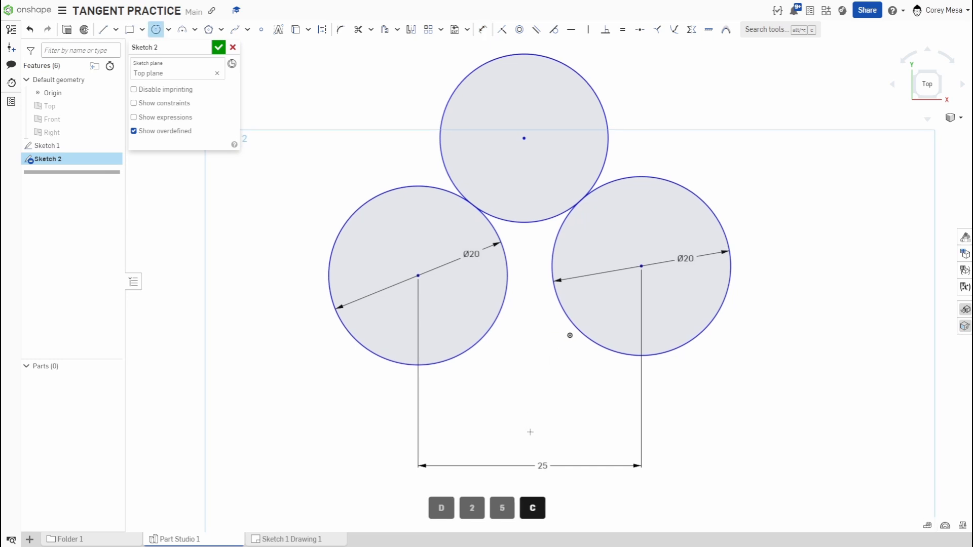
pyautogui.click(529, 442)
pyautogui.click(567, 394)
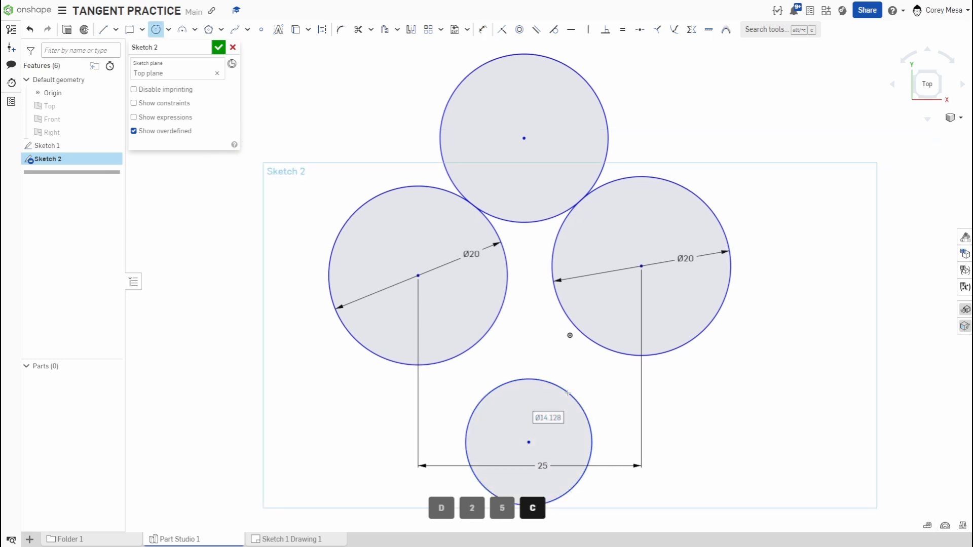
pyautogui.write('15')
pyautogui.press('Return')
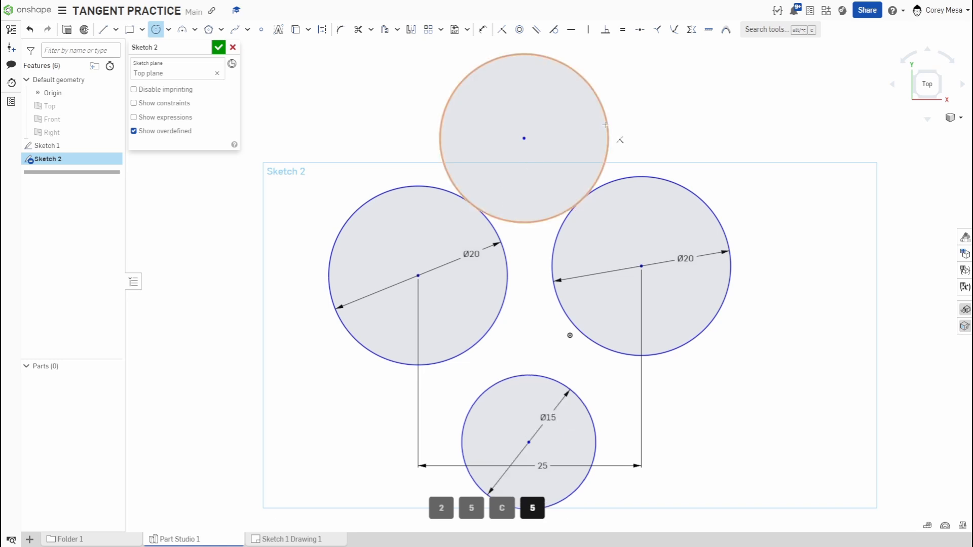
# Dimension the upper circle's diameter as 18 in
pyautogui.press('d')
pyautogui.click(597, 100)
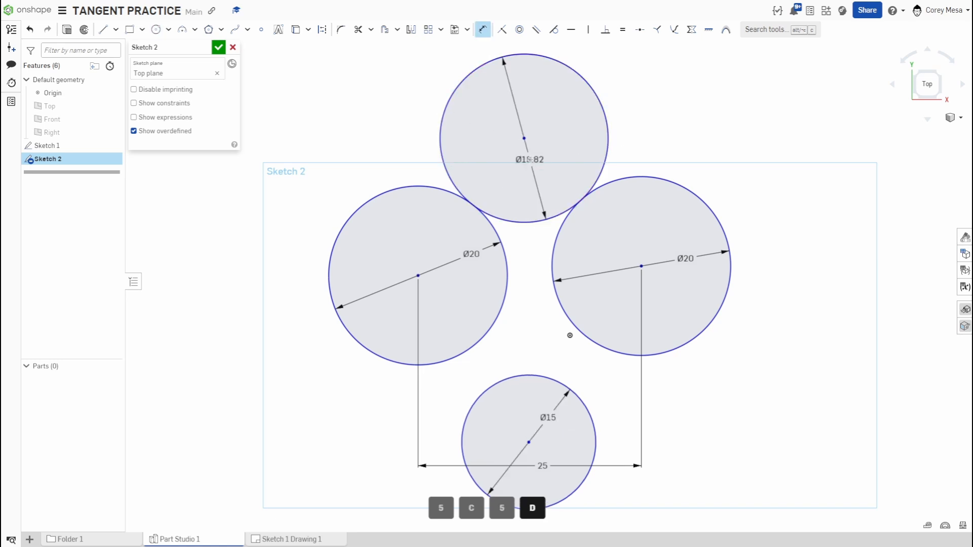
pyautogui.click(550, 149)
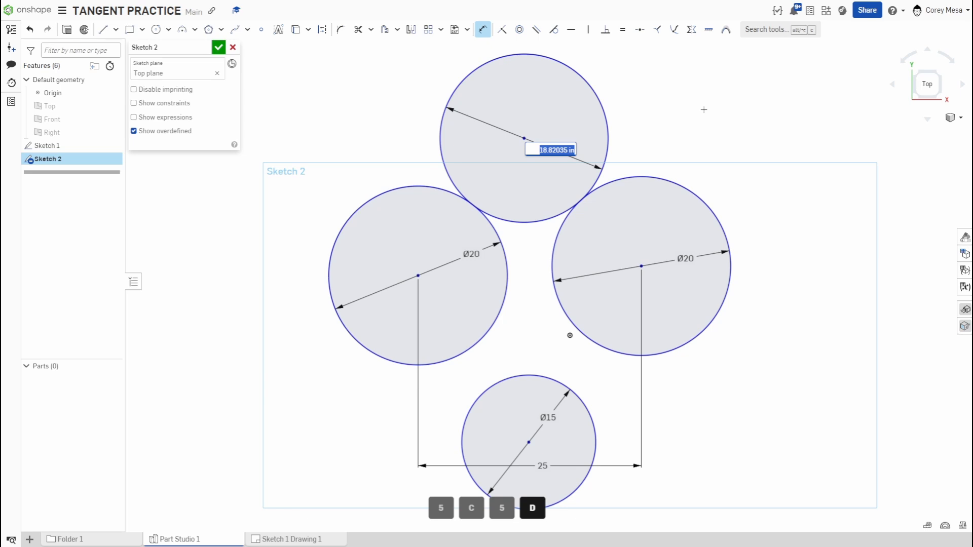
pyautogui.write('18')
pyautogui.press('Return')
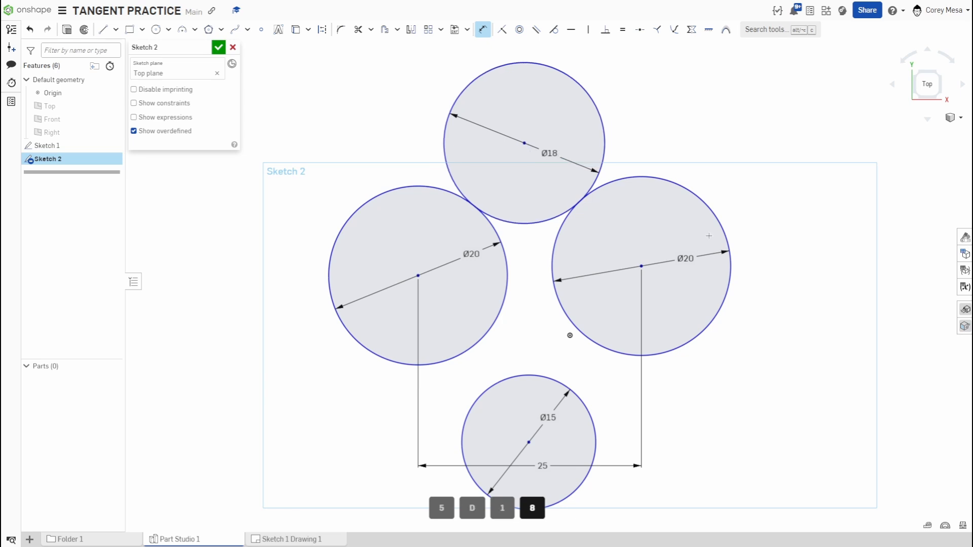
# Make the 15 in circle tangent to both 20 in circles
pyautogui.press('t')
pyautogui.moveTo(511, 399); pyautogui.dragTo(457, 339)
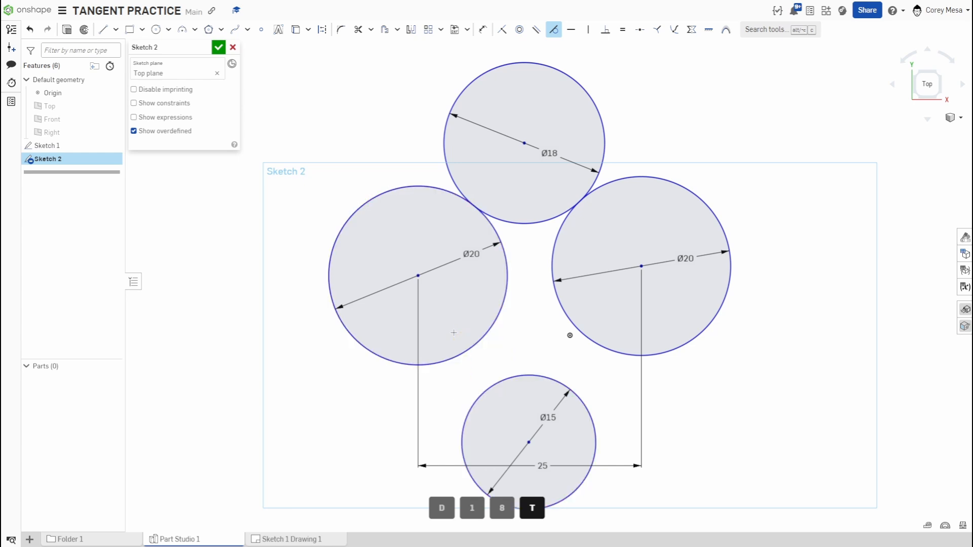
pyautogui.moveTo(598, 314); pyautogui.dragTo(530, 384)
# Trim the inner arcs of the 20 in circles and the outer arcs of the 18 in and 15 in circles, leaving one closed outline
pyautogui.press('m')
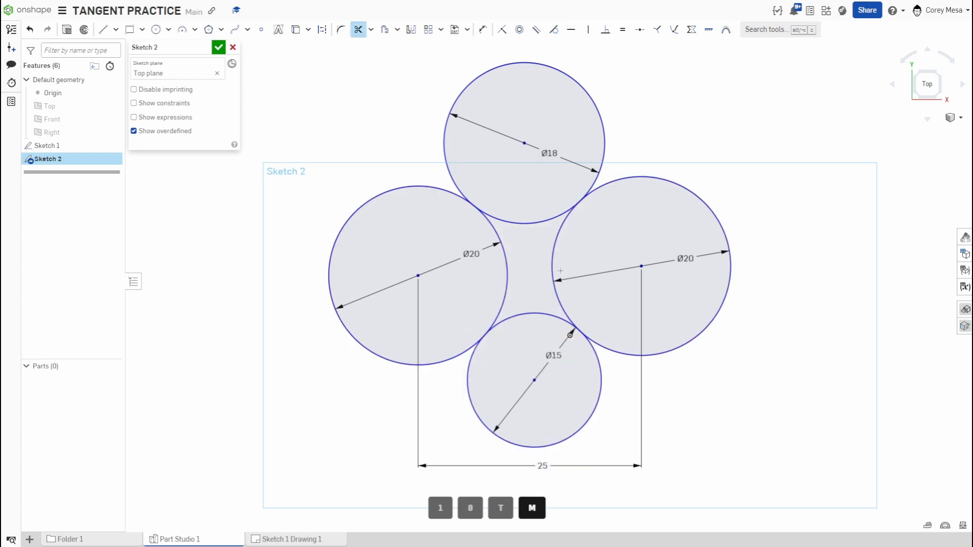
pyautogui.moveTo(586, 252); pyautogui.dragTo(453, 252)
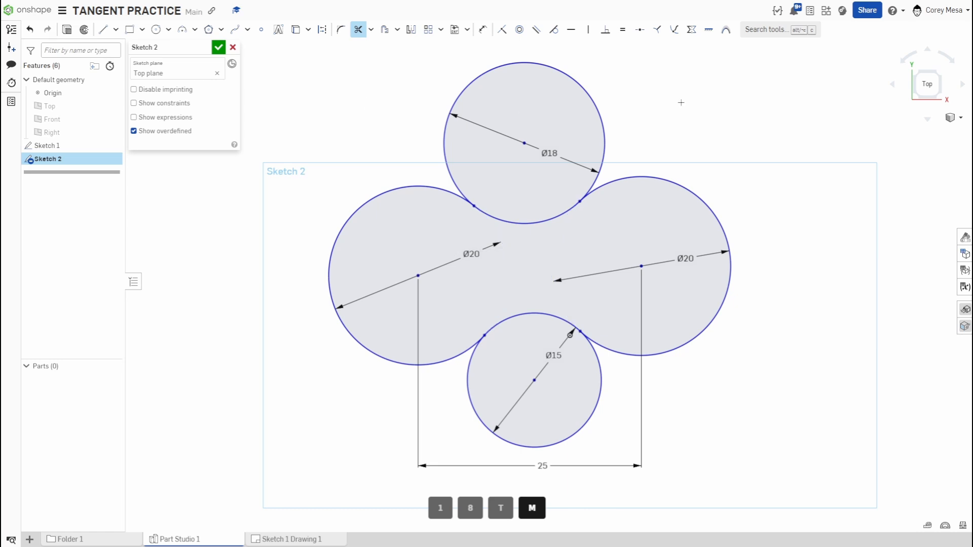
pyautogui.moveTo(739, 96); pyautogui.dragTo(348, 127)
pyautogui.moveTo(649, 396); pyautogui.dragTo(453, 422)
pyautogui.scroll(-3, 691, 405)
pyautogui.scroll(2, 682, 400)
pyautogui.scroll(3, 682, 400)
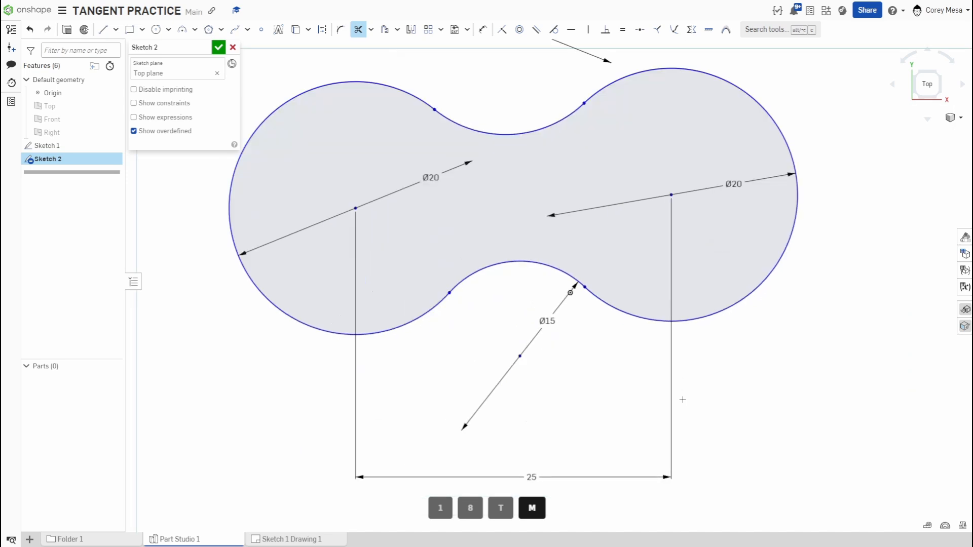
pyautogui.scroll(-1, 682, 399)
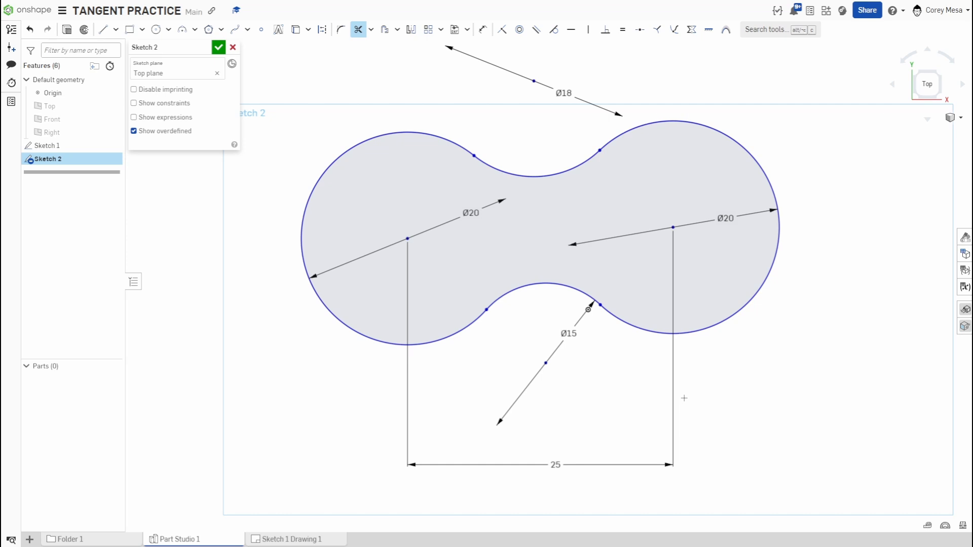
# Sketch a corner rectangle about 18.7 in wide and 49.3 in tall to the right of the outline
pyautogui.scroll(-5, 287, 348)
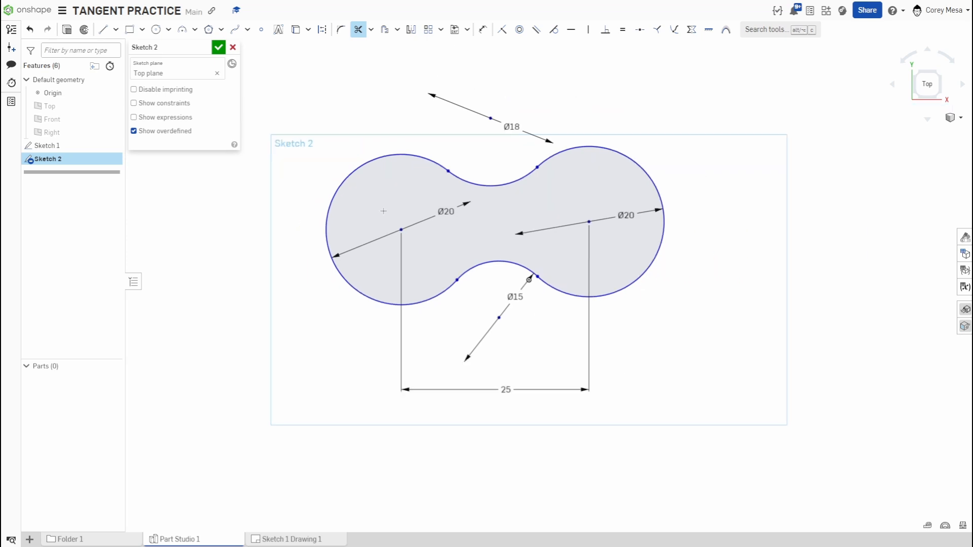
pyautogui.press('Escape')
pyautogui.click(130, 31)
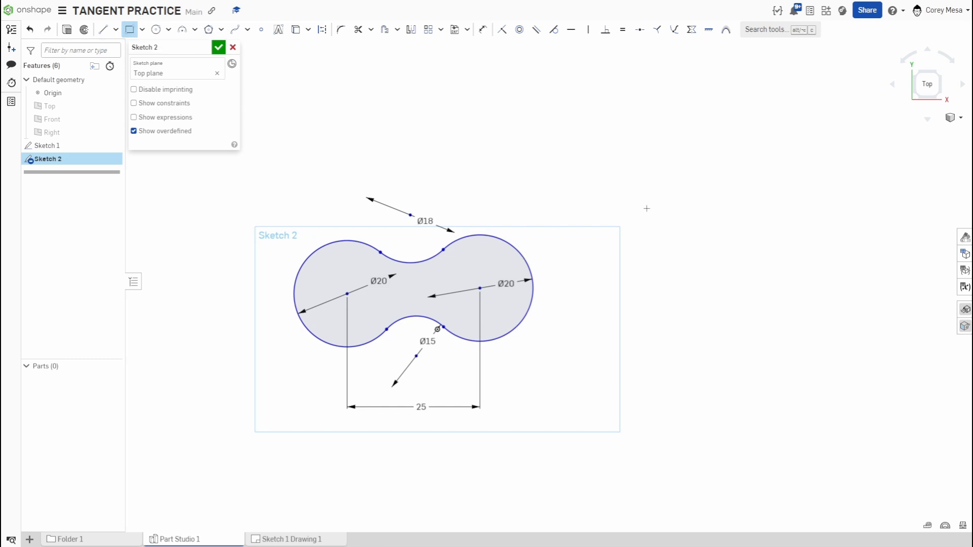
pyautogui.click(730, 163)
pyautogui.click(631, 425)
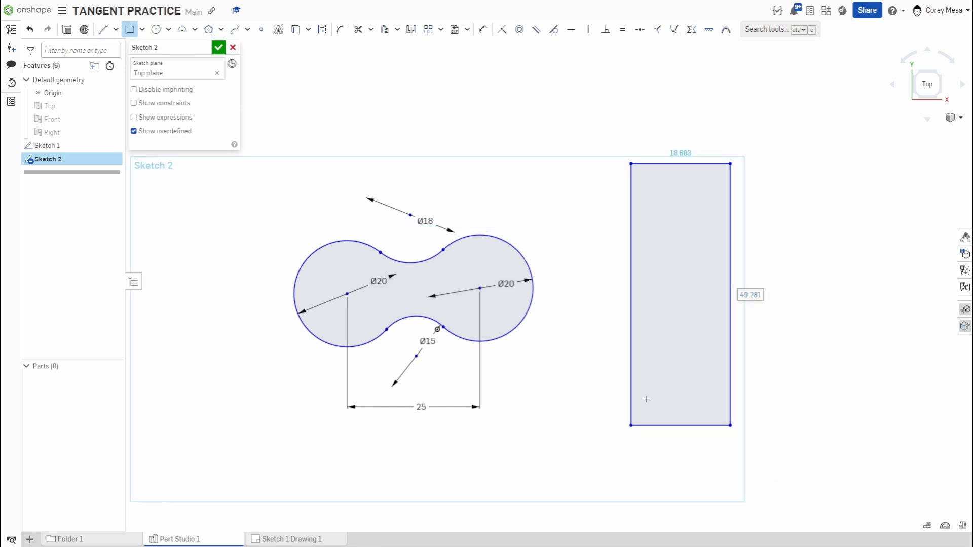
# Make the rectangle's left edge tangent to the outline's right 20 in arc
pyautogui.press('t')
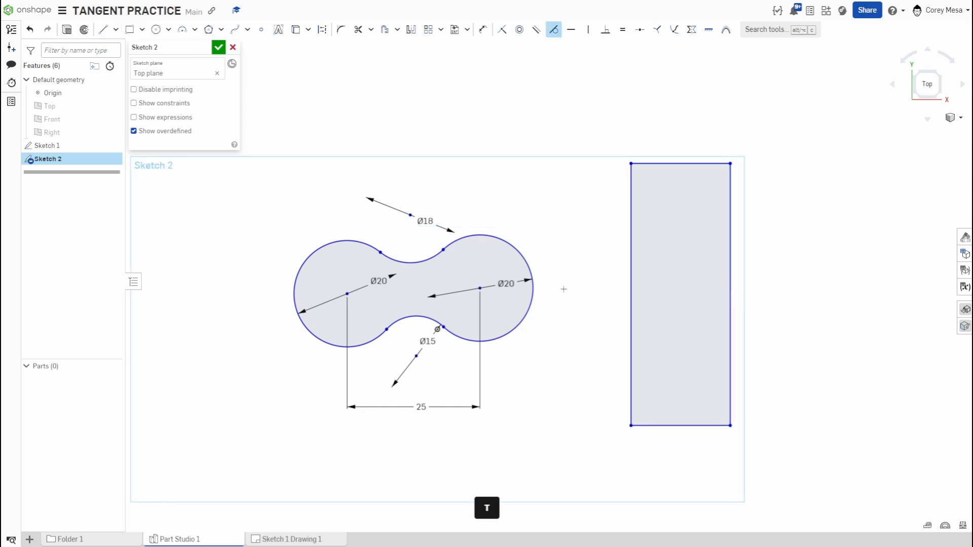
pyautogui.click(630, 293)
pyautogui.click(527, 311)
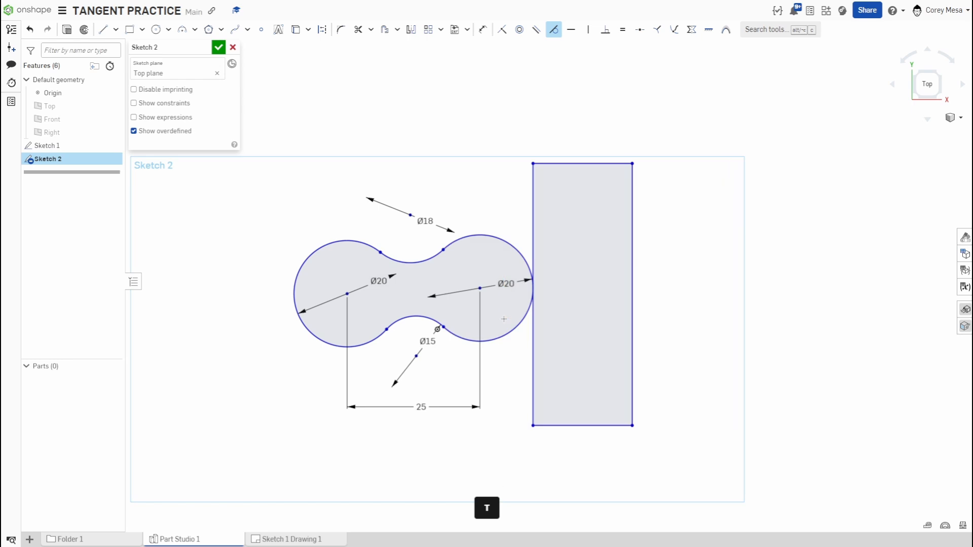
pyautogui.scroll(10, 537, 278)
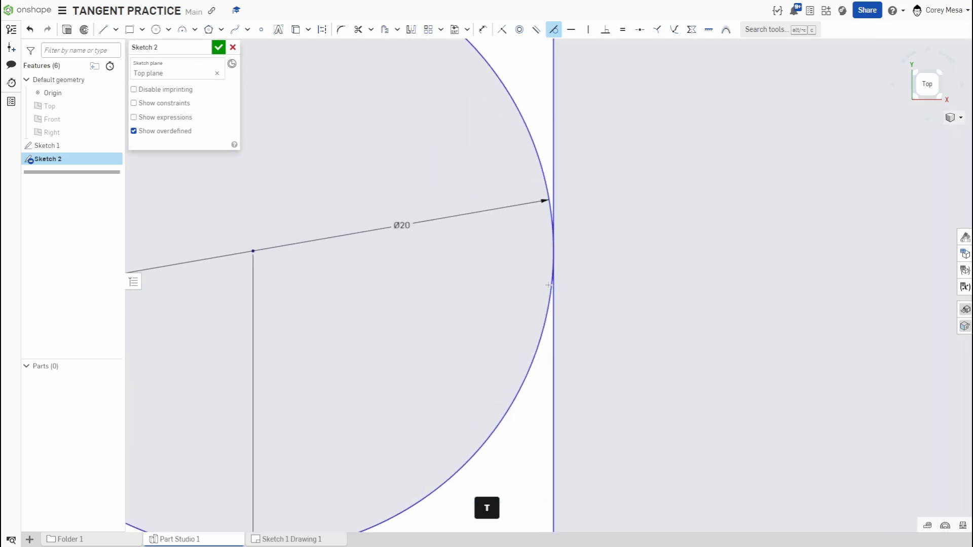
pyautogui.scroll(-10, 561, 254)
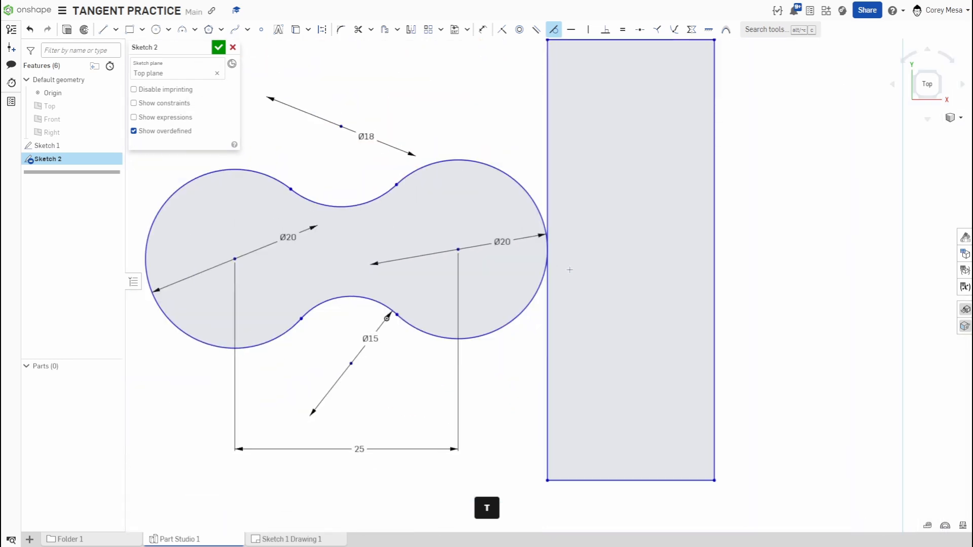
pyautogui.moveTo(569, 270); pyautogui.dragTo(572, 300, button='middle')
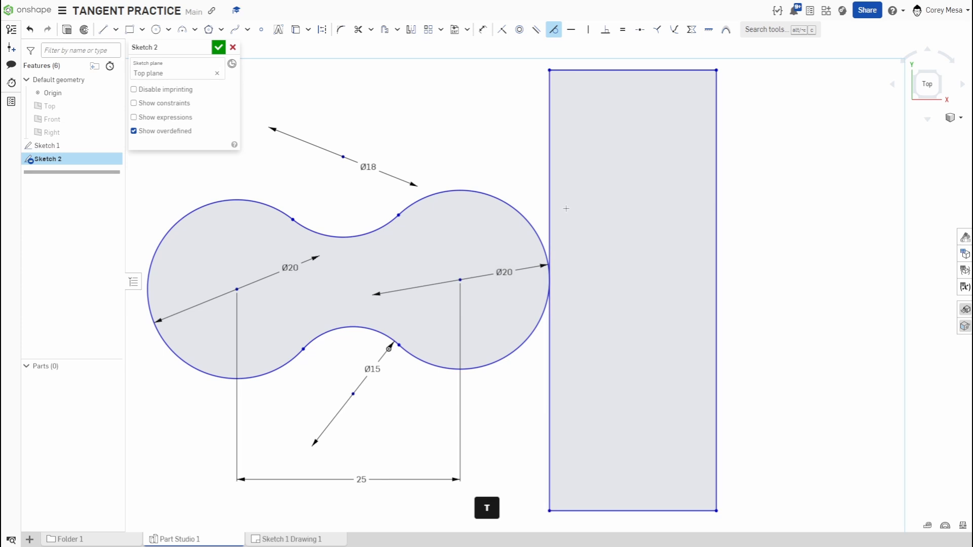
# Trim the part of the rectangle's left edge above its tangent point with the arc
pyautogui.press('m')
pyautogui.moveTo(597, 149); pyautogui.dragTo(527, 149)
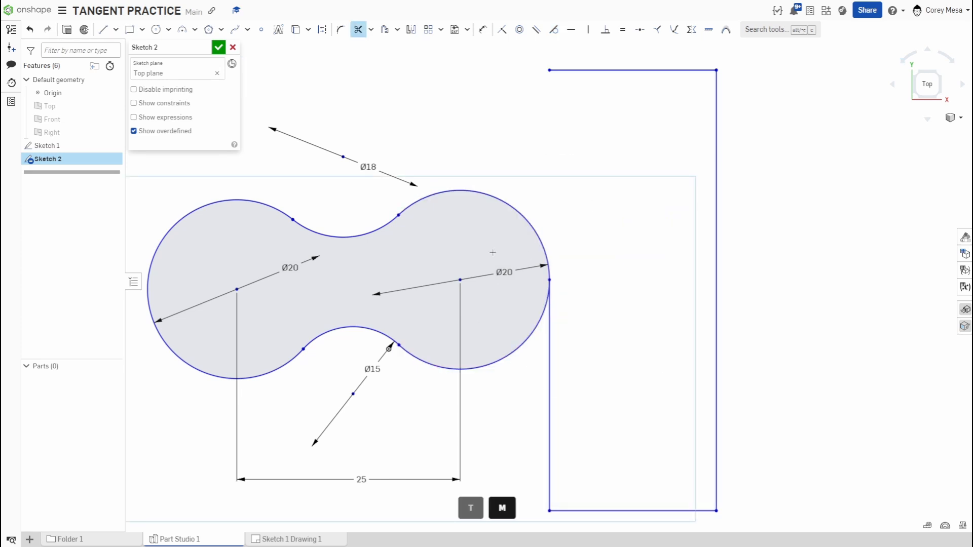
# Draw a line about 25.6 in long from the rectangle's open upper-left corner and make it tangent to the outline's right 20 in arc
pyautogui.press('l')
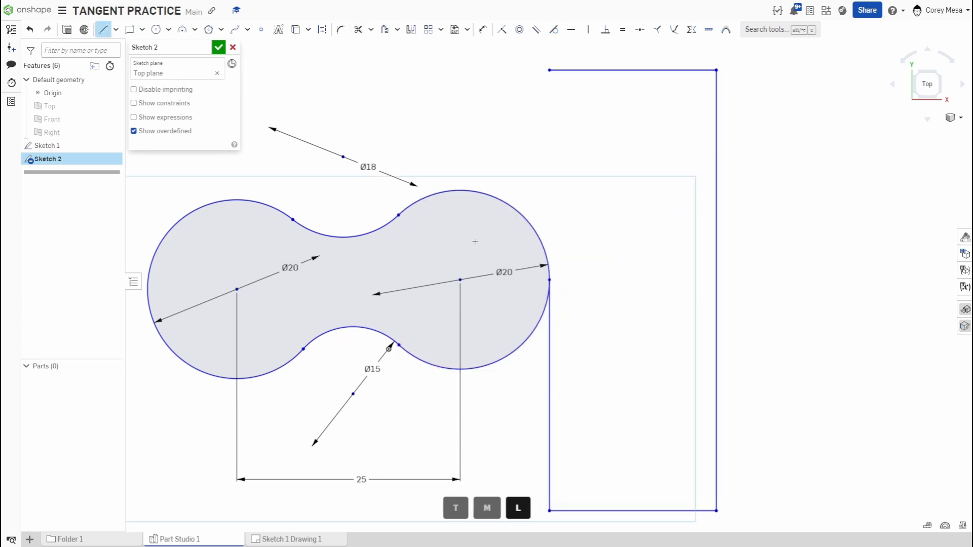
pyautogui.click(549, 70)
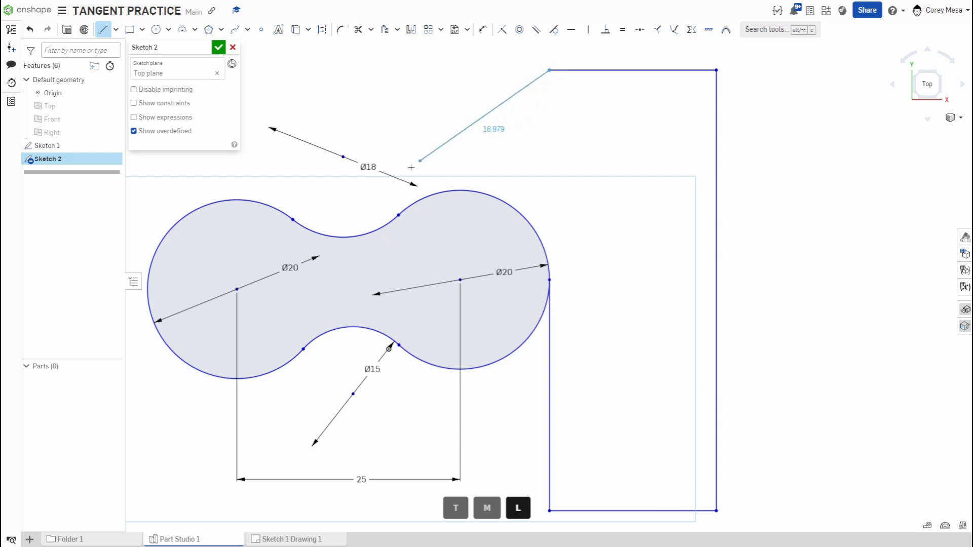
pyautogui.click(368, 207)
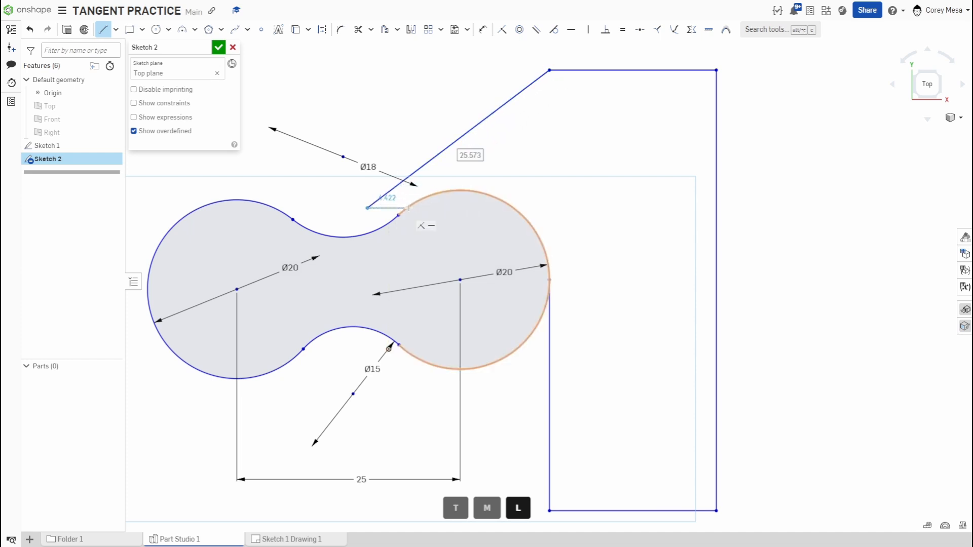
pyautogui.press('Escape')
pyautogui.press('t')
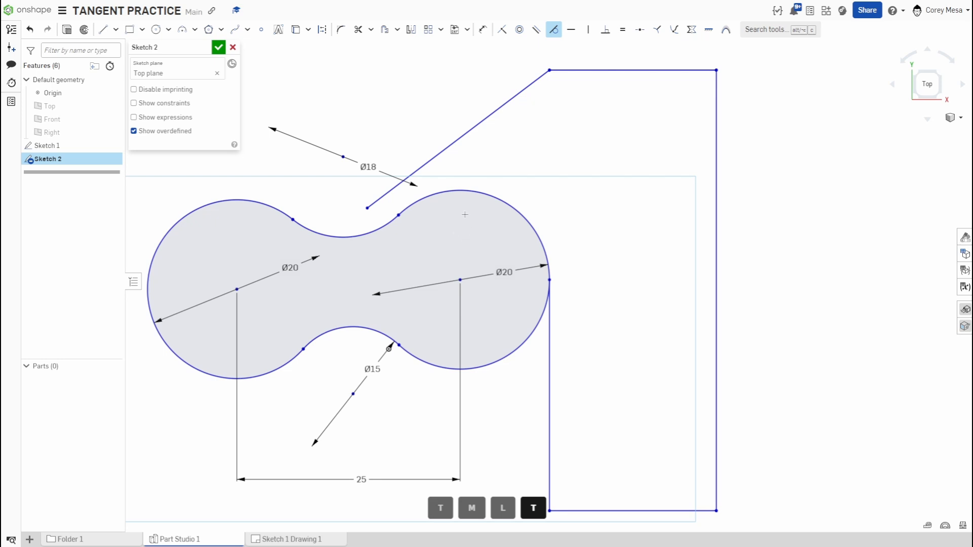
pyautogui.moveTo(463, 217); pyautogui.dragTo(417, 145)
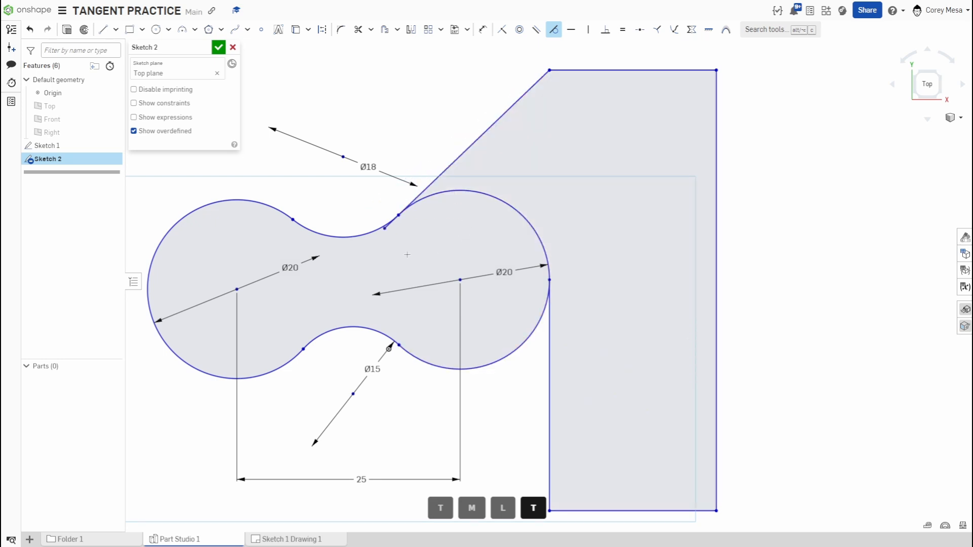
# Trim the sloped line's short end beyond its tangent point and the arc portion between the two tangent points
pyautogui.scroll(10, 406, 254)
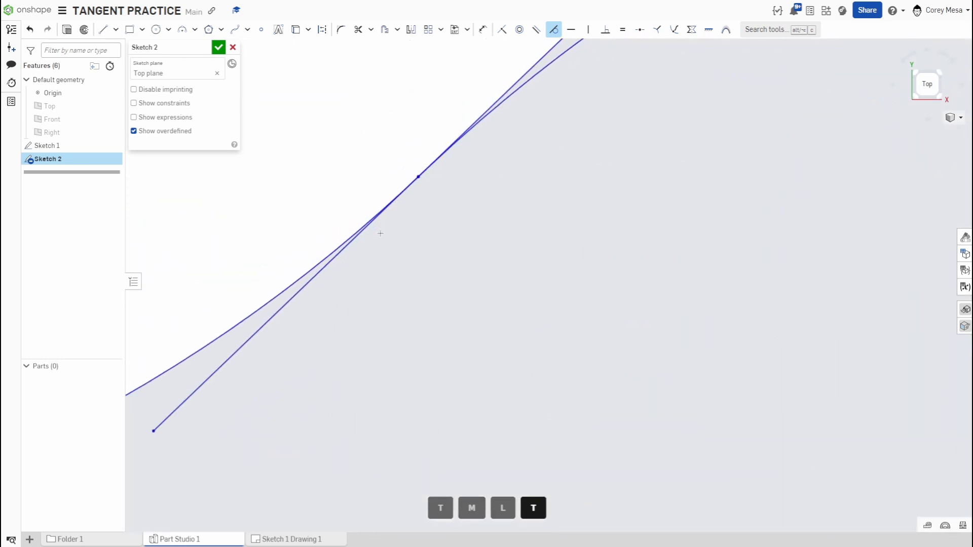
pyautogui.press('m')
pyautogui.scroll(-8, 306, 294)
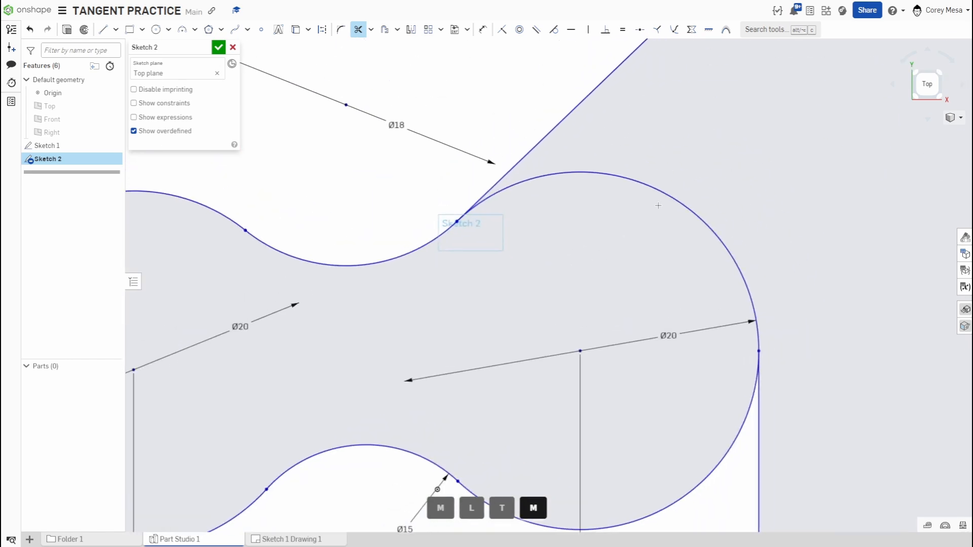
pyautogui.scroll(-6, 719, 261)
pyautogui.moveTo(772, 306); pyautogui.dragTo(722, 297, button='middle')
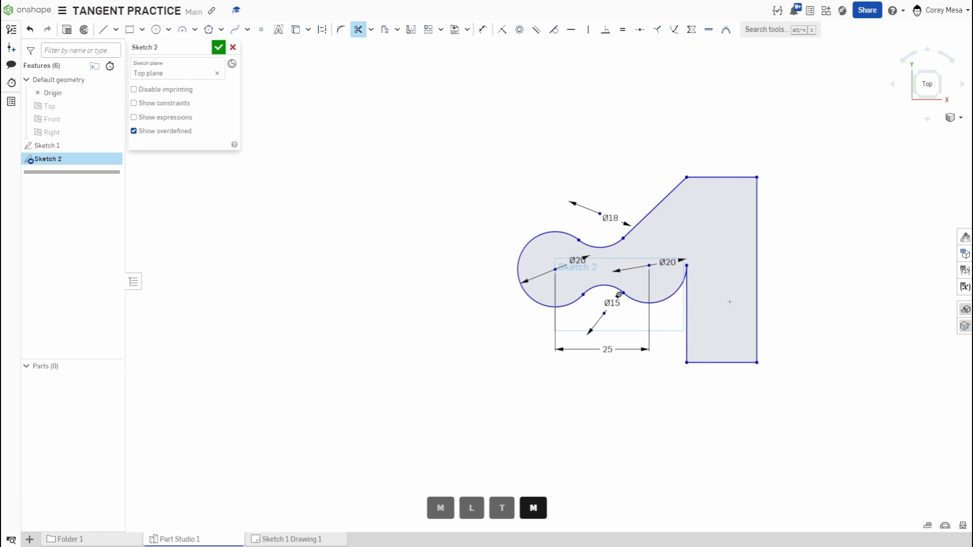
pyautogui.scroll(-4, 739, 292)
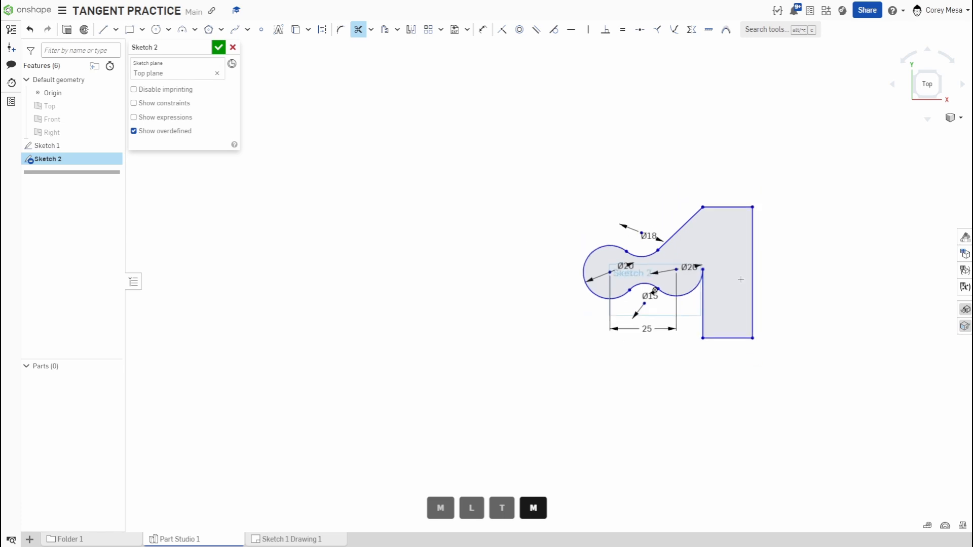
pyautogui.scroll(6, 681, 286)
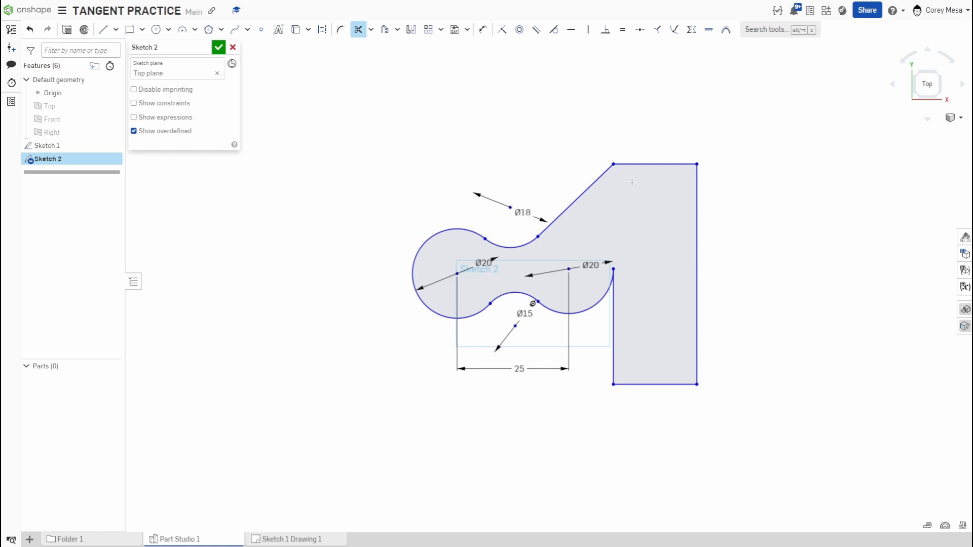
# Delete all of the practice geometry and dimensions from Sketch 2
pyautogui.press('Escape')
pyautogui.moveTo(749, 119)
pyautogui.mouseDown()
pyautogui.moveTo(650, 345)
pyautogui.moveTo(363, 514)
pyautogui.moveTo(364, 505)
pyautogui.mouseUp()
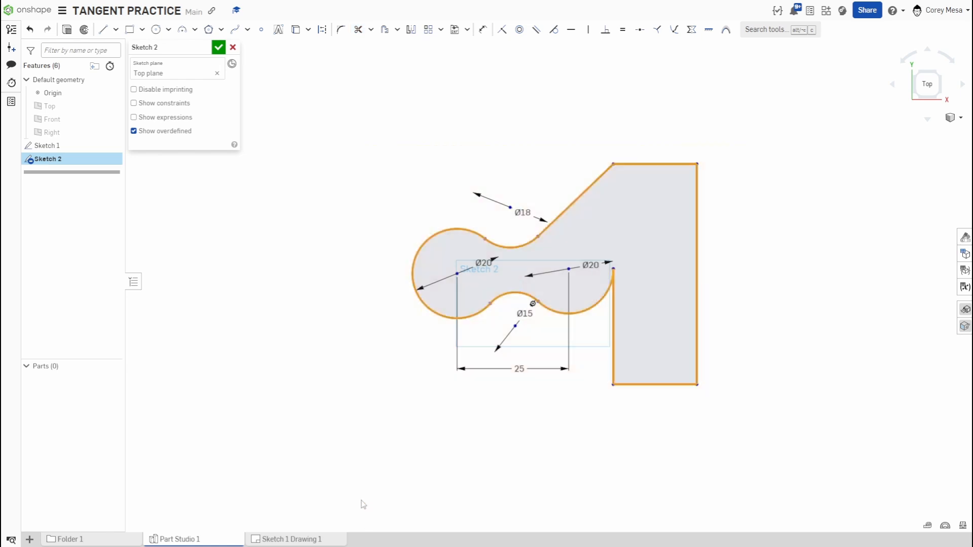
pyautogui.press('Delete')
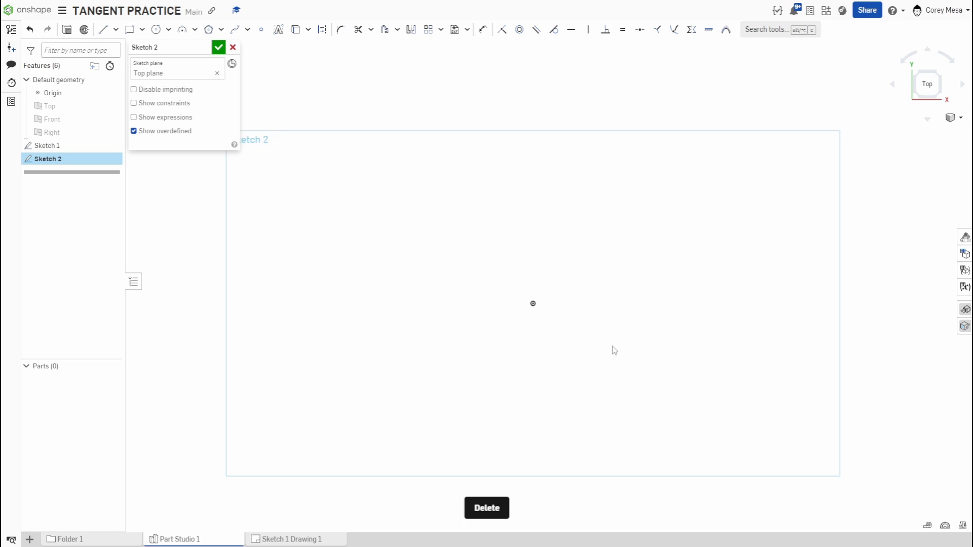
# Show the default planes and tilt the view so that the Top, Front and Right planes can be told apart
pyautogui.press('p')
pyautogui.scroll(10, 529, 317)
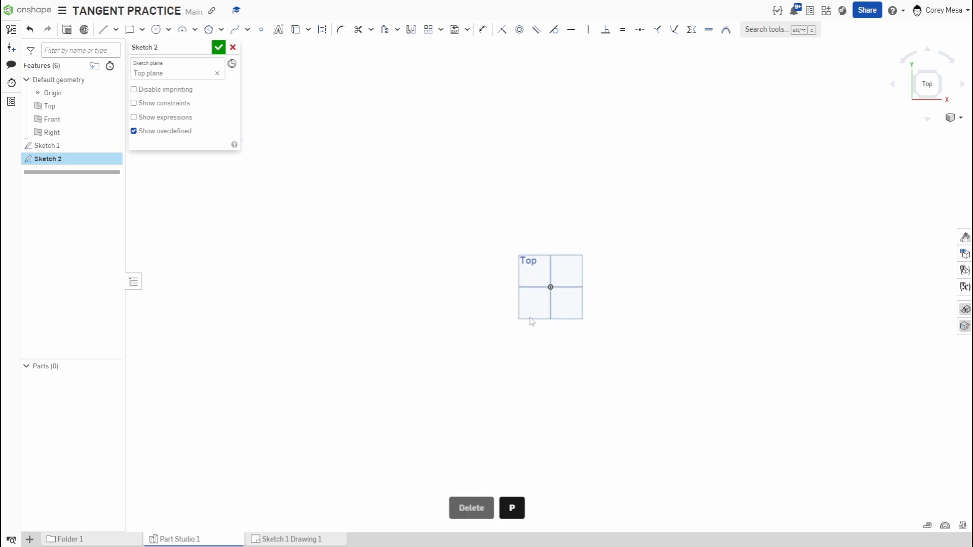
pyautogui.scroll(4, 536, 309)
pyautogui.scroll(-4, 547, 298)
pyautogui.moveTo(551, 293); pyautogui.dragTo(596, 338, button='right')
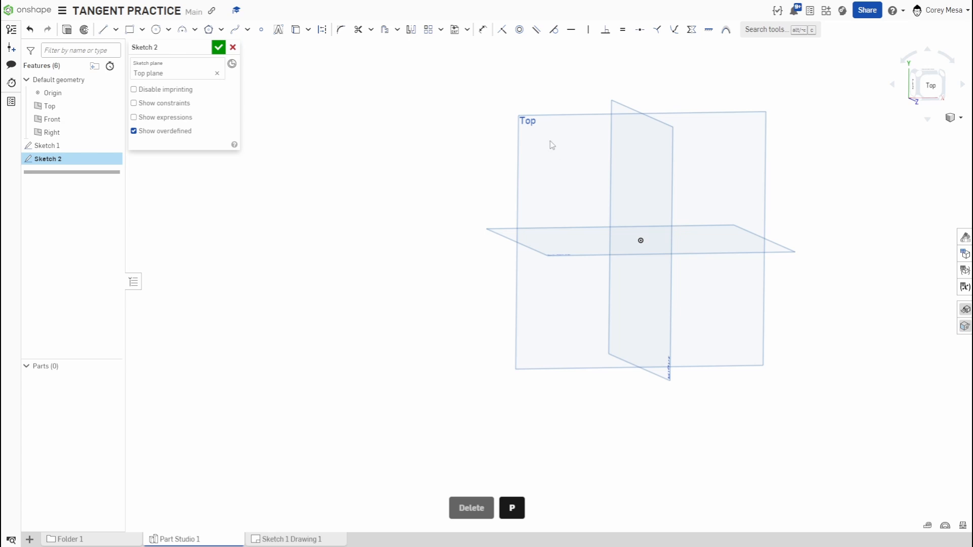
# Sketch a circle about 11.4 in in diameter to the left of the default planes
pyautogui.press('c')
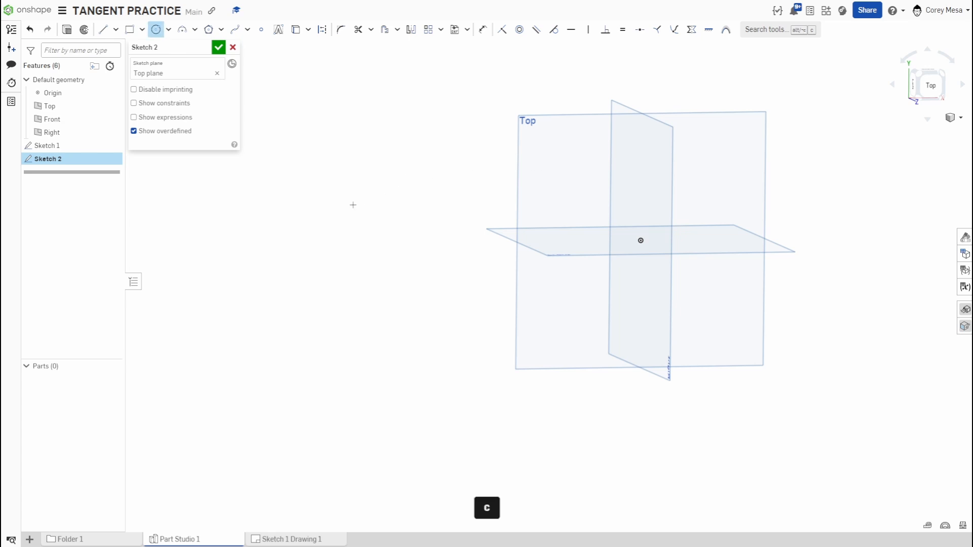
pyautogui.click(172, 190)
pyautogui.click(341, 347)
pyautogui.scroll(-5, 347, 351)
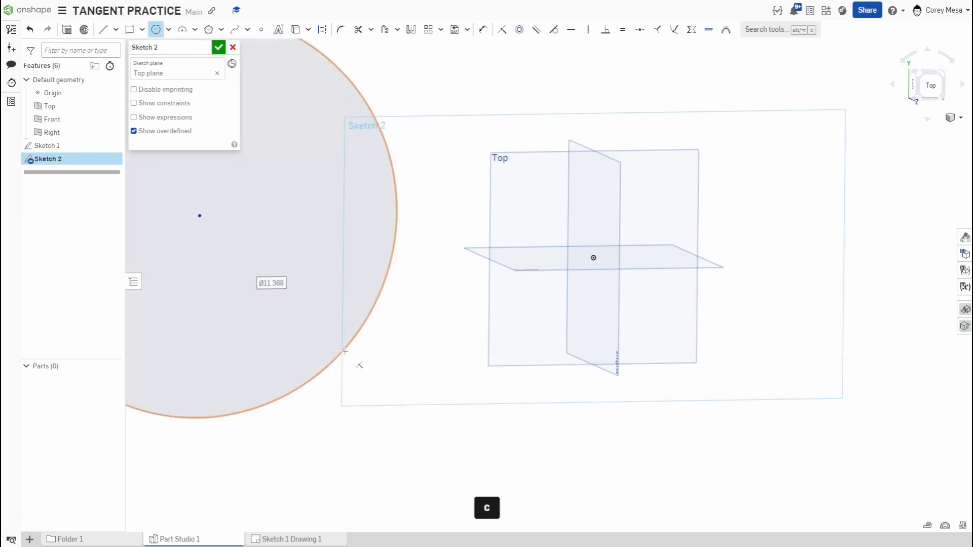
pyautogui.scroll(5, 367, 349)
pyautogui.scroll(-3, 375, 334)
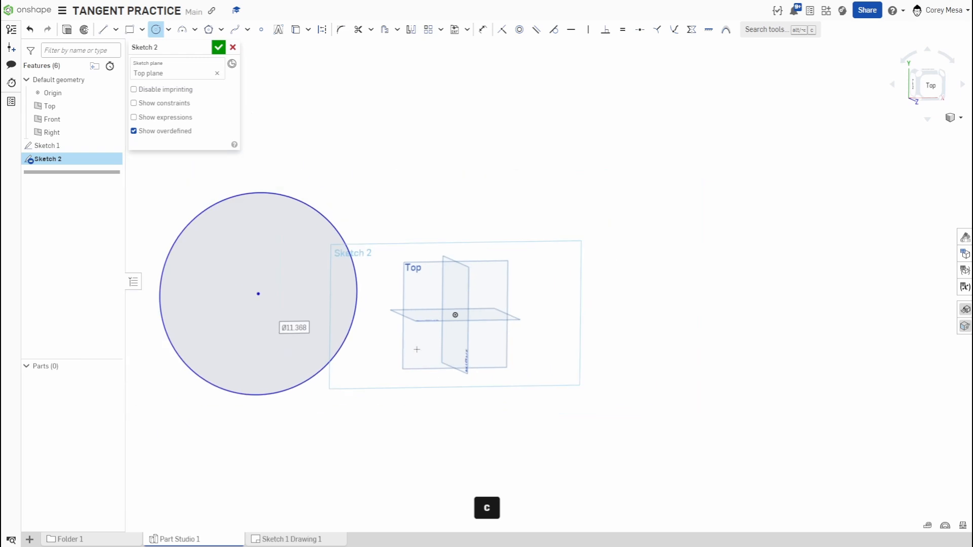
# Make the circle tangent to the Right plane
pyautogui.press('t')
pyautogui.click(354, 317)
pyautogui.scroll(4, 424, 362)
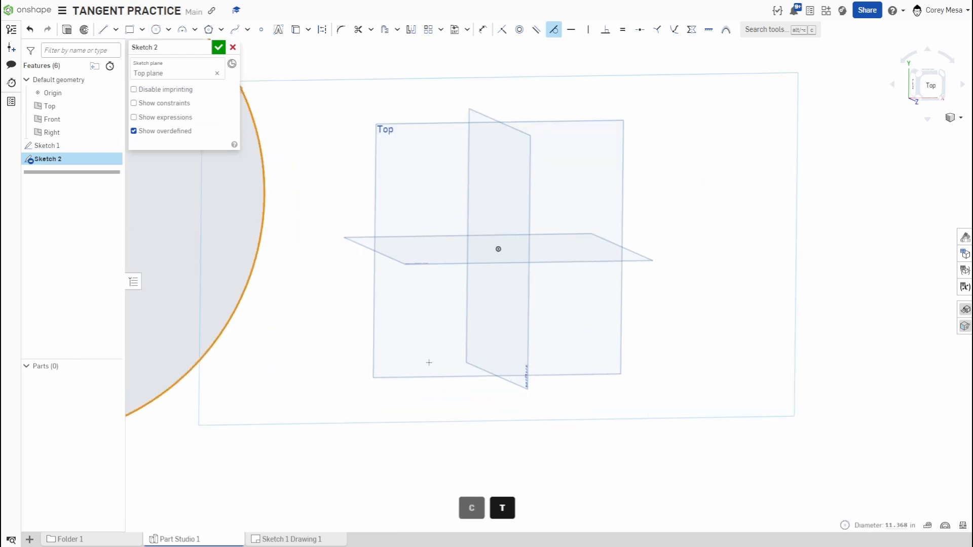
pyautogui.click(511, 362)
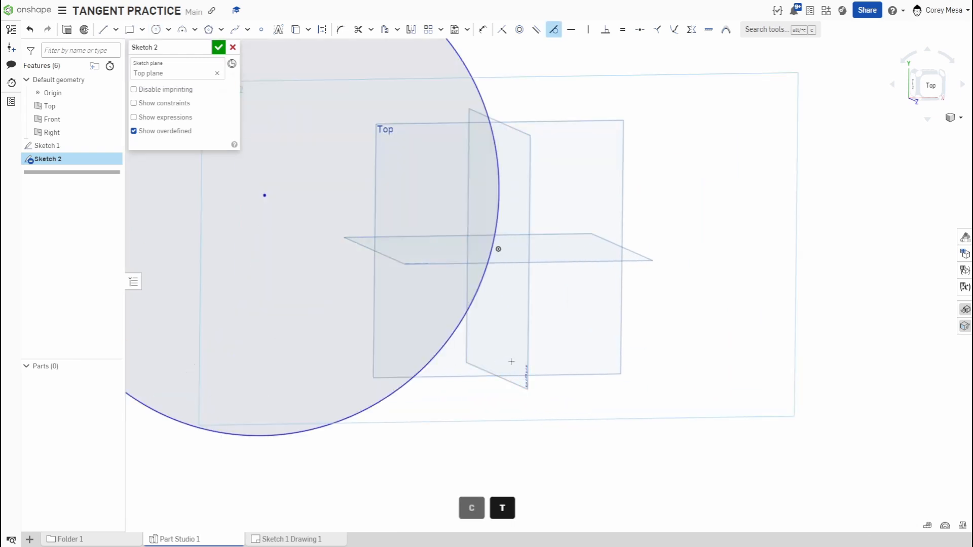
# Examine the circle's tangency to the Right plane from the top view and from an angled view
pyautogui.click(928, 84)
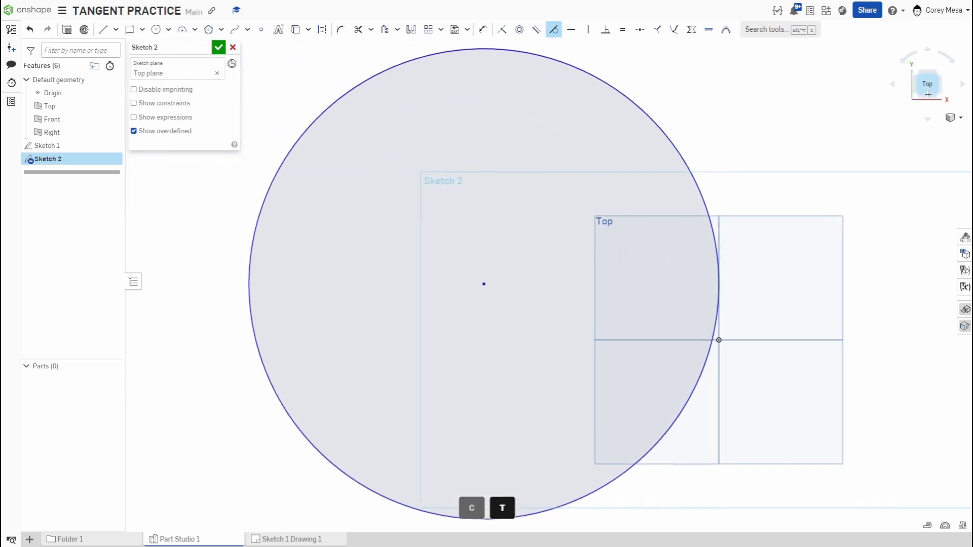
pyautogui.scroll(5, 721, 277)
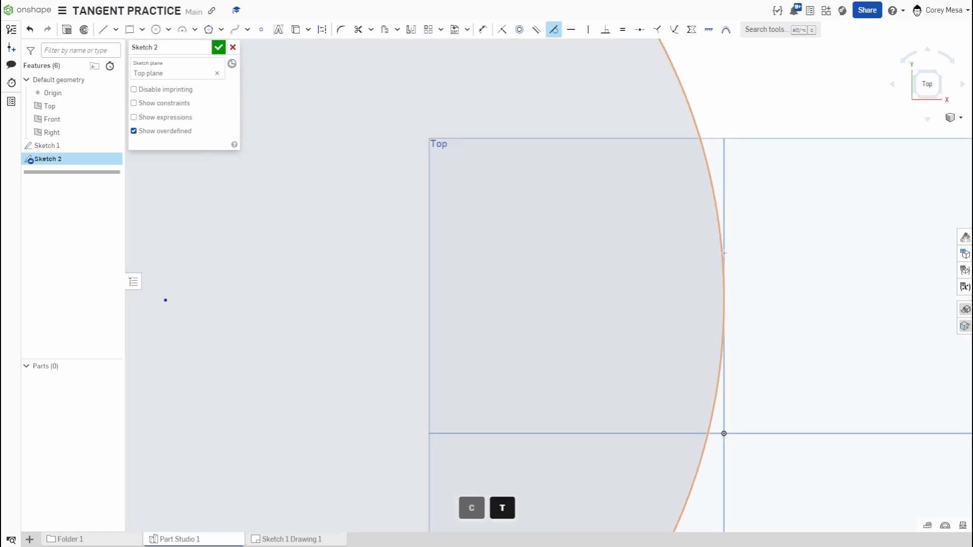
pyautogui.press('Escape')
pyautogui.click(725, 186)
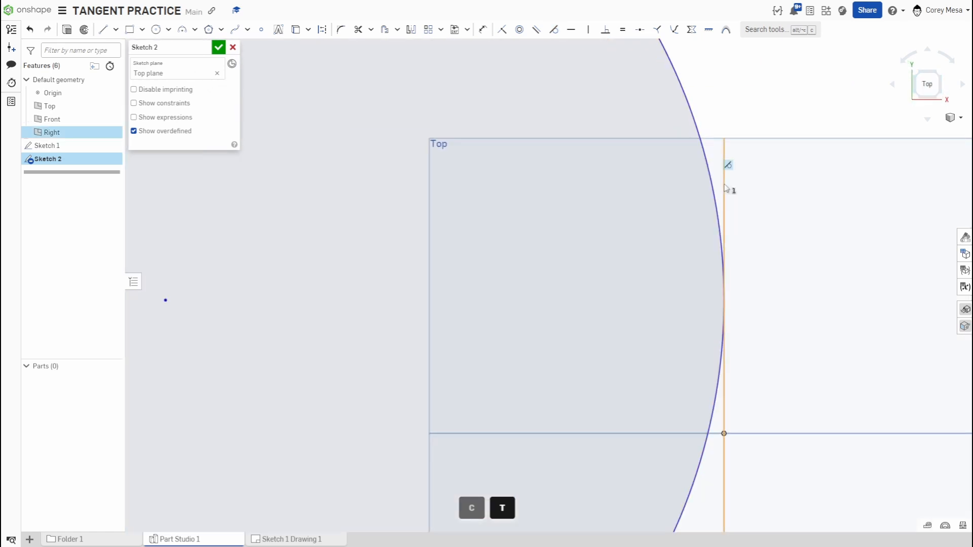
pyautogui.scroll(-2, 649, 104)
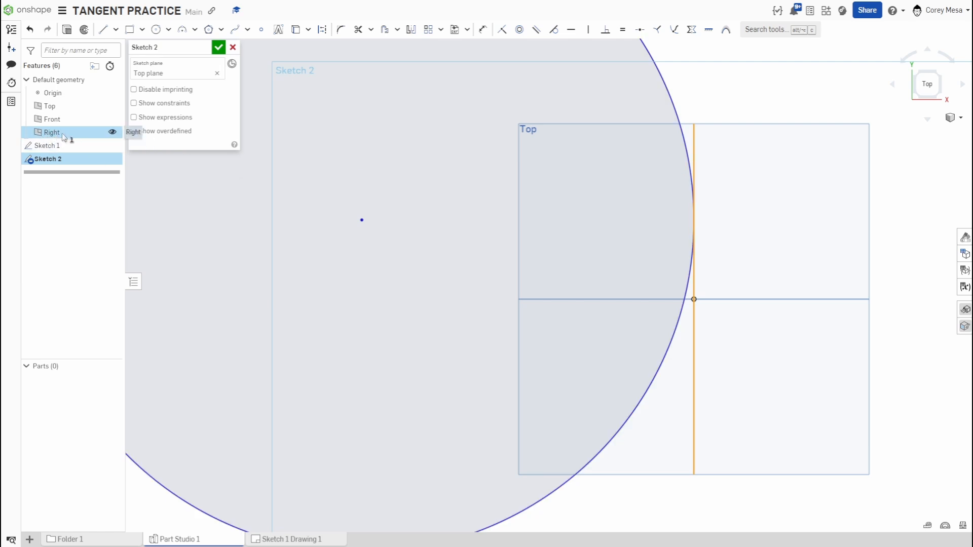
pyautogui.scroll(-4, 545, 191)
pyautogui.moveTo(583, 249); pyautogui.dragTo(614, 260, button='right')
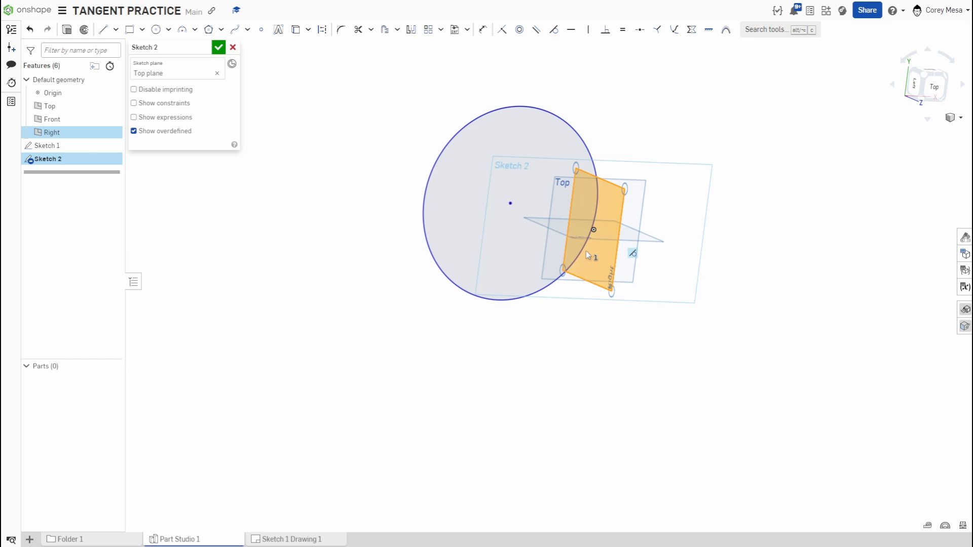
pyautogui.click(929, 86)
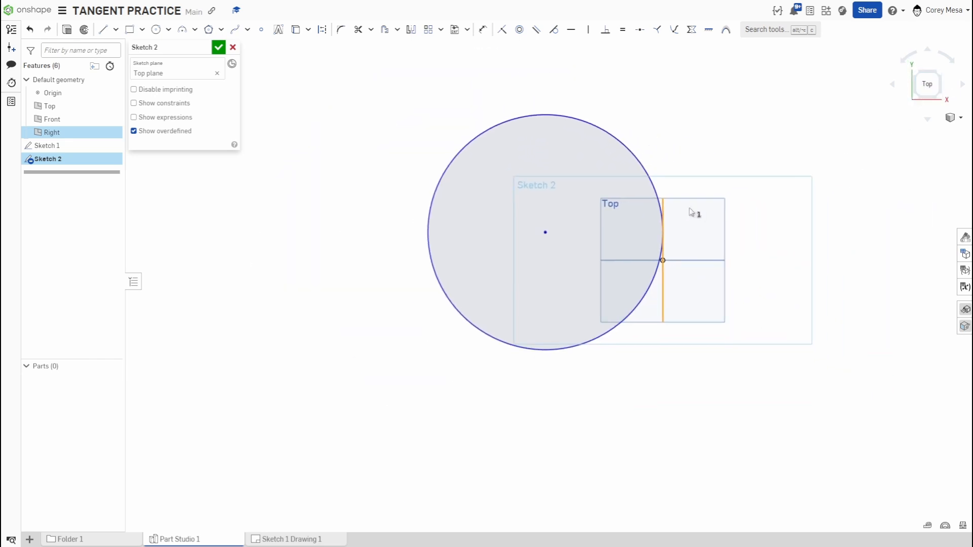
# Delete the practice circle and hide the default planes
pyautogui.press('Escape')
pyautogui.moveTo(781, 101); pyautogui.dragTo(468, 354)
pyautogui.press('Delete')
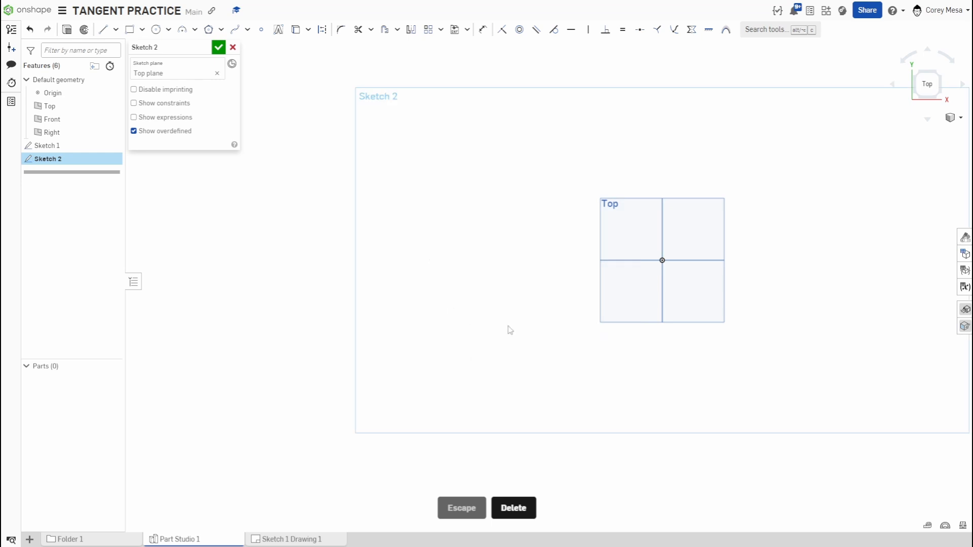
pyautogui.scroll(3, 524, 276)
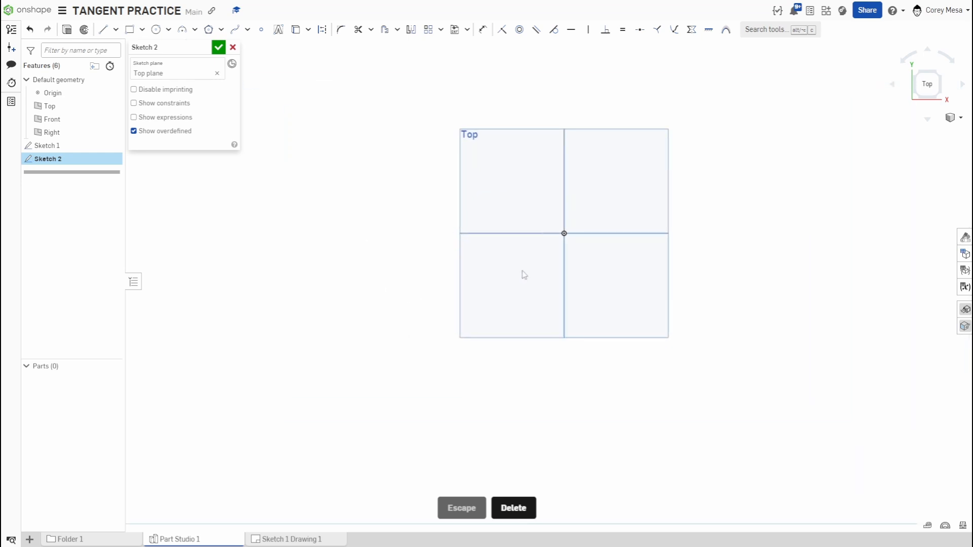
pyautogui.press('p')
pyautogui.moveTo(602, 235)
pyautogui.mouseDown(button='middle')
pyautogui.moveTo(504, 265)
pyautogui.moveTo(569, 301)
pyautogui.mouseUp(button='middle')
pyautogui.scroll(2, 537, 304)
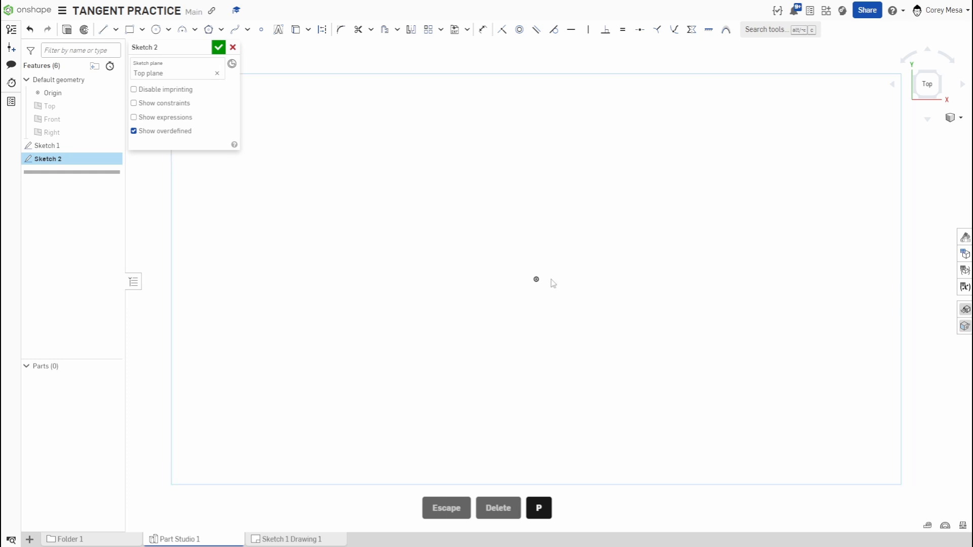
# Open Sketch 1 Drawing 1 and examine the link's center distance, hole size, radii, radius tip and shaded-area check note
pyautogui.click(327, 540)
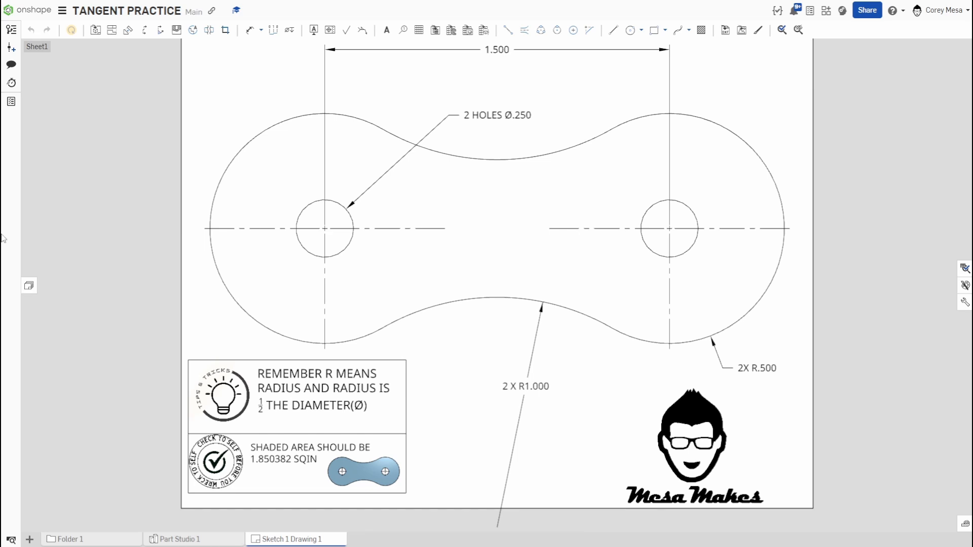
pyautogui.click(400, 391)
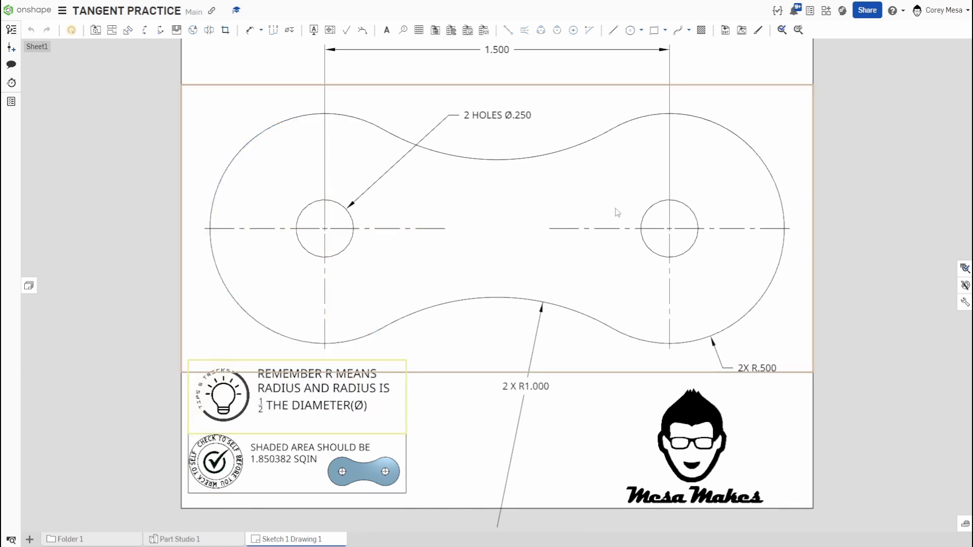
pyautogui.click(687, 228)
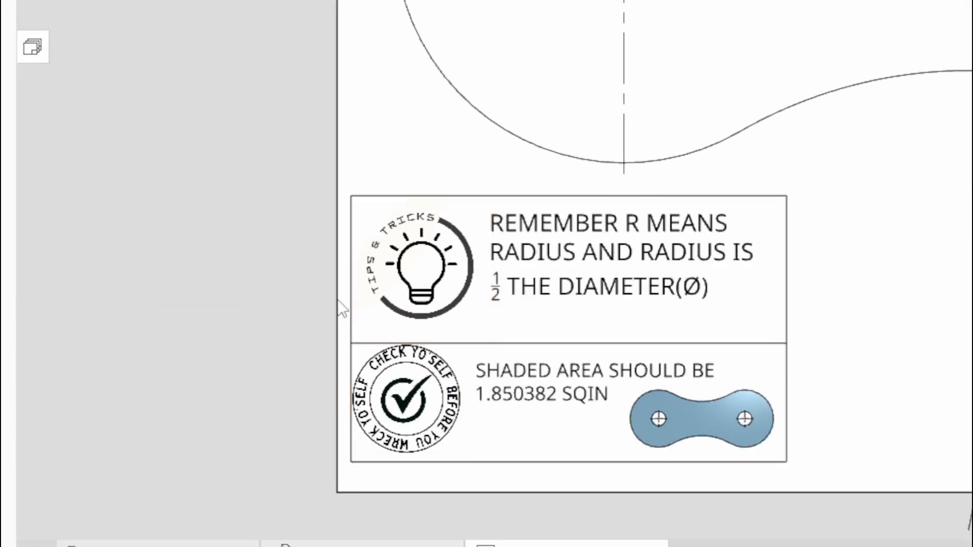
pyautogui.click(362, 301)
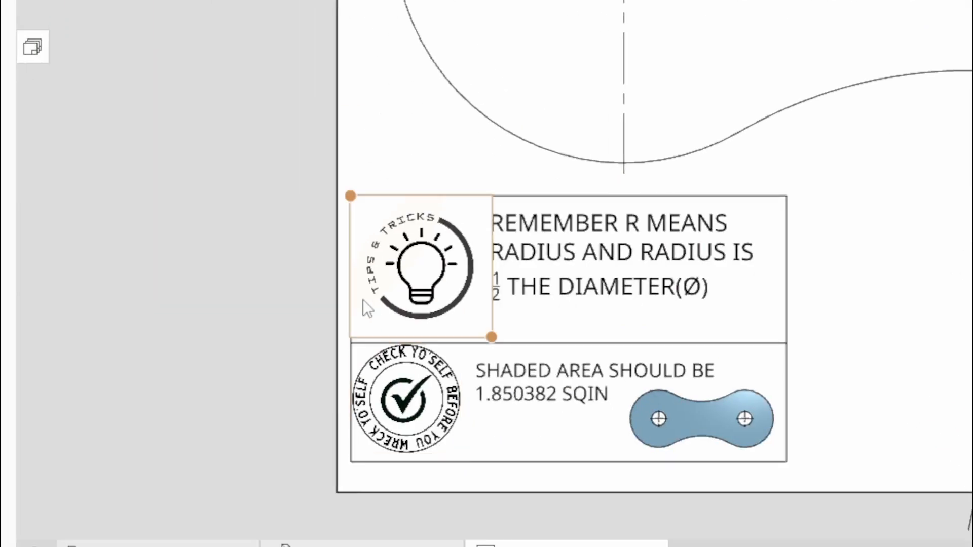
pyautogui.click(634, 291)
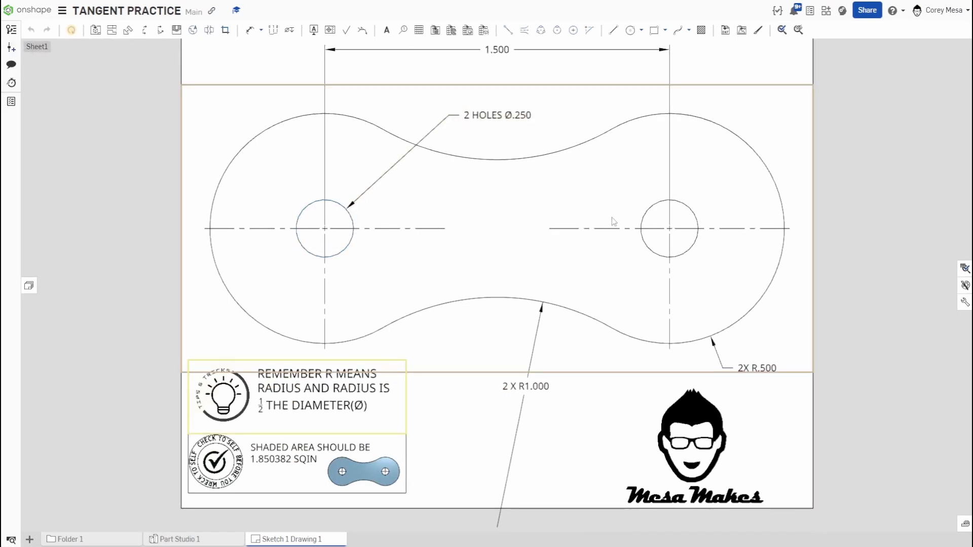
pyautogui.click(495, 59)
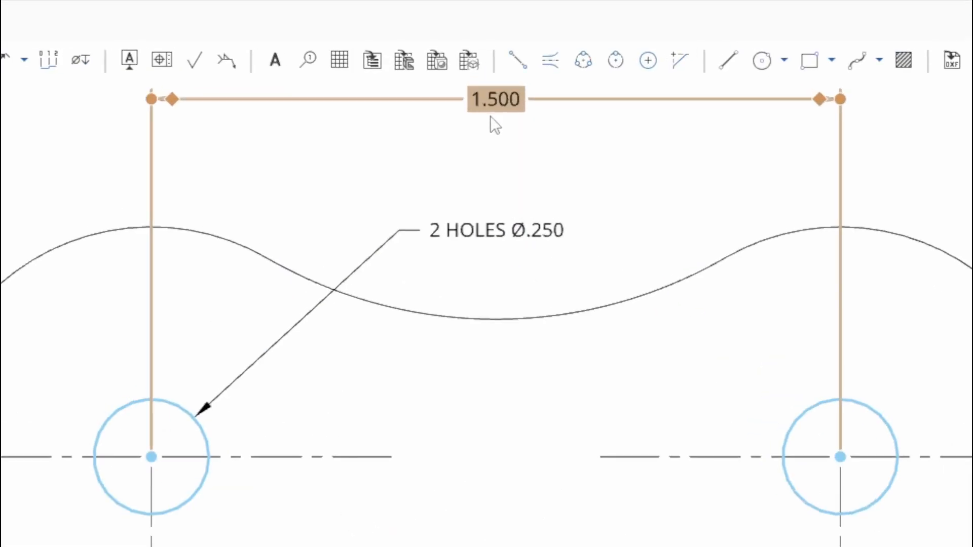
pyautogui.click(644, 455)
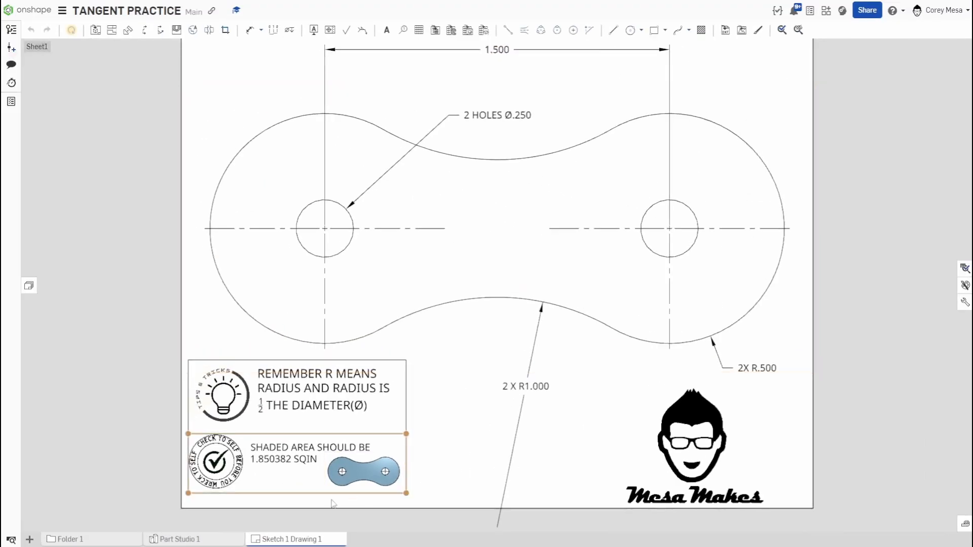
# Return to Part Studio 1 and draw a 0.25 in diameter circle centered on the origin in Sketch 2
pyautogui.moveTo(205, 544)
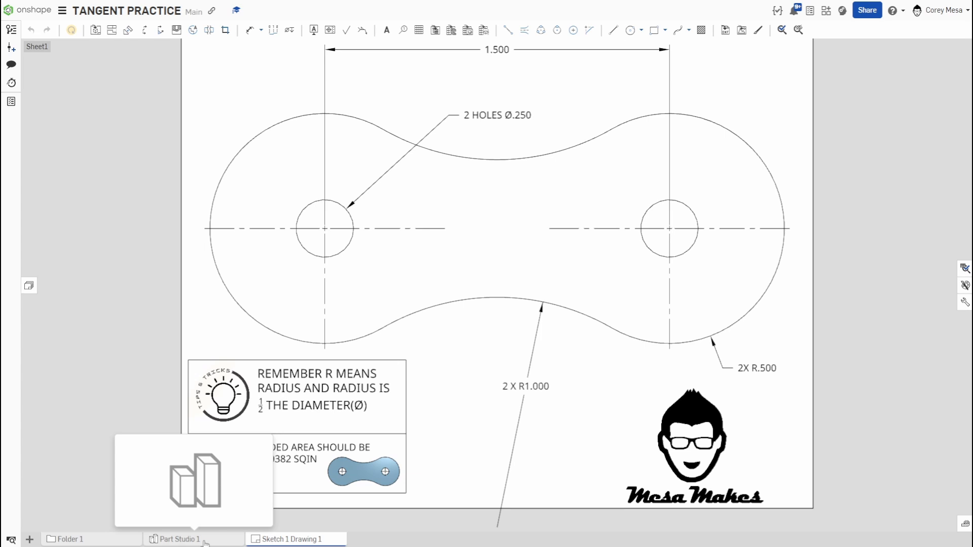
pyautogui.click(205, 540)
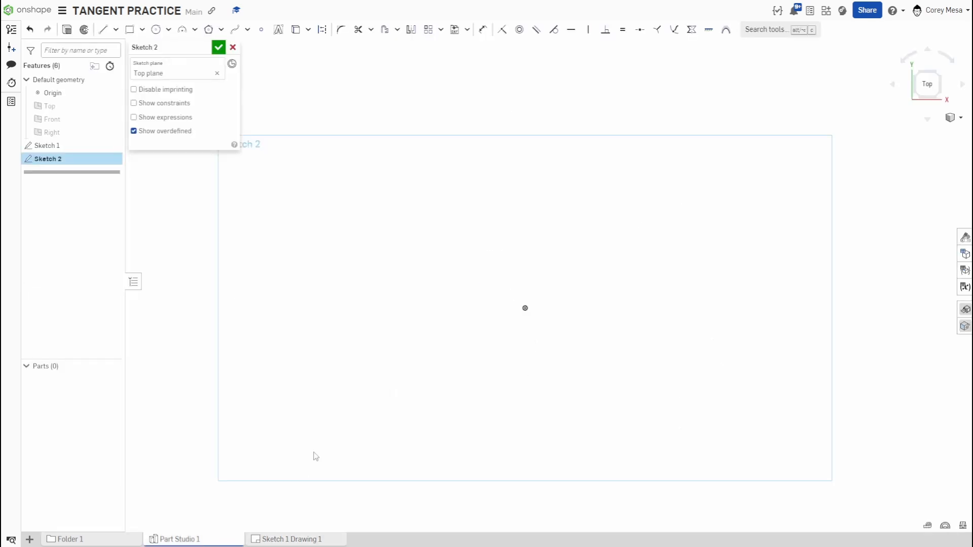
pyautogui.press('c')
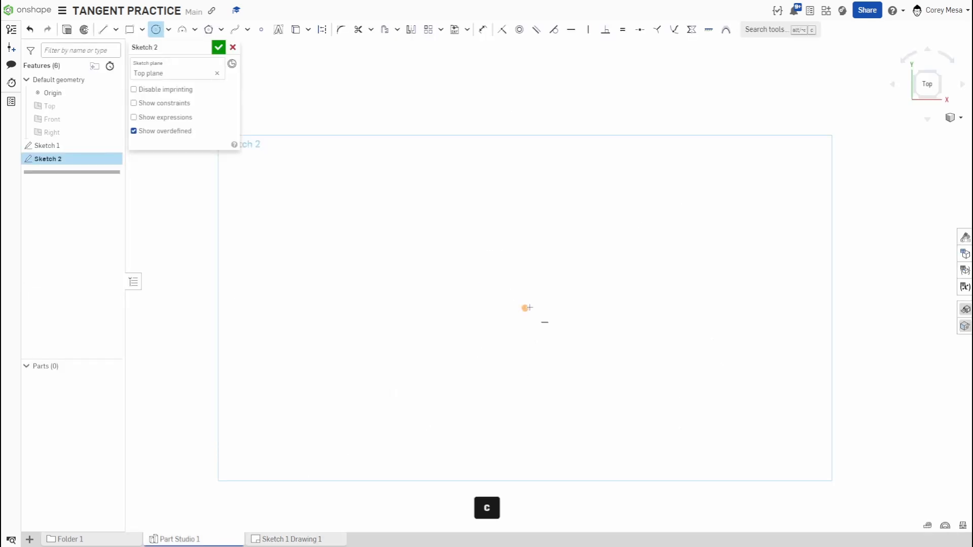
pyautogui.click(525, 308)
pyautogui.click(586, 309)
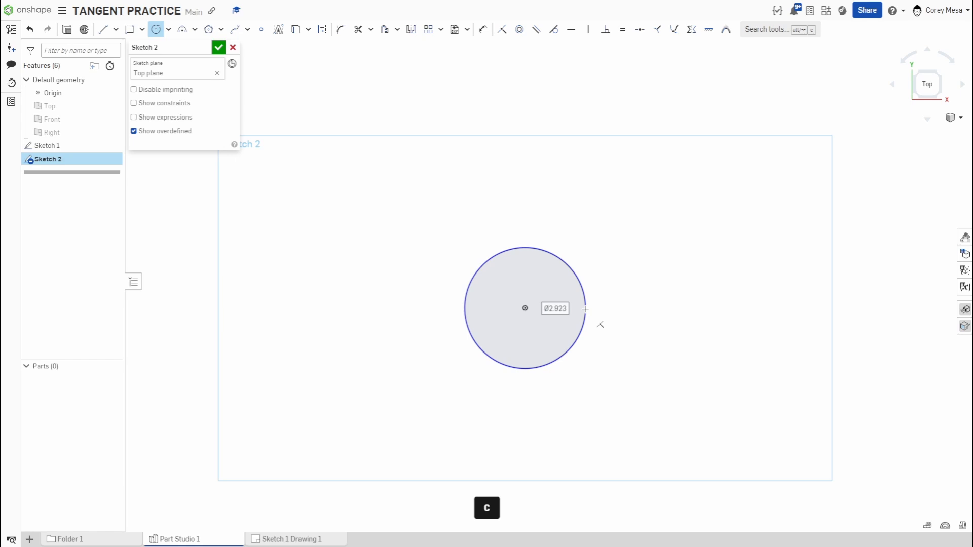
pyautogui.write('.25')
pyautogui.press('Return')
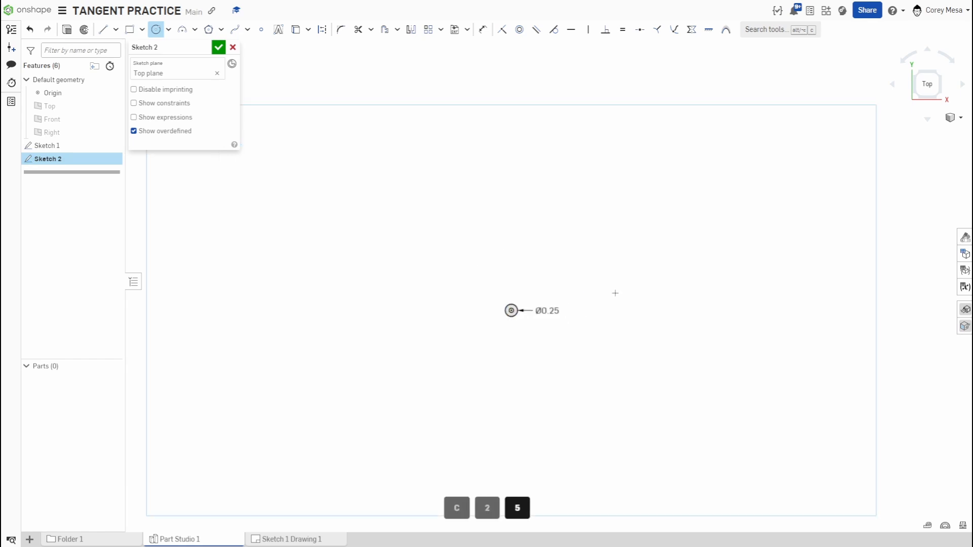
# Draw a second 0.25 in diameter circle to the right of the first, with its center horizontally in line with the origin
pyautogui.scroll(5, 615, 292)
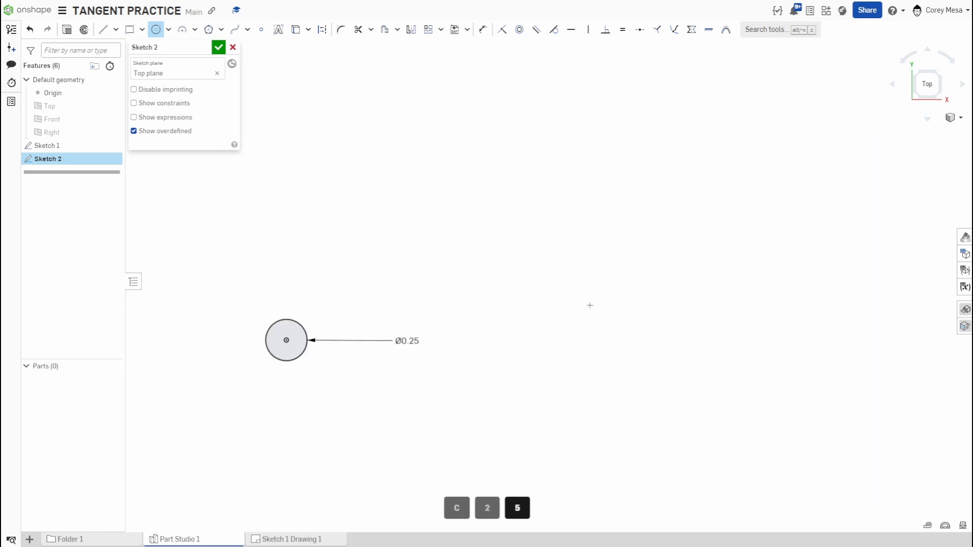
pyautogui.click(511, 340)
pyautogui.click(528, 328)
pyautogui.write('.25')
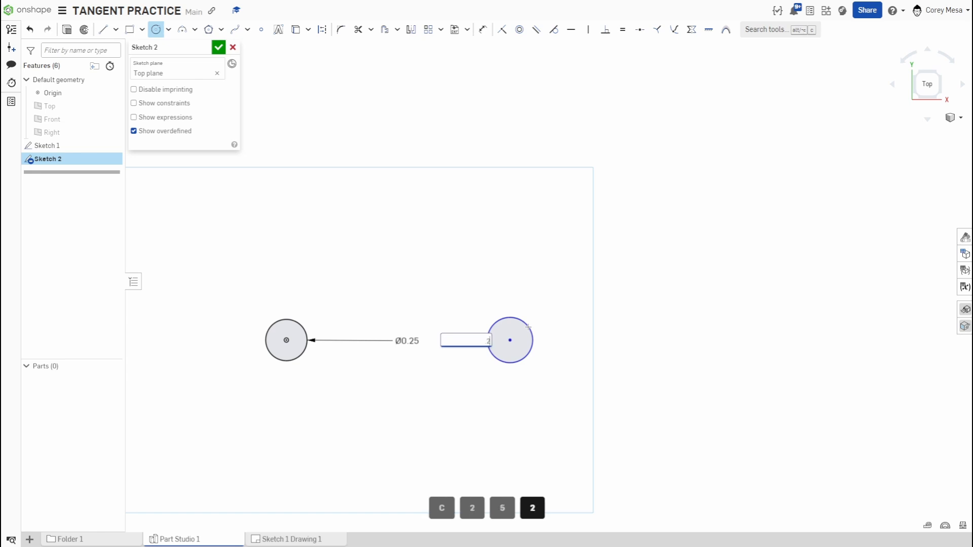
pyautogui.press('Return')
# Dimension the distance between the two hole centers as 1.5 in
pyautogui.press('d')
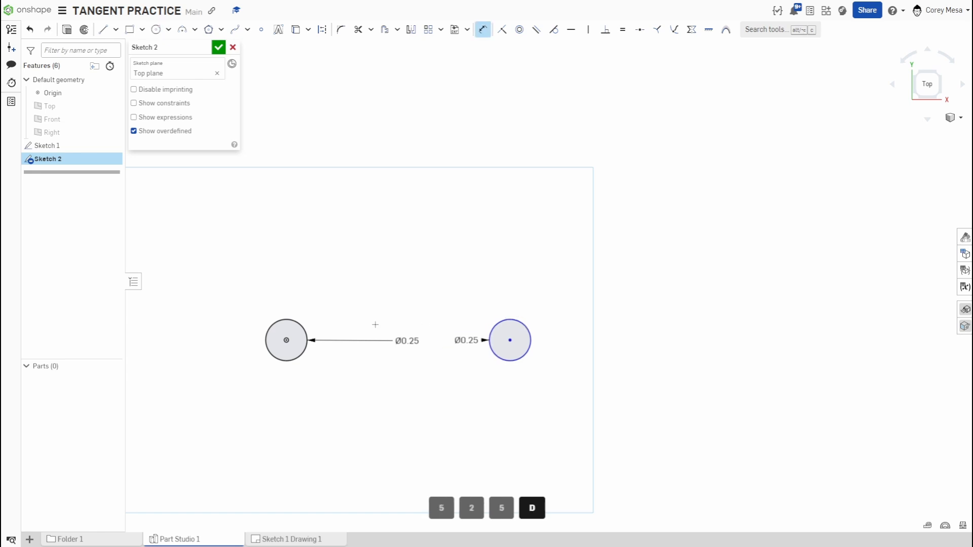
pyautogui.click(510, 340)
pyautogui.click(407, 128)
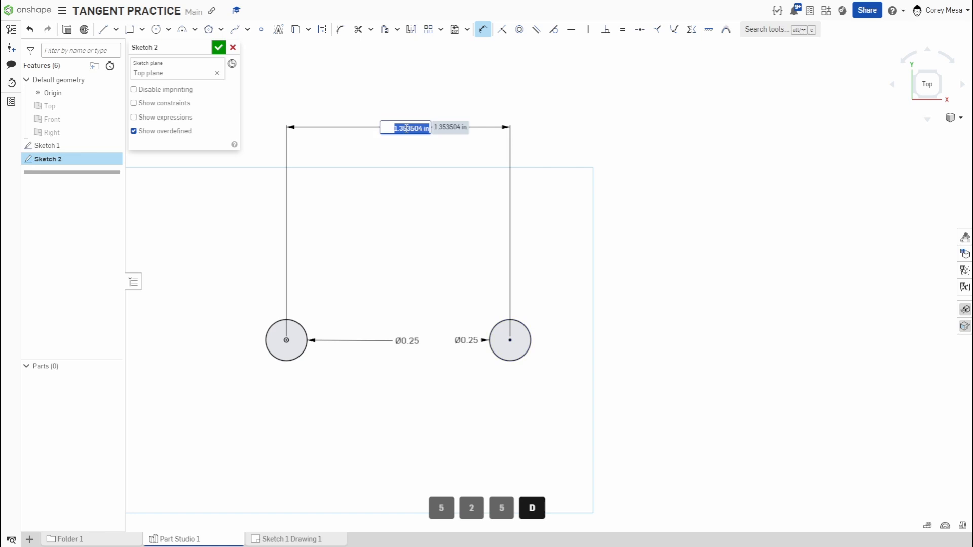
pyautogui.write('1.5')
pyautogui.press('Return')
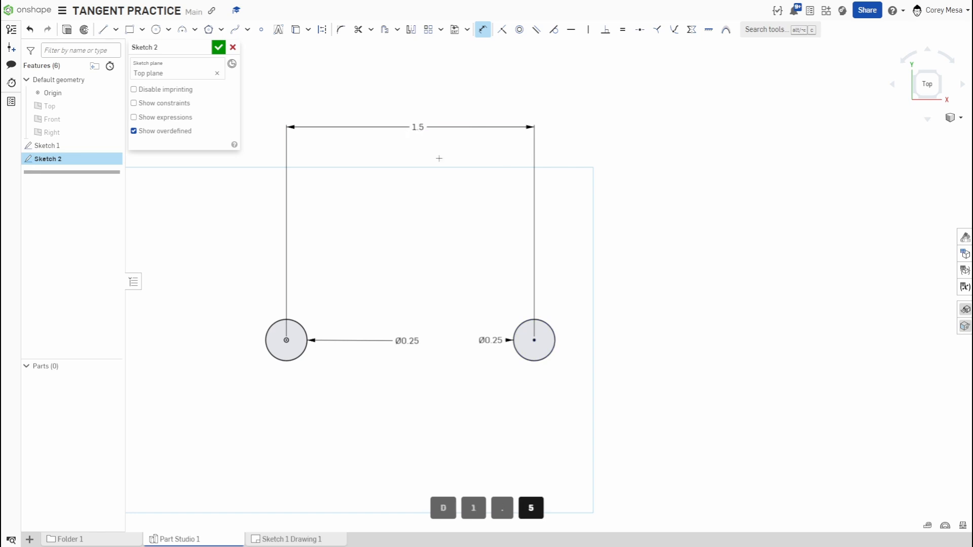
pyautogui.scroll(1, 449, 231)
pyautogui.scroll(-1, 468, 291)
pyautogui.moveTo(478, 293); pyautogui.dragTo(505, 296, button='middle')
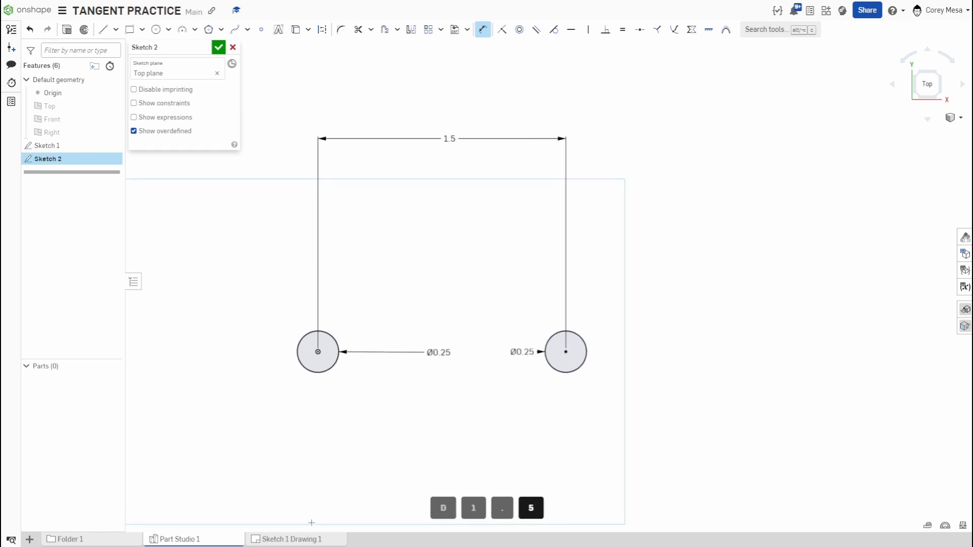
# Check the end radius in Sketch 1 Drawing 1 and draw a 1 in diameter circle concentric with each hole in Part Studio 1
pyautogui.click(310, 540)
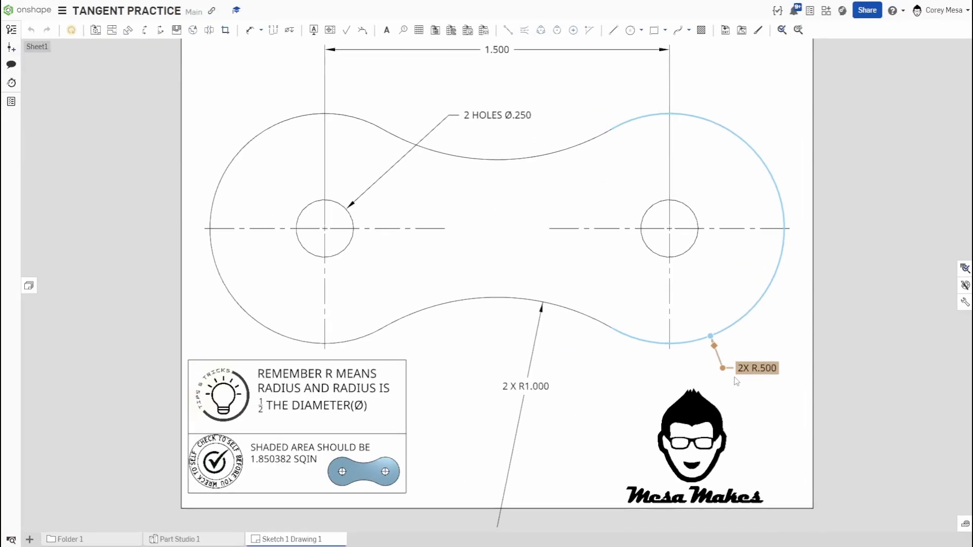
pyautogui.click(224, 541)
pyautogui.press('c')
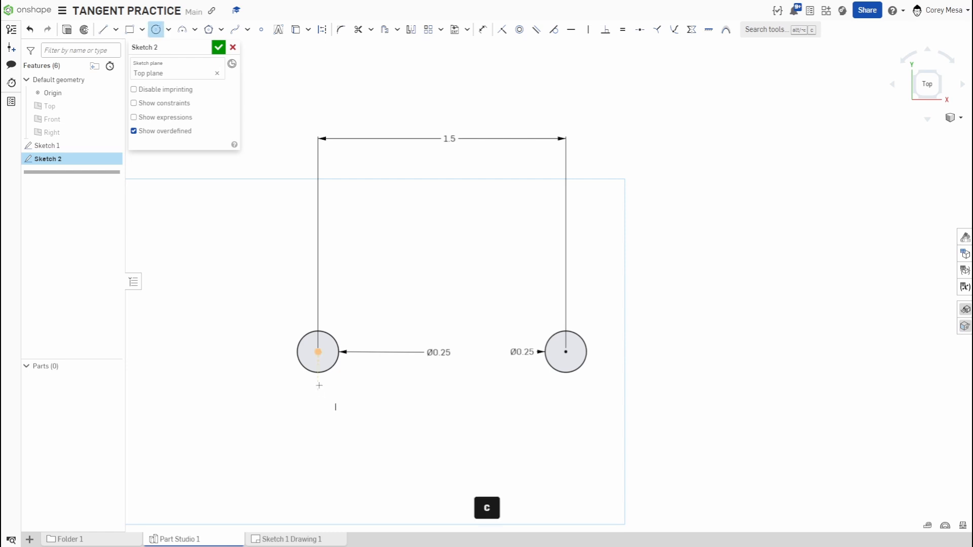
pyautogui.click(317, 351)
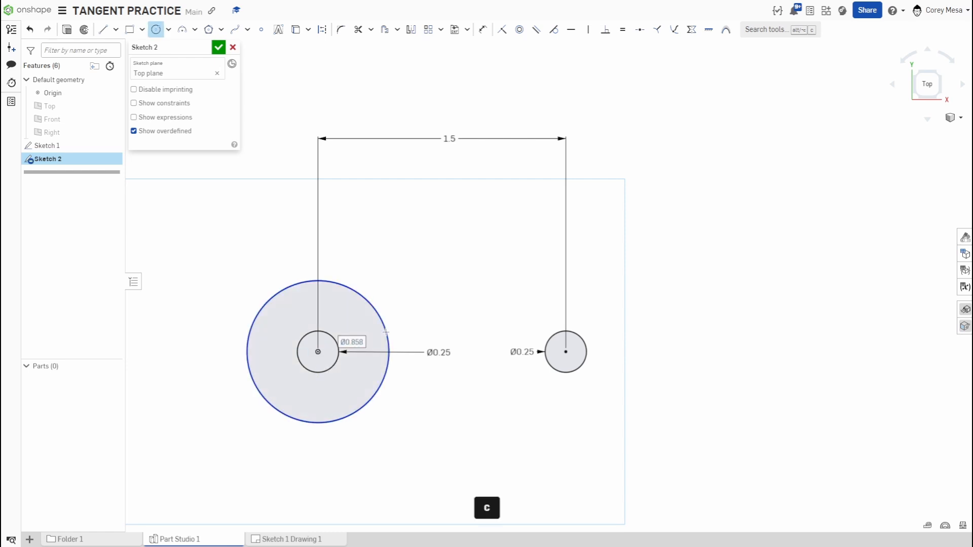
pyautogui.write('1')
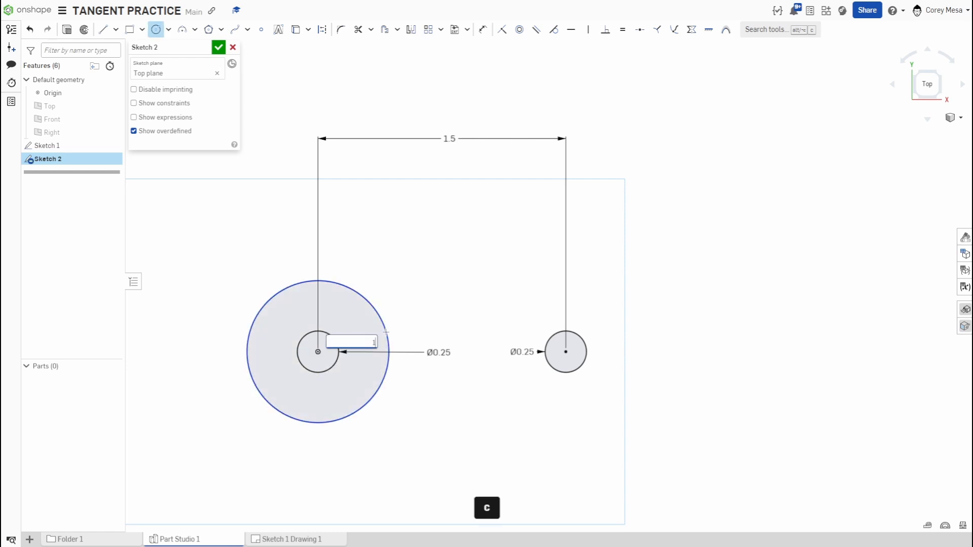
pyautogui.press('Return')
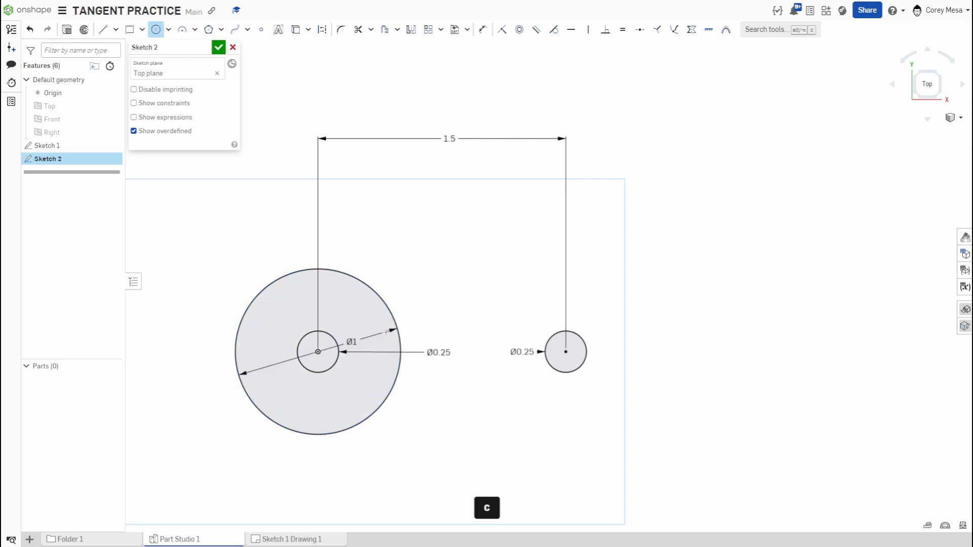
pyautogui.click(566, 351)
pyautogui.write('1')
pyautogui.press('Return')
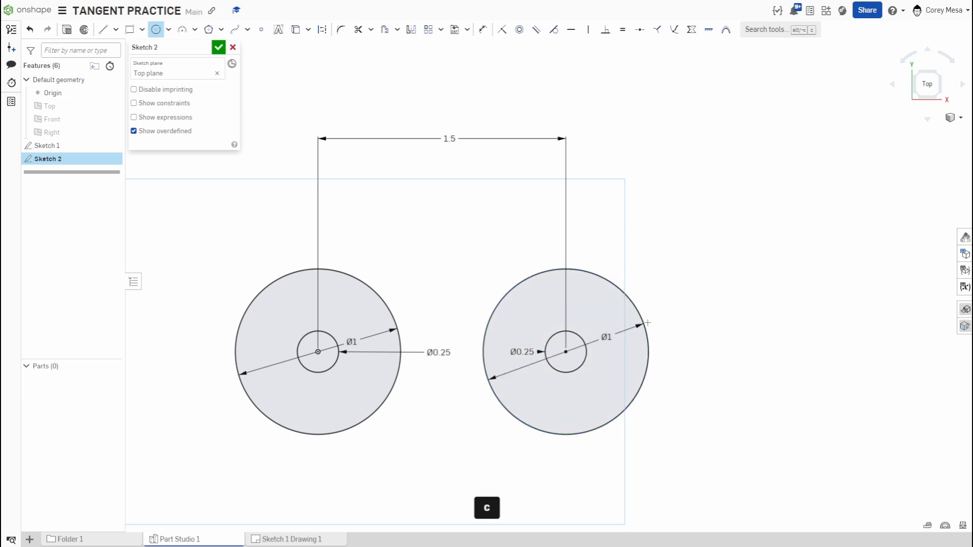
# Consult Sketch 1 Drawing 1 again and draw a 2 in diameter circle above and to the right of the two end circles in Part Studio 1
pyautogui.click(334, 540)
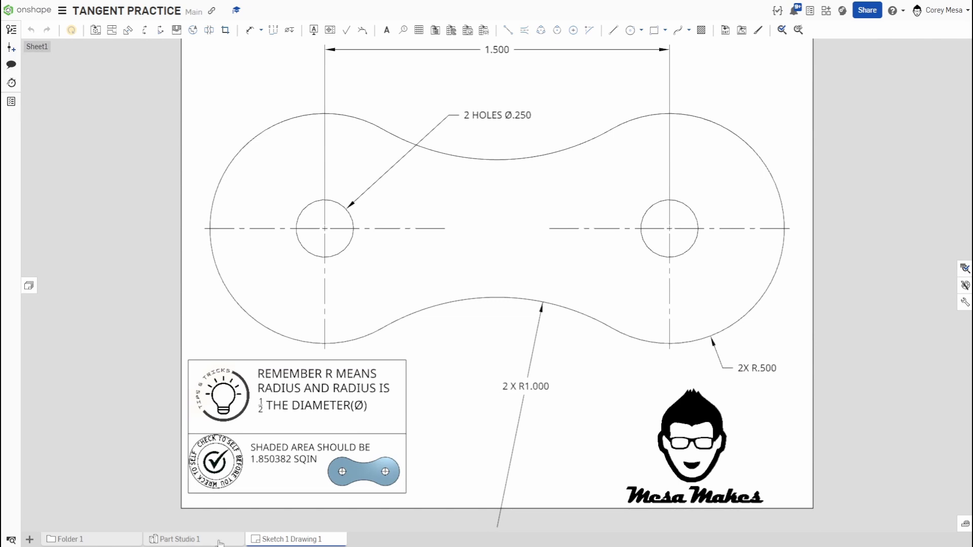
pyautogui.click(219, 541)
pyautogui.scroll(-2, 463, 446)
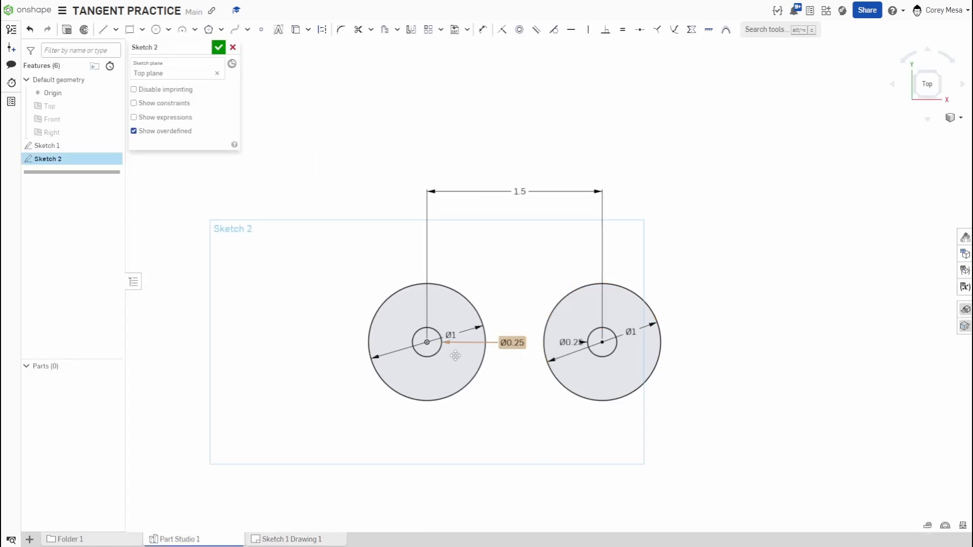
pyautogui.moveTo(549, 324); pyautogui.dragTo(557, 349, button='middle')
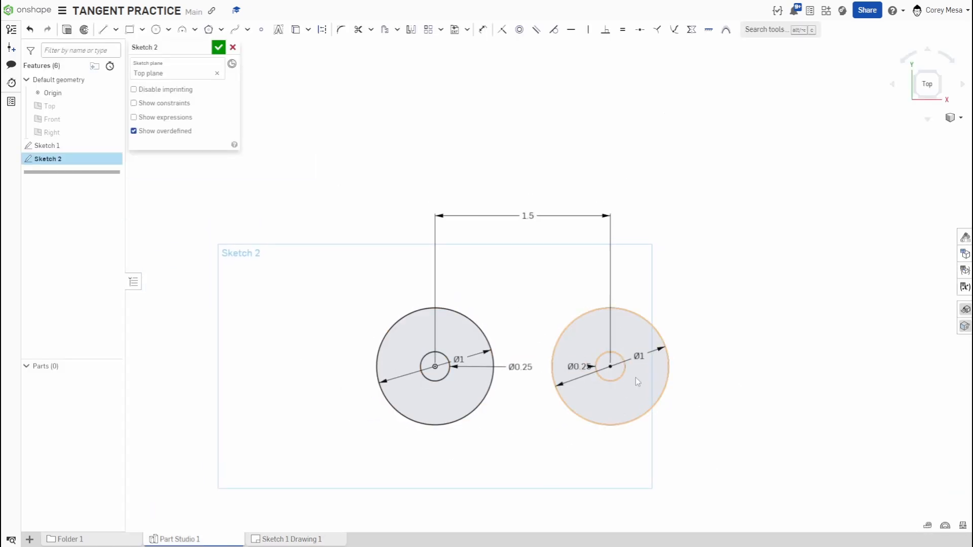
pyautogui.scroll(3, 547, 363)
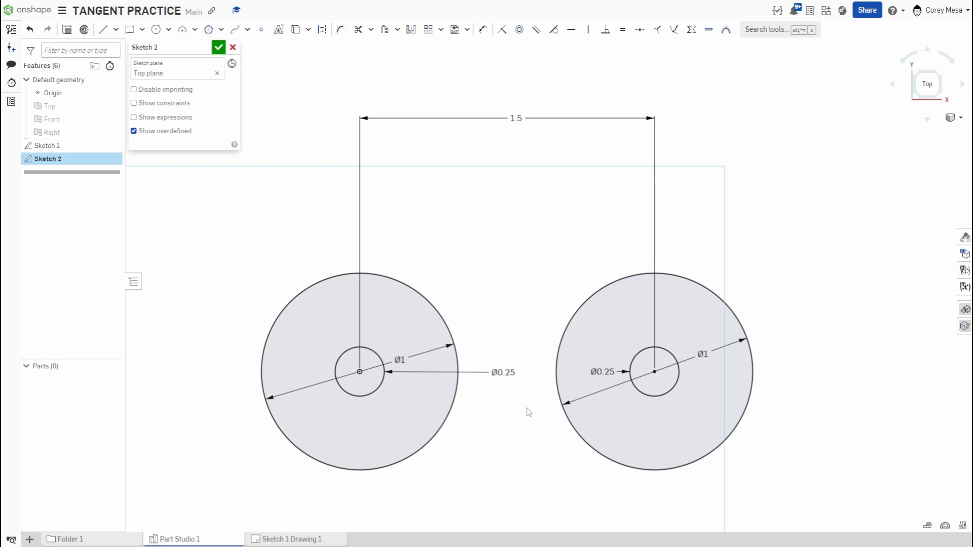
pyautogui.press('c')
pyautogui.scroll(-3, 711, 212)
pyautogui.moveTo(728, 197)
pyautogui.mouseDown(button='middle')
pyautogui.moveTo(706, 228)
pyautogui.moveTo(694, 333)
pyautogui.mouseUp(button='middle')
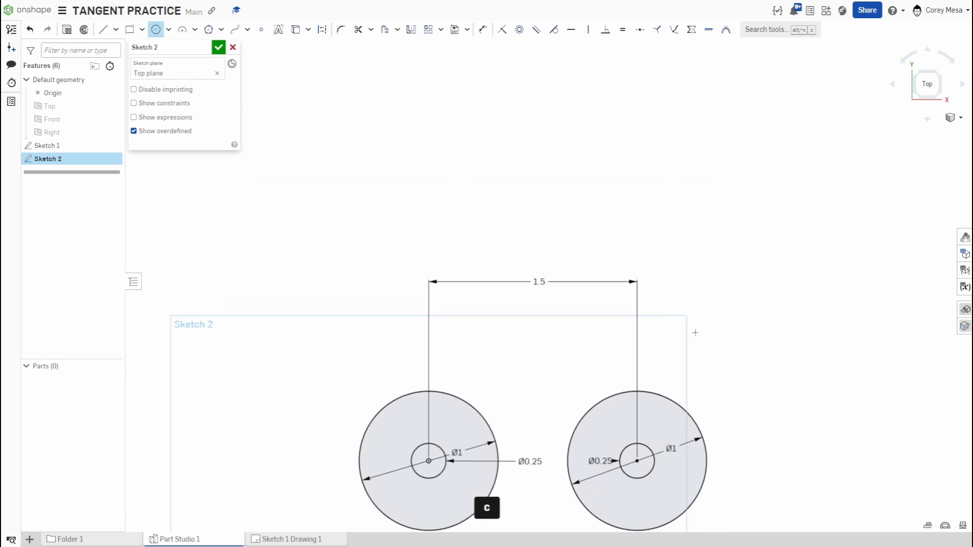
pyautogui.click(758, 185)
pyautogui.click(644, 293)
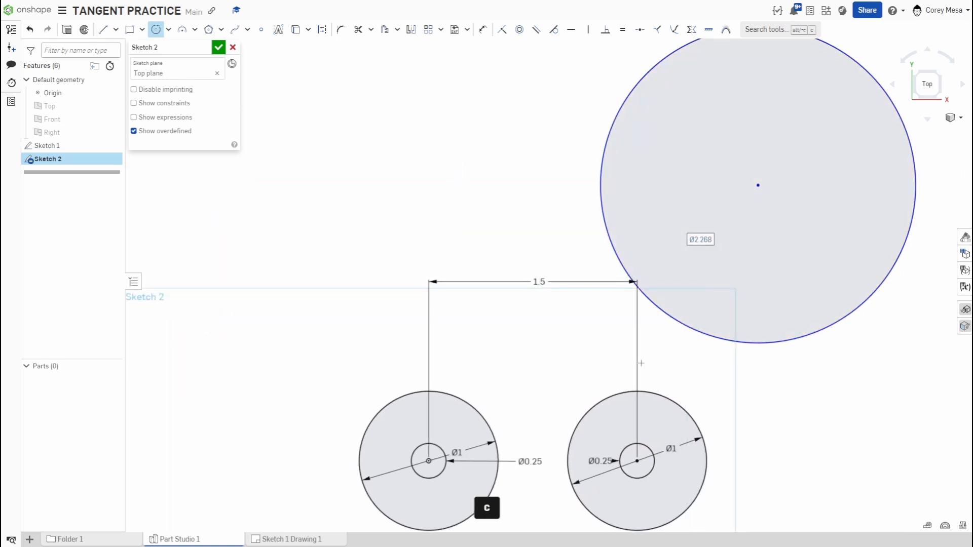
pyautogui.moveTo(642, 360); pyautogui.dragTo(653, 332, button='middle')
pyautogui.write('2')
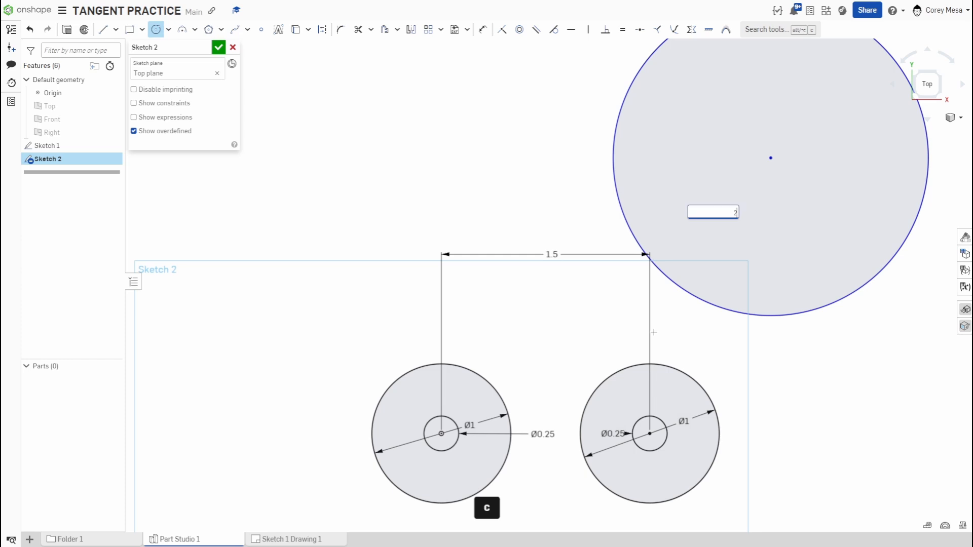
pyautogui.press('Return')
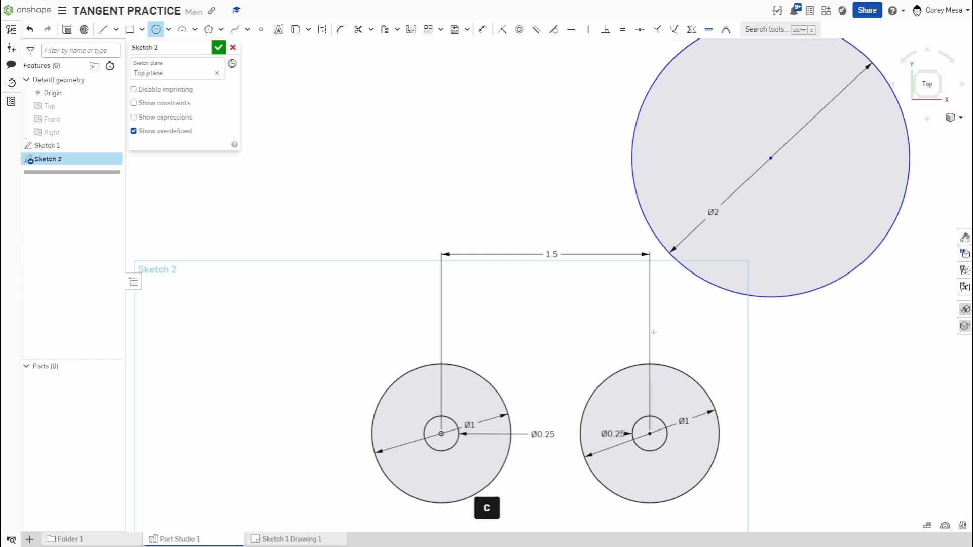
# Make the 2 in diameter circle tangent to both 1 in diameter end circles
pyautogui.moveTo(743, 381)
pyautogui.mouseDown(button='middle')
pyautogui.moveTo(712, 326)
pyautogui.moveTo(721, 334)
pyautogui.mouseUp(button='middle')
pyautogui.scroll(-2, 722, 334)
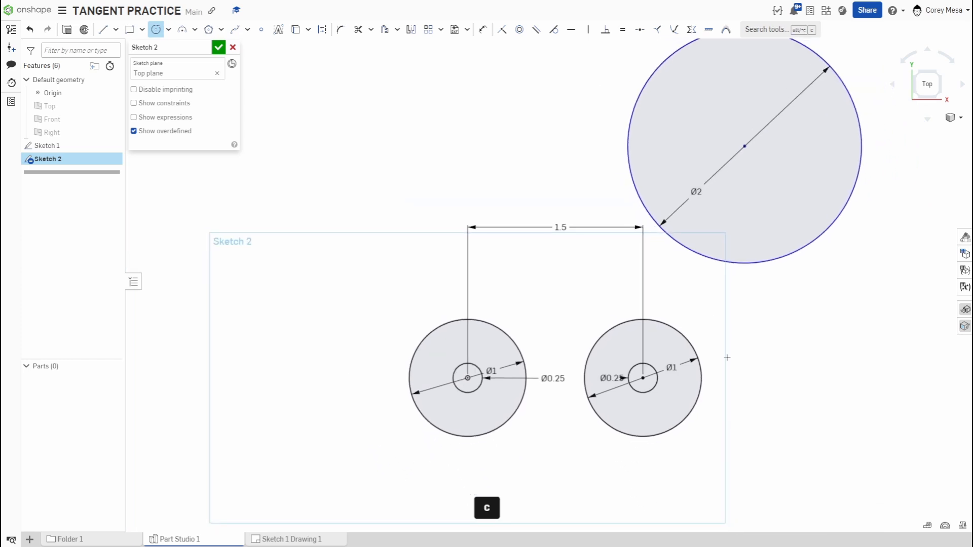
pyautogui.press('t')
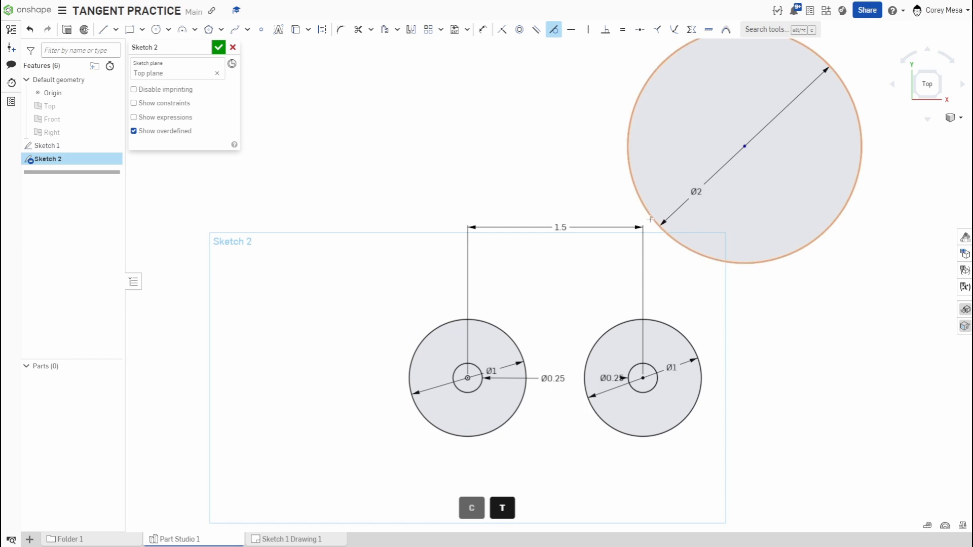
pyautogui.click(650, 217)
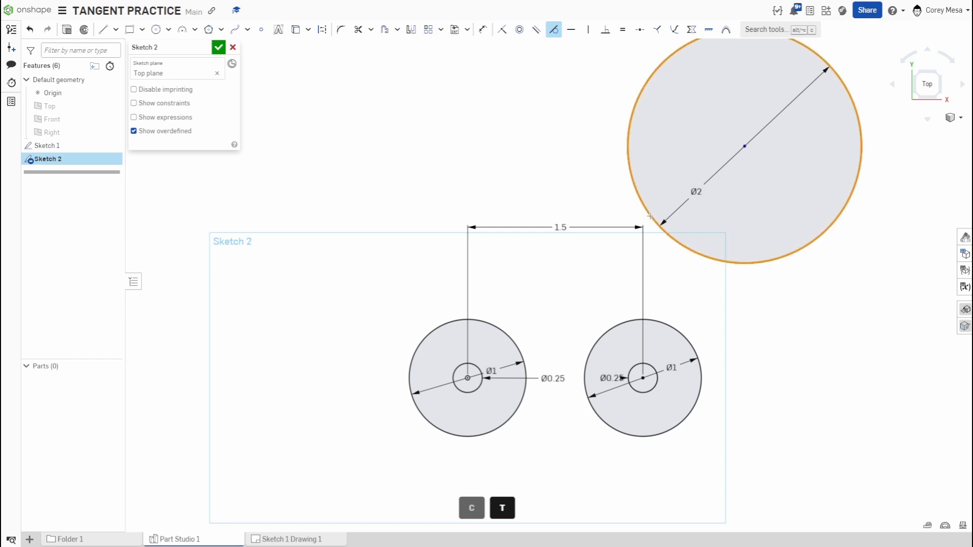
pyautogui.click(500, 337)
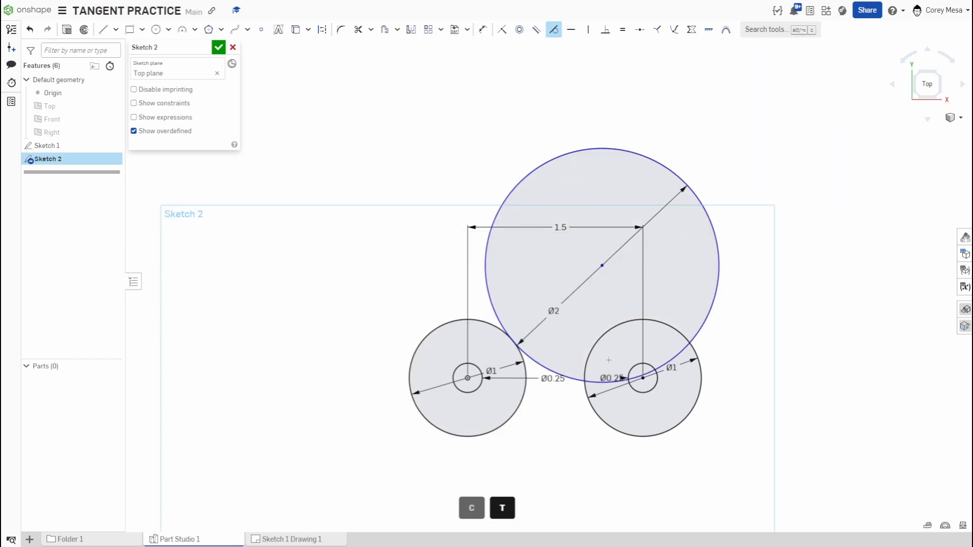
pyautogui.click(679, 355)
pyautogui.click(691, 343)
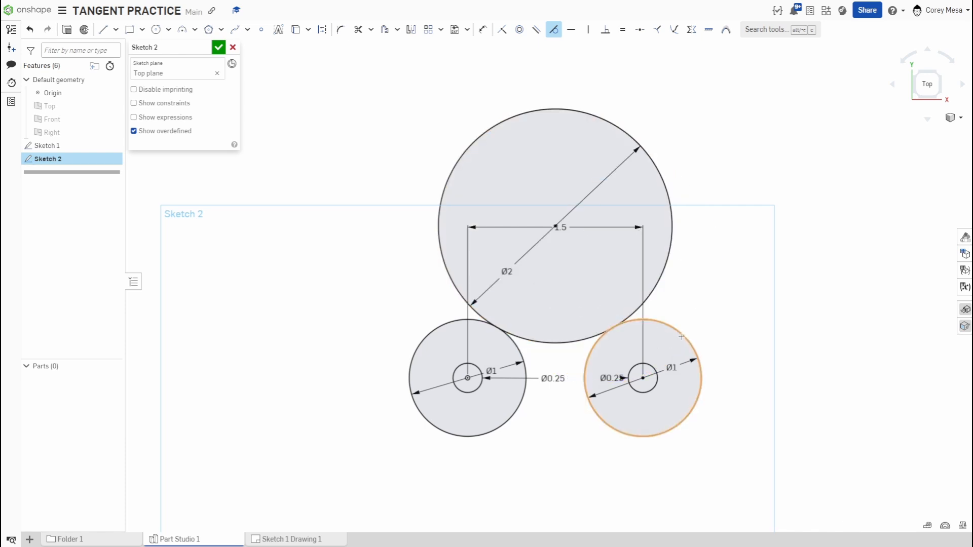
# Draw a circle about 1.22 in in diameter below and midway between the two end circles
pyautogui.scroll(-1, 615, 476)
pyautogui.moveTo(614, 475); pyautogui.dragTo(608, 370, button='middle')
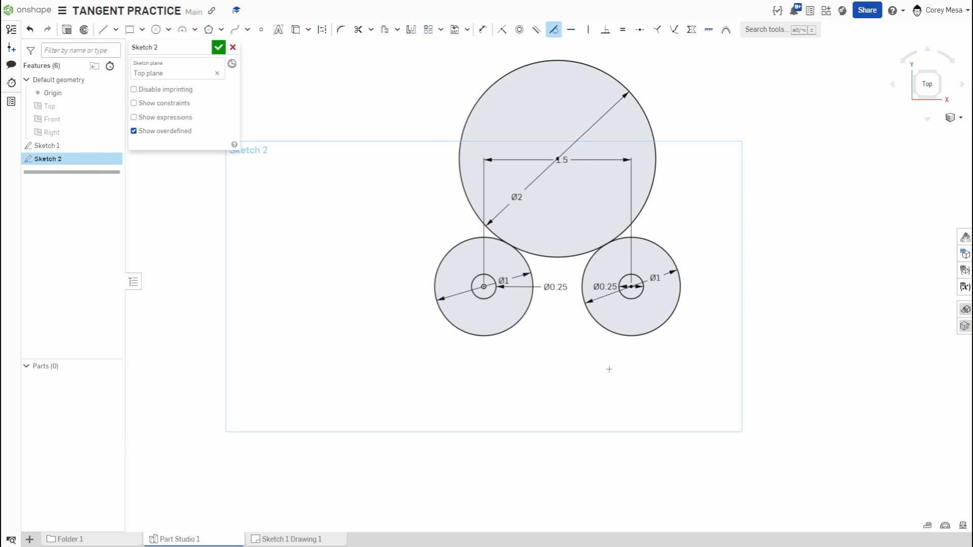
pyautogui.press('c')
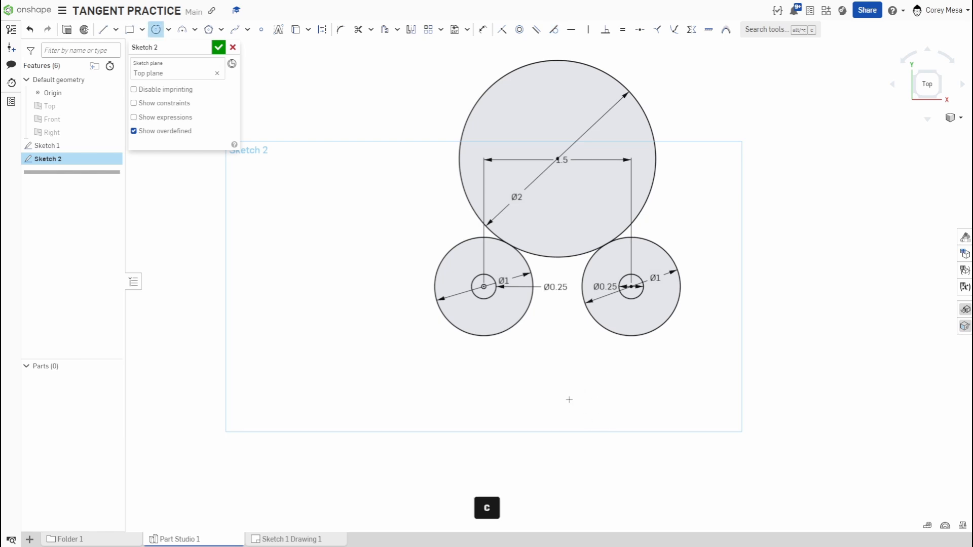
pyautogui.click(557, 389)
pyautogui.click(532, 337)
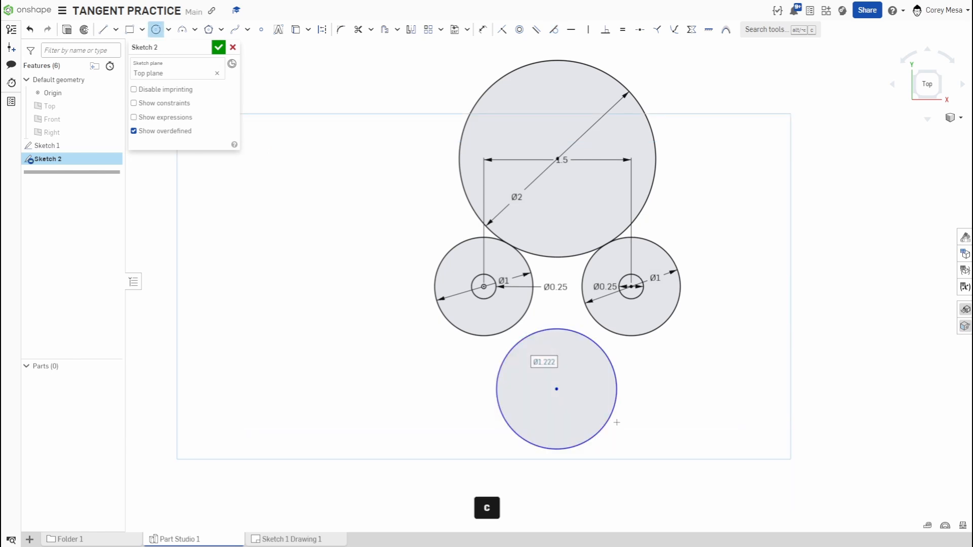
# Make the lower circle tangent to both 1 in diameter end circles
pyautogui.press('t')
pyautogui.moveTo(614, 306); pyautogui.dragTo(491, 354)
pyautogui.moveTo(624, 310); pyautogui.dragTo(571, 349)
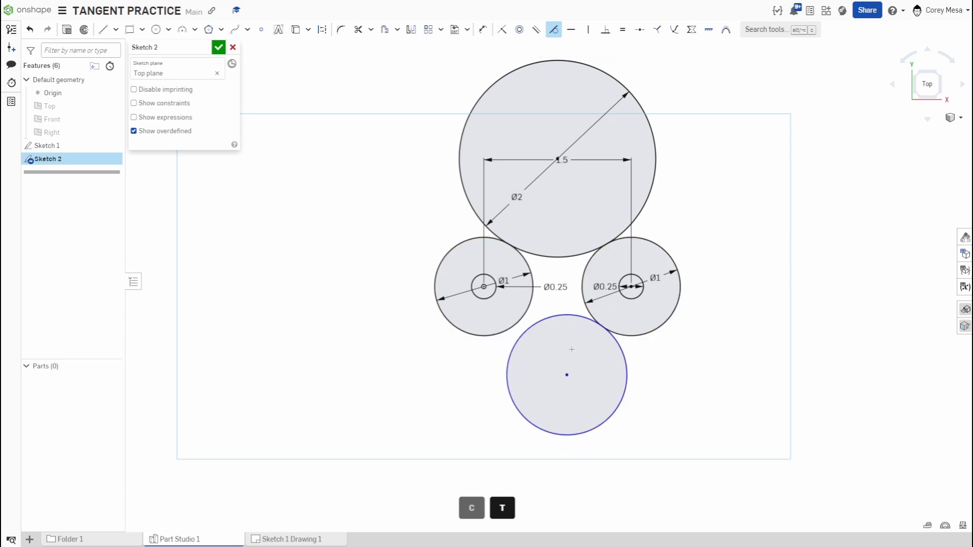
pyautogui.moveTo(538, 320); pyautogui.dragTo(501, 337)
# Dimension the lower circle's diameter and set it to 2 in
pyautogui.press('d')
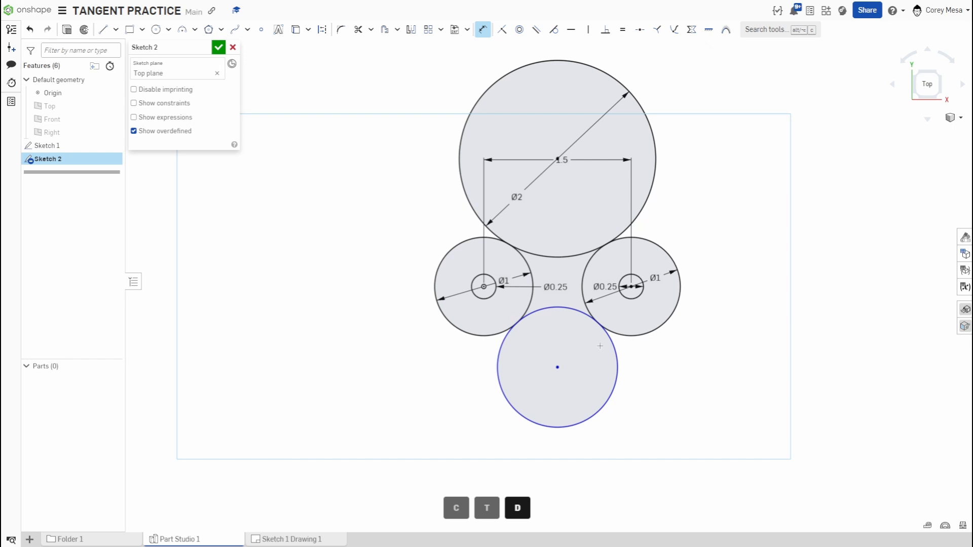
pyautogui.click(611, 337)
pyautogui.click(582, 363)
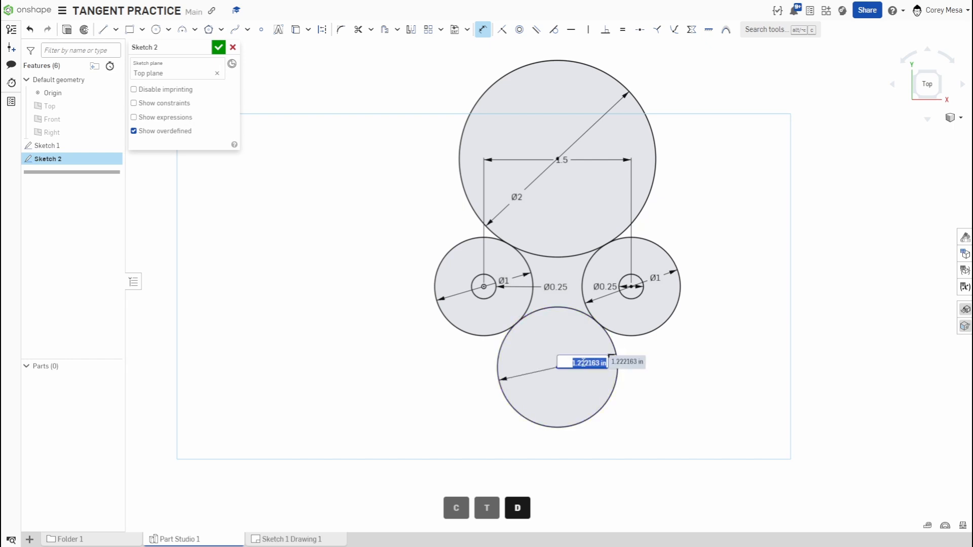
pyautogui.write('2')
pyautogui.press('Return')
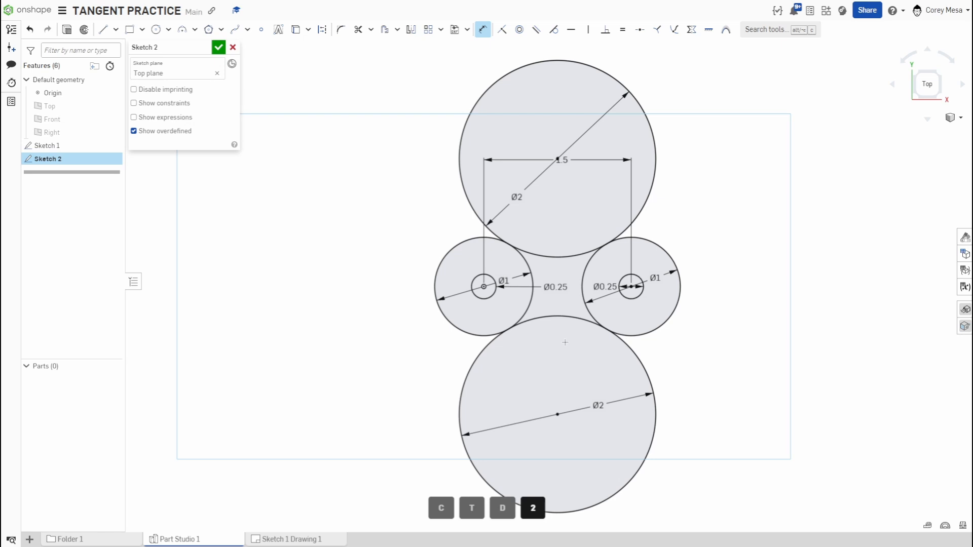
# Undo the sketch edits back to just the two 1 in end circles with their 0.25 in holes
pyautogui.hotkey('ctrl', 'z')
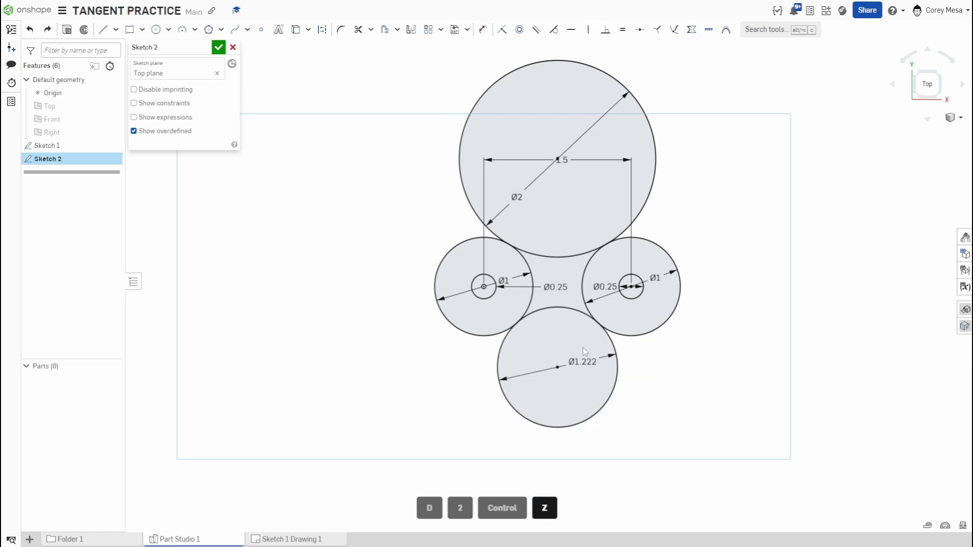
pyautogui.hotkey('ctrl', 'z')
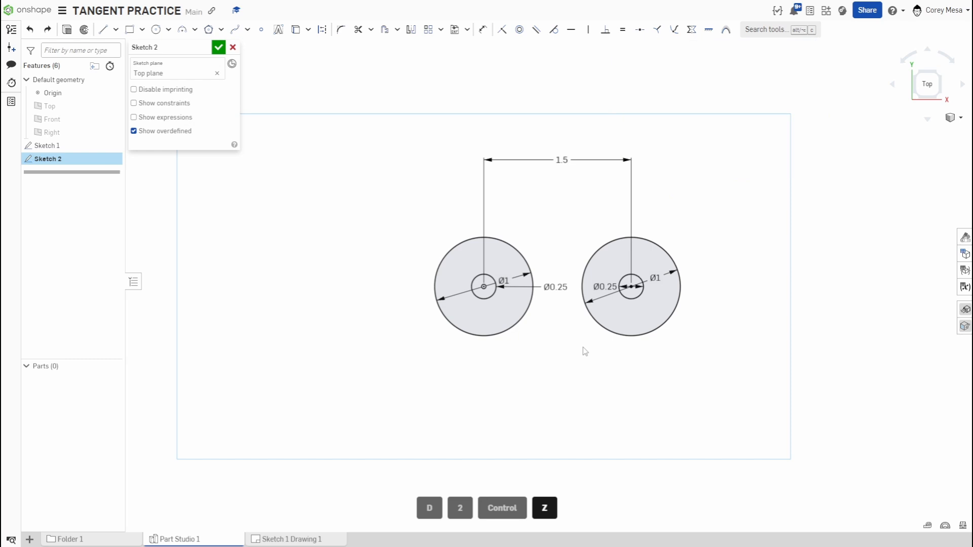
# Draw a circle about 9.21 in in diameter that surrounds both end circles
pyautogui.press('c')
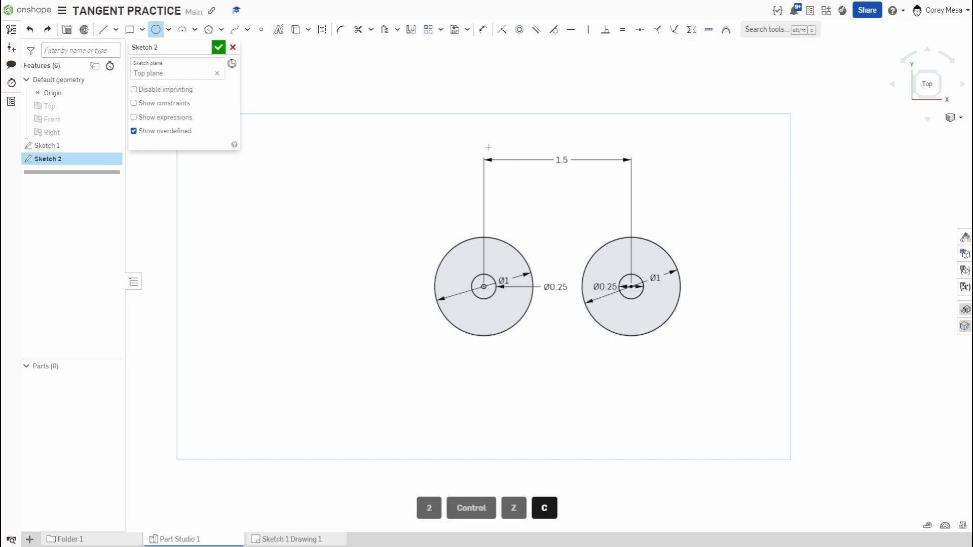
pyautogui.click(408, 86)
pyautogui.scroll(-5, 739, 425)
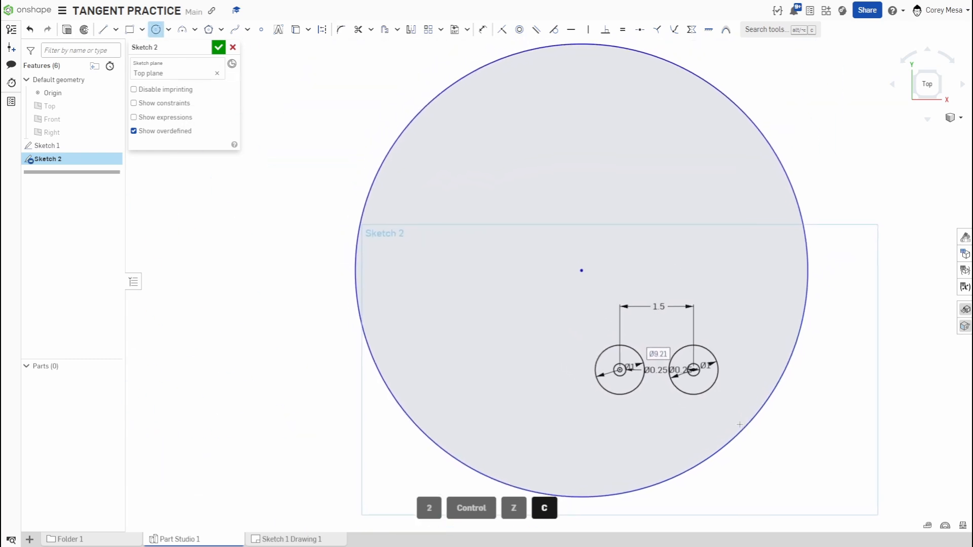
pyautogui.moveTo(740, 424); pyautogui.dragTo(742, 427, button='middle')
pyautogui.moveTo(671, 382)
pyautogui.mouseDown(button='middle')
pyautogui.moveTo(642, 363)
pyautogui.moveTo(641, 350)
pyautogui.mouseUp(button='middle')
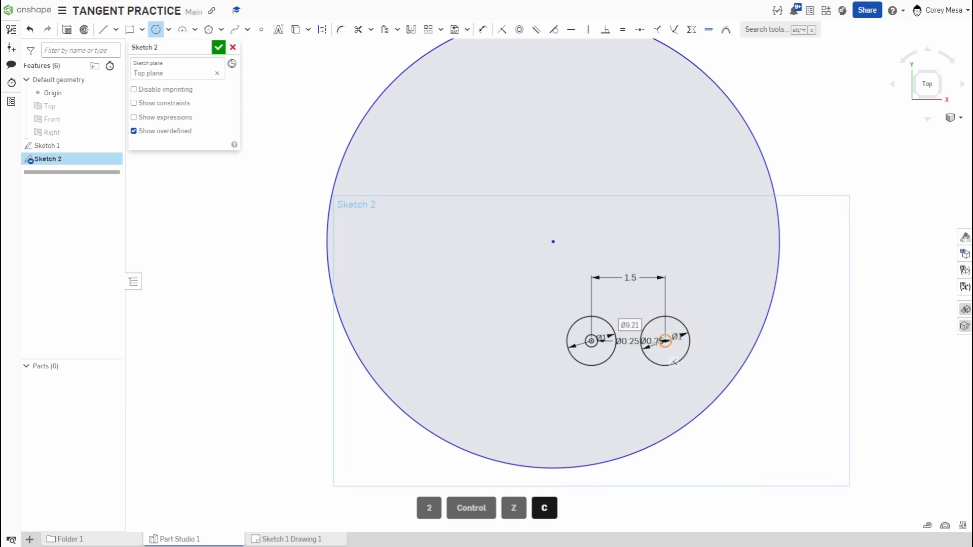
# Try to make the oversized circle tangent to both 1 in diameter end circles
pyautogui.press('t')
pyautogui.click(704, 64)
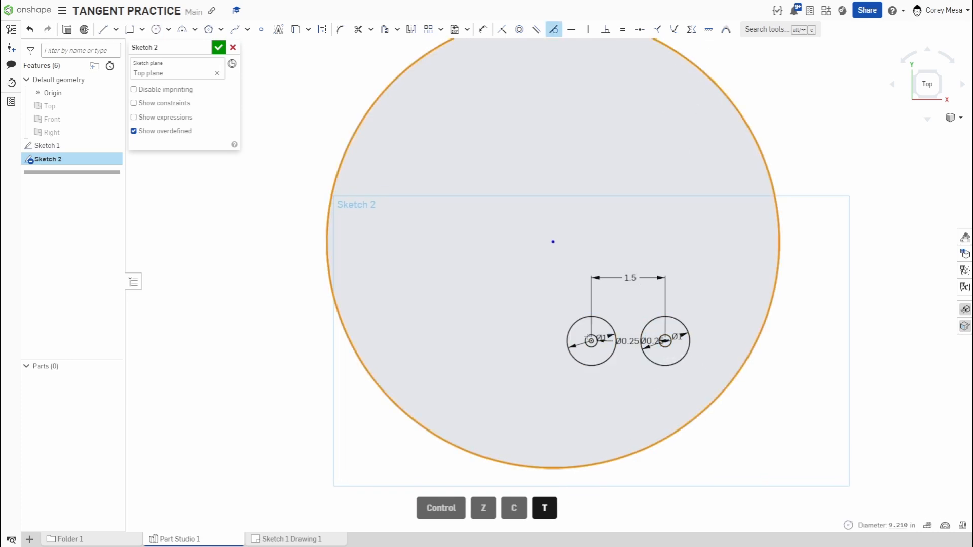
pyautogui.click(584, 319)
pyautogui.scroll(8, 608, 355)
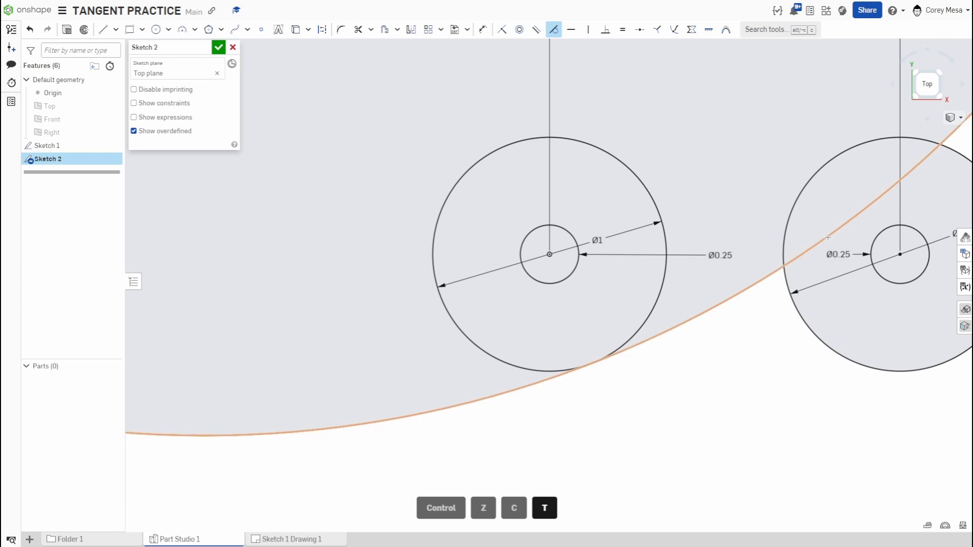
pyautogui.click(755, 284)
pyautogui.click(798, 374)
pyautogui.scroll(-3, 666, 297)
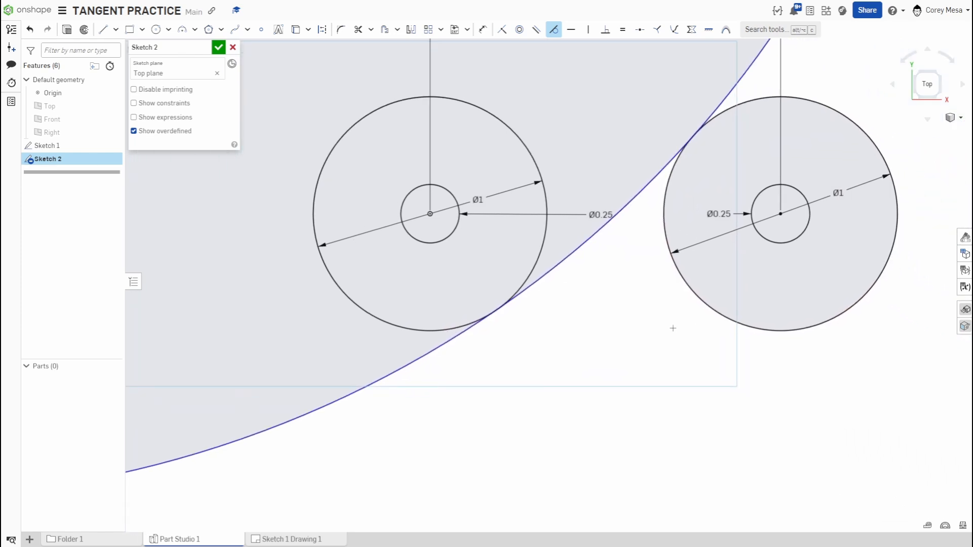
pyautogui.scroll(-5, 666, 298)
pyautogui.scroll(3, 678, 293)
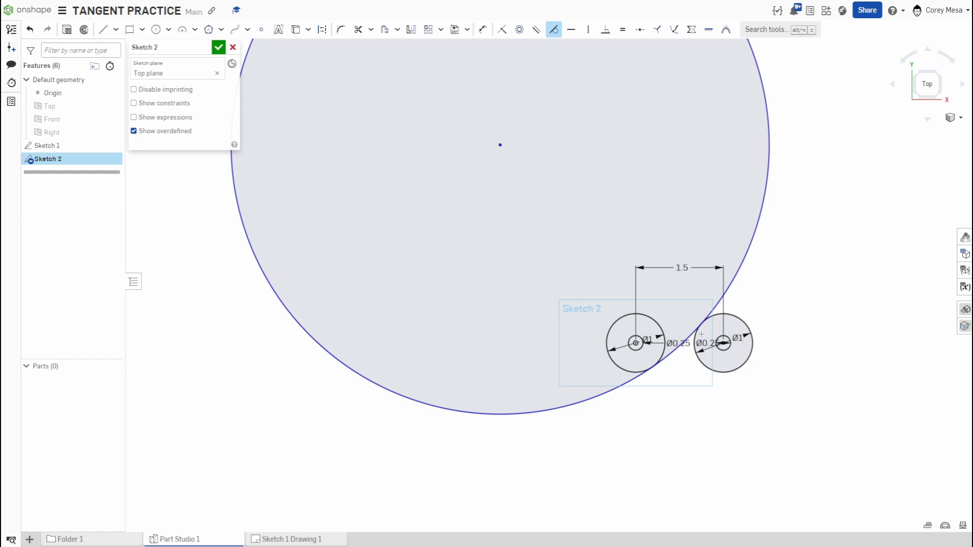
# Undo the oversized circle and its tangent constraints
pyautogui.hotkey('ctrl', 'z')
pyautogui.hotkey('ctrl', 'z')
pyautogui.hotkey('ctrl', 'z')
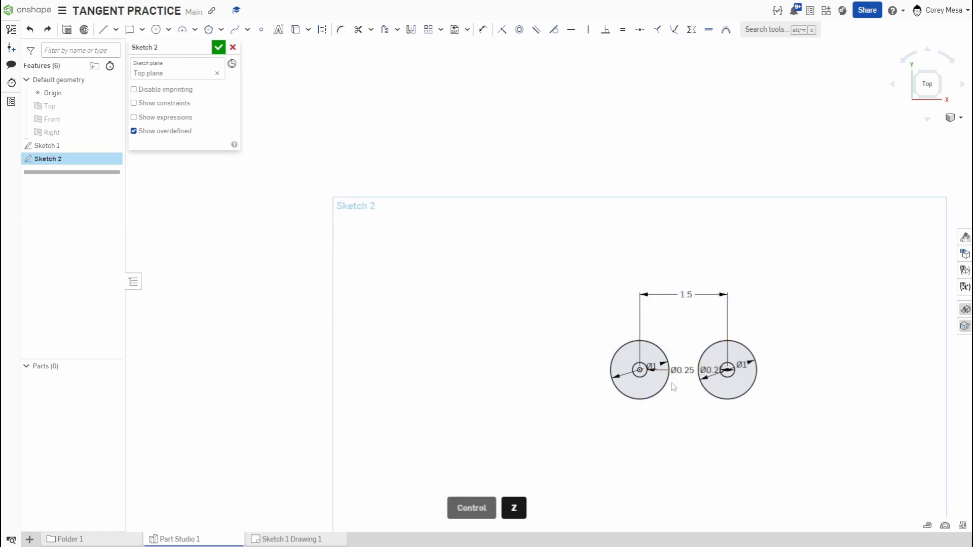
# Draw a 2 in diameter circle above and midway between the two end circles
pyautogui.scroll(4, 671, 382)
pyautogui.moveTo(677, 405); pyautogui.dragTo(473, 419, button='middle')
pyautogui.scroll(2, 501, 379)
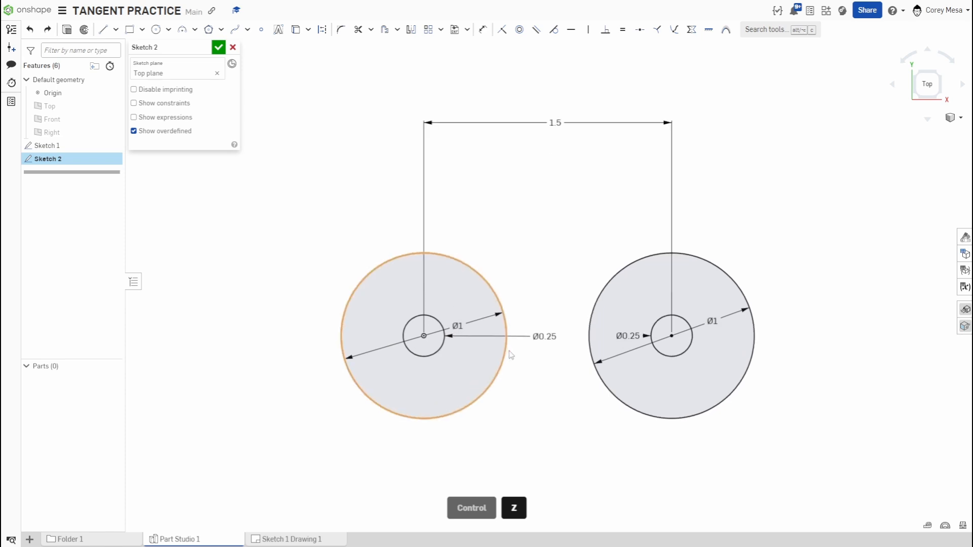
pyautogui.press('c')
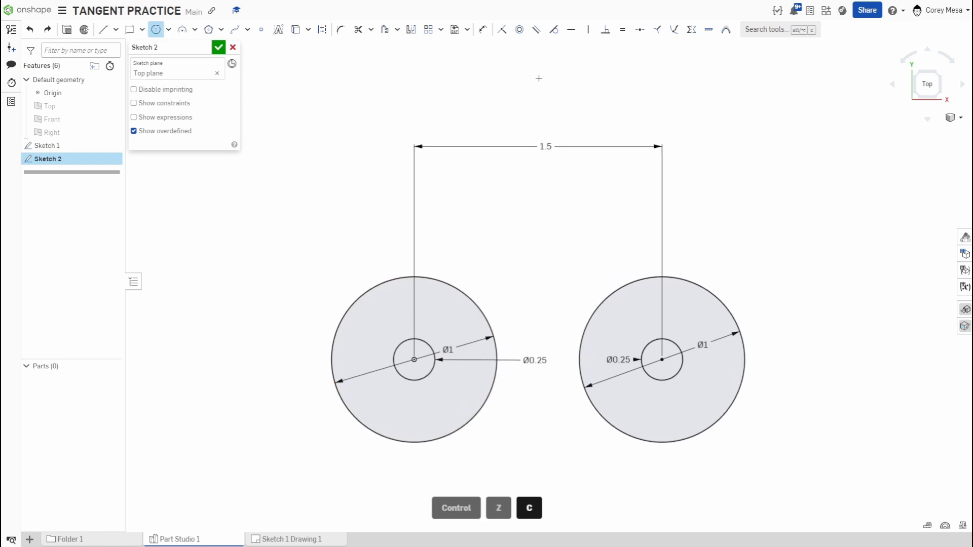
pyautogui.click(539, 77)
pyautogui.click(584, 173)
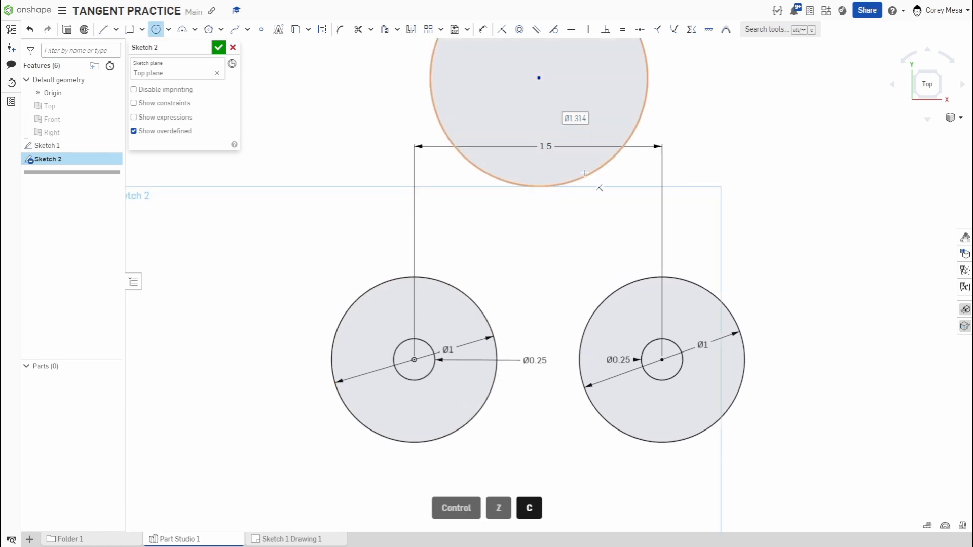
pyautogui.write('2')
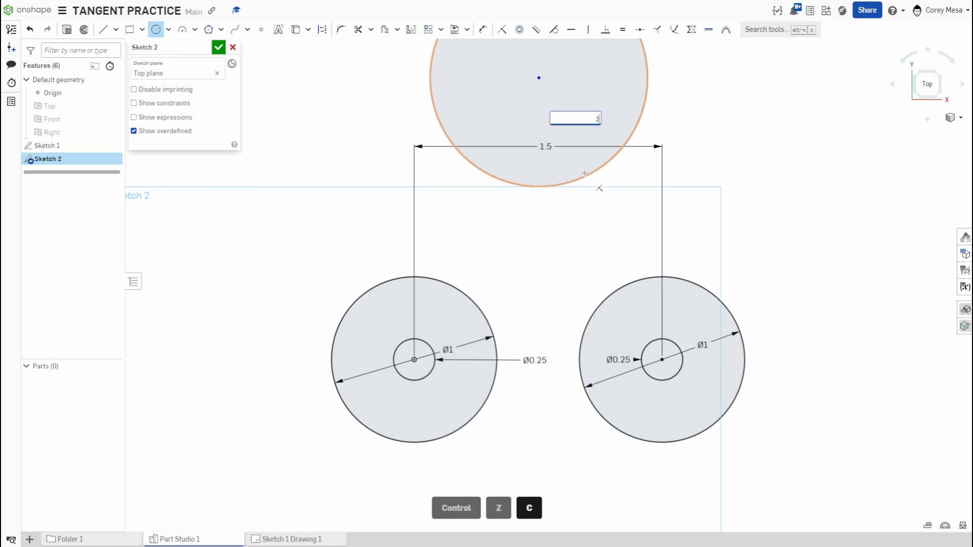
pyautogui.press('Return')
# Make the upper 2 in circle tangent to both 1 in diameter end circles
pyautogui.press('t')
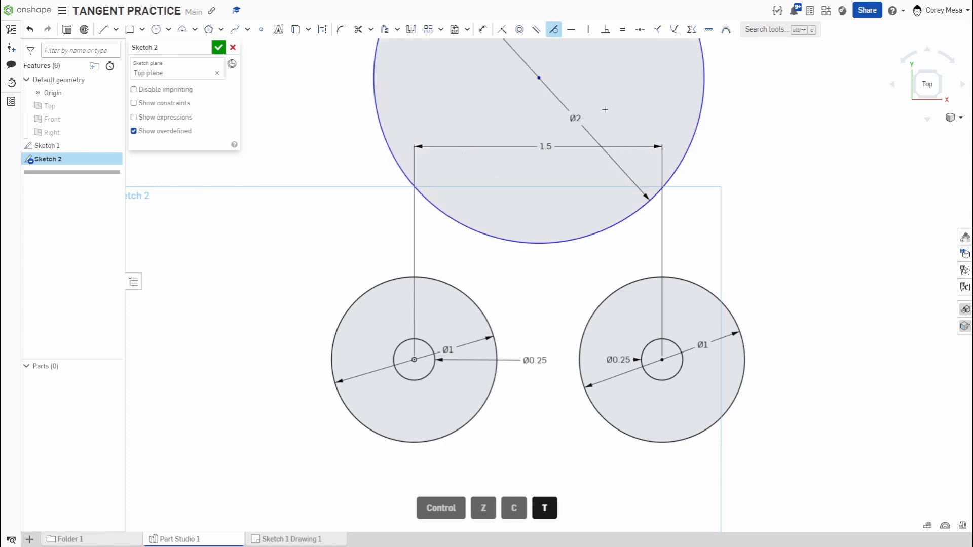
pyautogui.moveTo(644, 296); pyautogui.dragTo(599, 209)
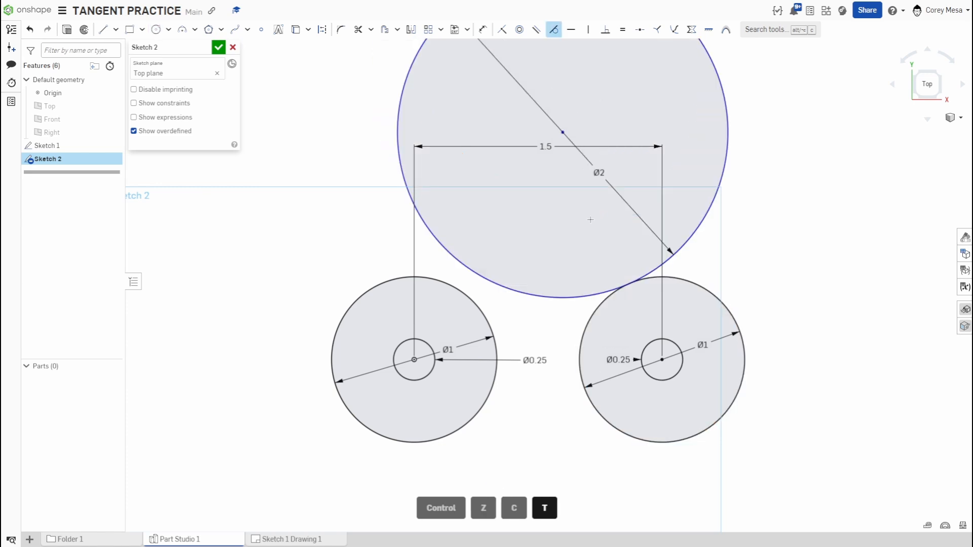
pyautogui.moveTo(481, 229); pyautogui.dragTo(415, 305)
# Trim the upper 2 in circle down to the concave arc joining the two end circles
pyautogui.scroll(-3, 562, 373)
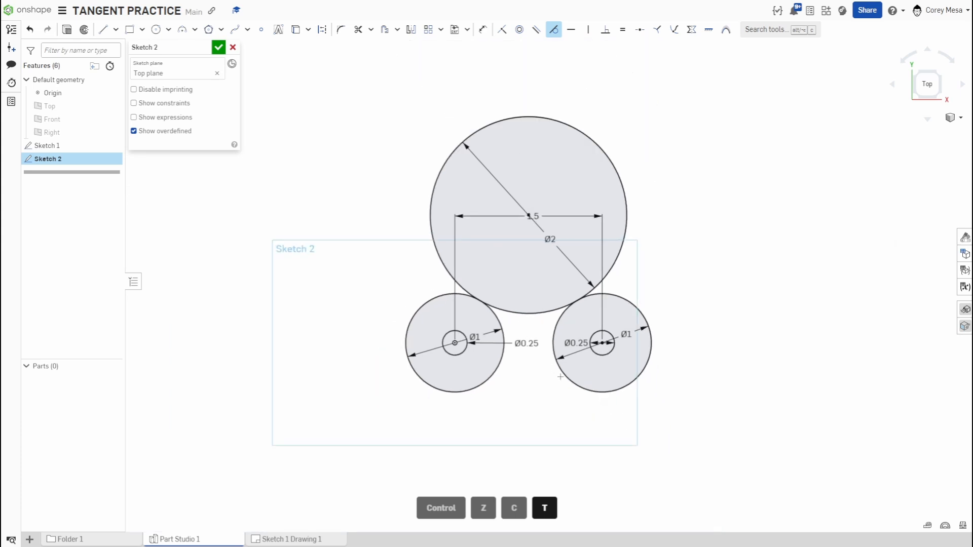
pyautogui.press('m')
pyautogui.moveTo(701, 221); pyautogui.dragTo(473, 187)
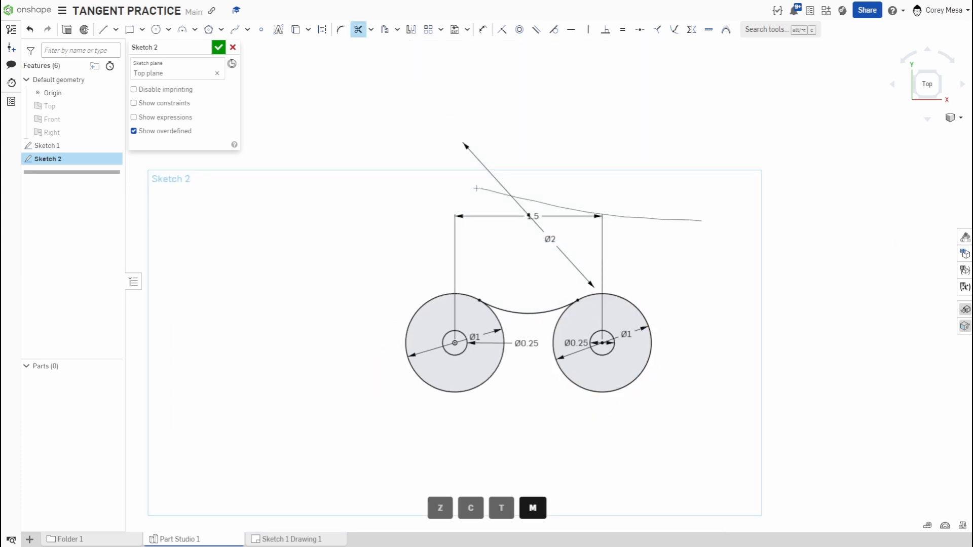
# Draw a 2 in diameter circle below the two end circles and make it tangent to both of them
pyautogui.moveTo(555, 419); pyautogui.dragTo(542, 284, button='middle')
pyautogui.press('c')
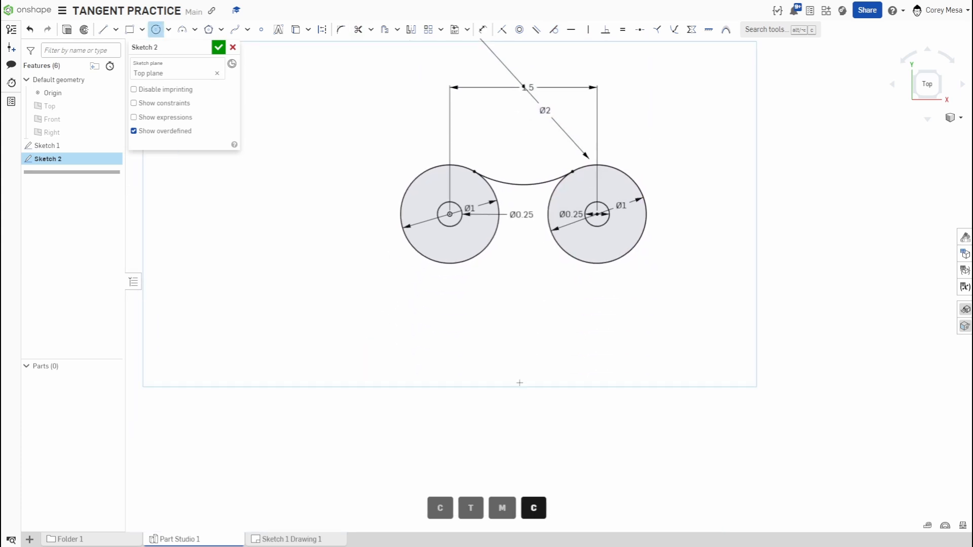
pyautogui.click(517, 383)
pyautogui.click(564, 338)
pyautogui.write('2')
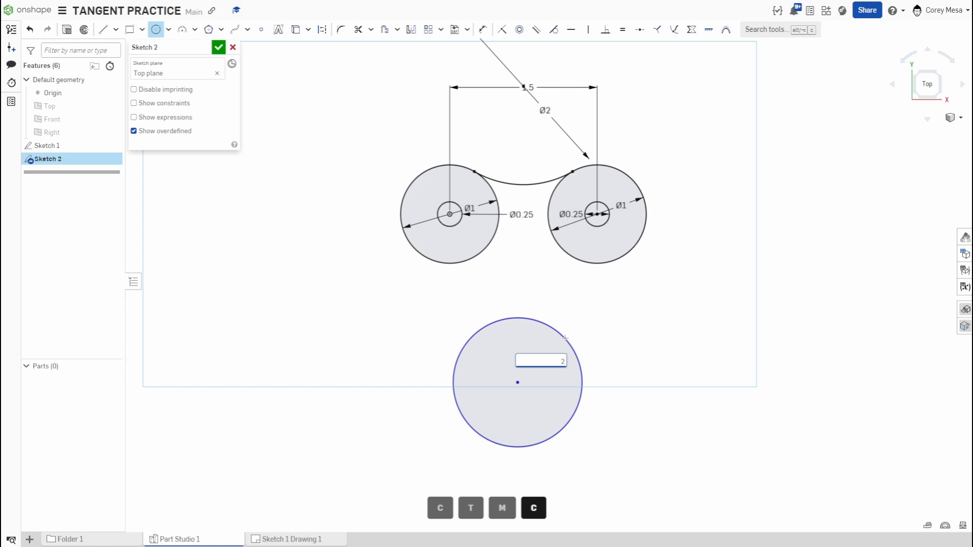
pyautogui.press('Return')
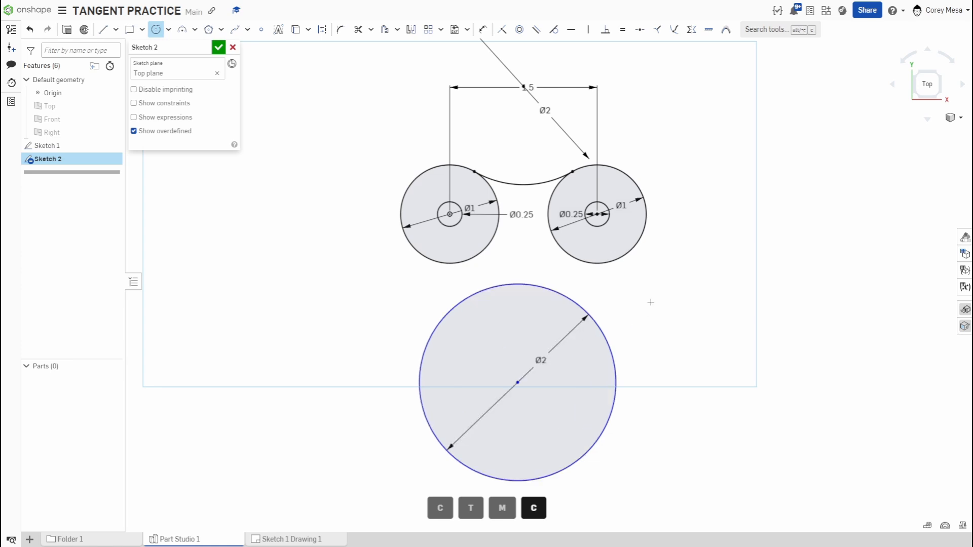
pyautogui.press('t')
pyautogui.moveTo(592, 241); pyautogui.dragTo(462, 245)
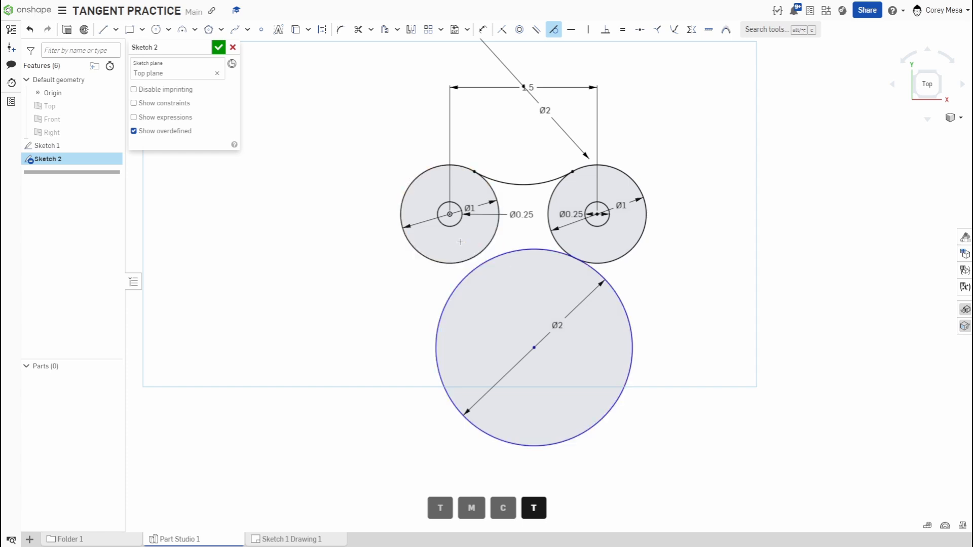
# Trim the outer part of the lower 2 in circle and the inner arcs of both end circles to leave a single link outline
pyautogui.press('m')
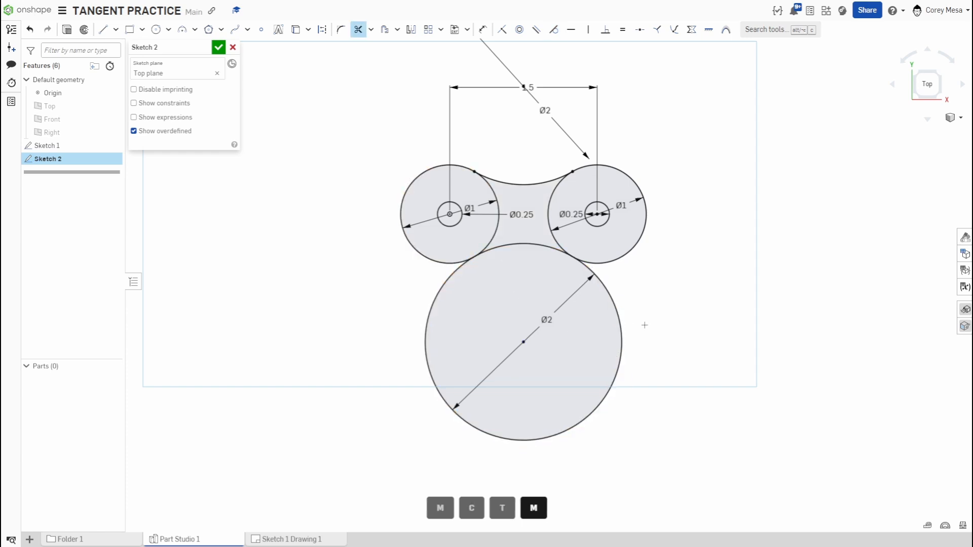
pyautogui.moveTo(669, 303); pyautogui.dragTo(515, 336)
pyautogui.scroll(3, 521, 304)
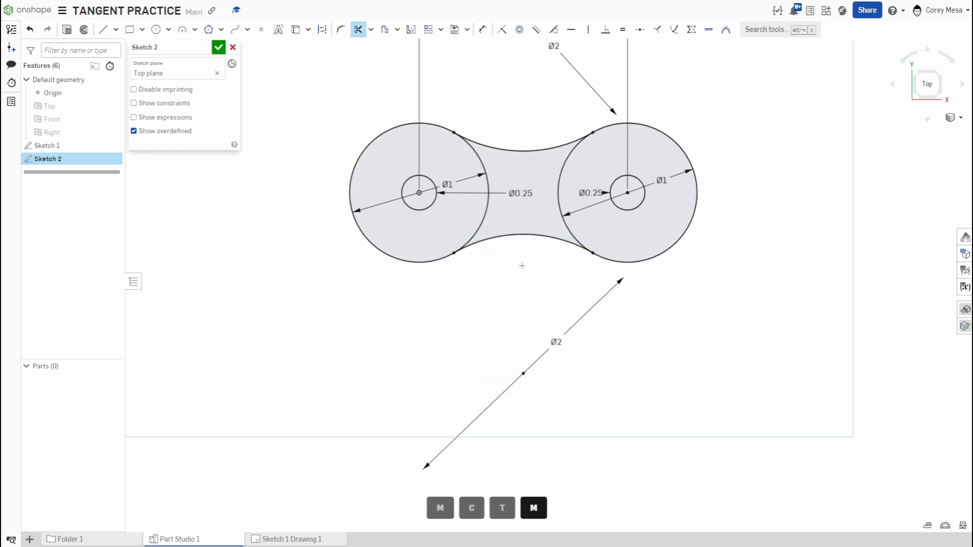
pyautogui.scroll(2, 567, 283)
pyautogui.moveTo(629, 244)
pyautogui.mouseDown()
pyautogui.moveTo(546, 263)
pyautogui.moveTo(451, 241)
pyautogui.mouseUp()
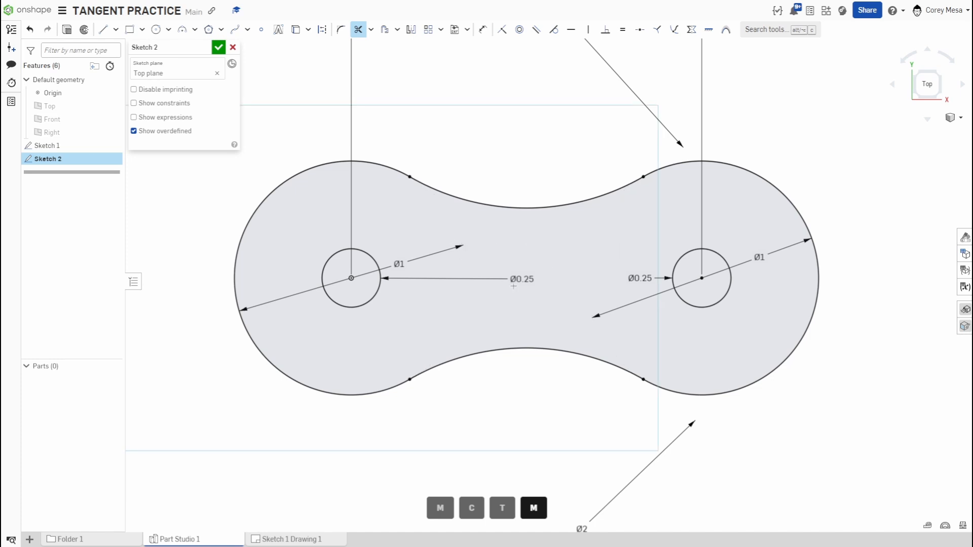
# Finish Sketch 2, check the area of the link region around the holes, and compare it with the note in Sketch 1 Drawing 1
pyautogui.scroll(-3, 540, 282)
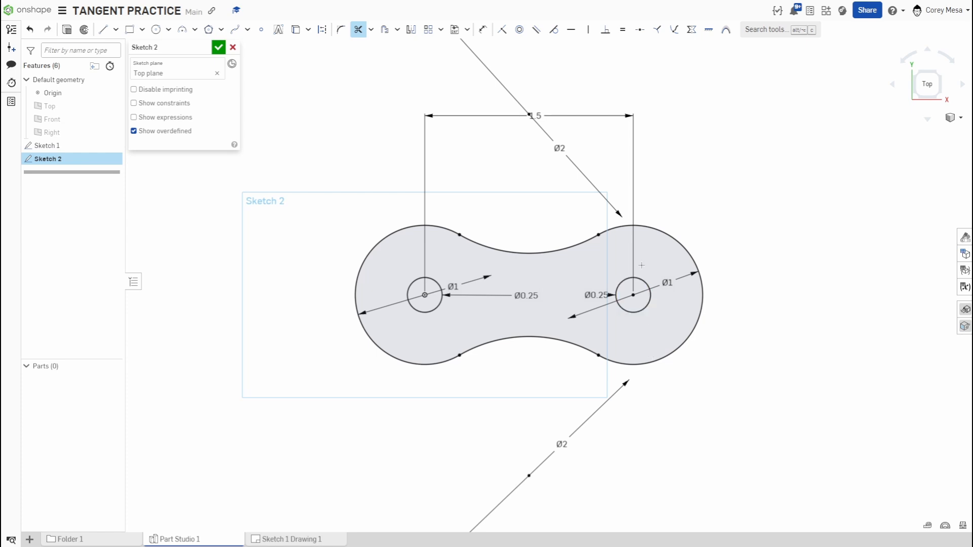
pyautogui.click(219, 48)
pyautogui.click(534, 303)
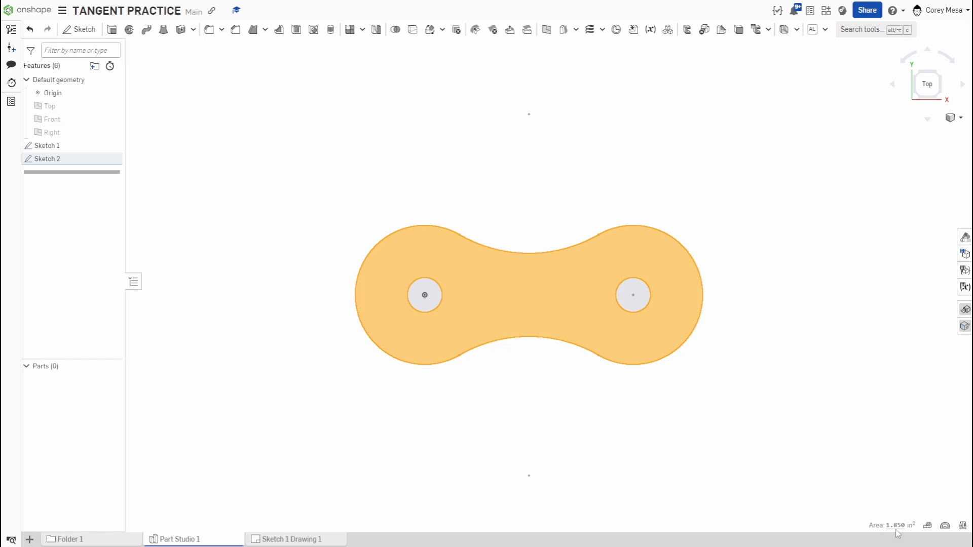
pyautogui.moveTo(900, 527)
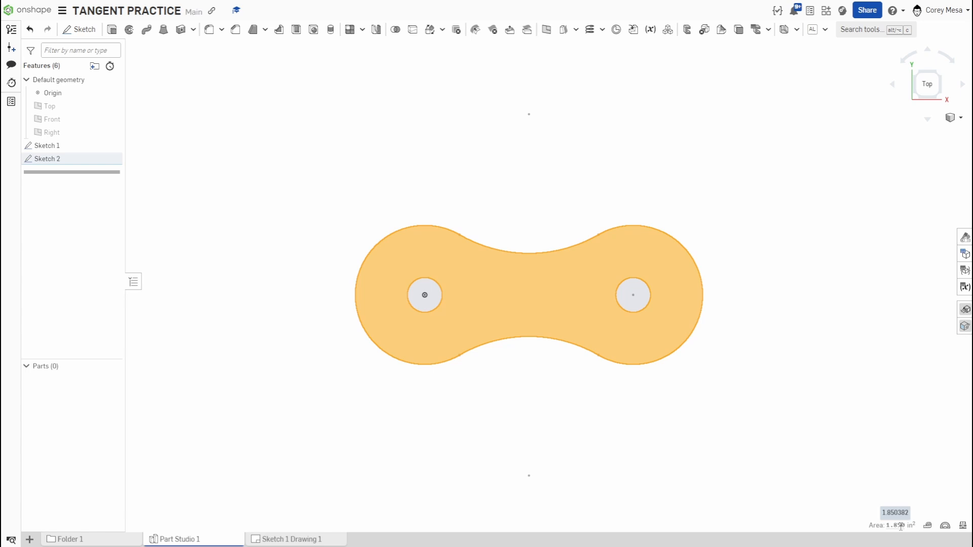
pyautogui.click(321, 537)
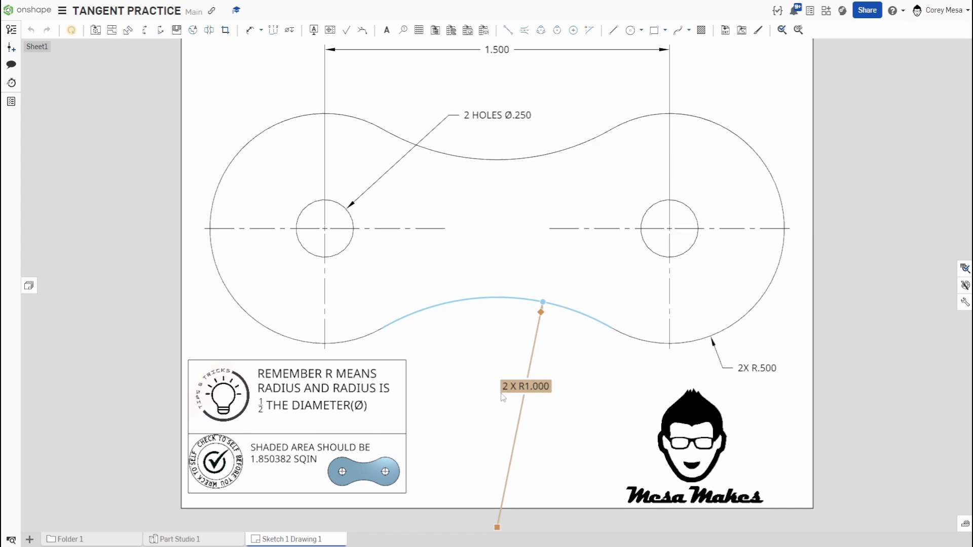
# Return to Part Studio 1 and reopen Sketch 2 for editing
pyautogui.click(209, 539)
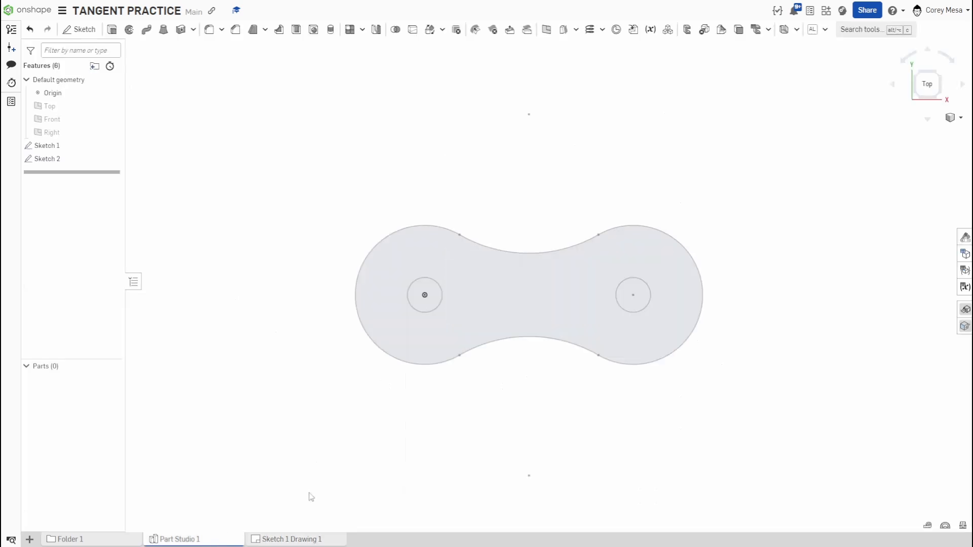
pyautogui.doubleClick(65, 158)
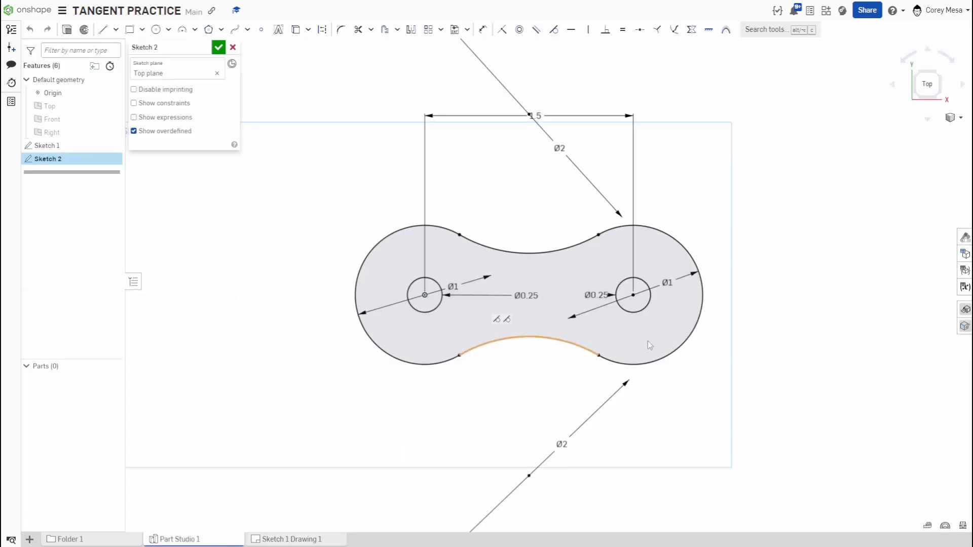
pyautogui.scroll(-3, 386, 373)
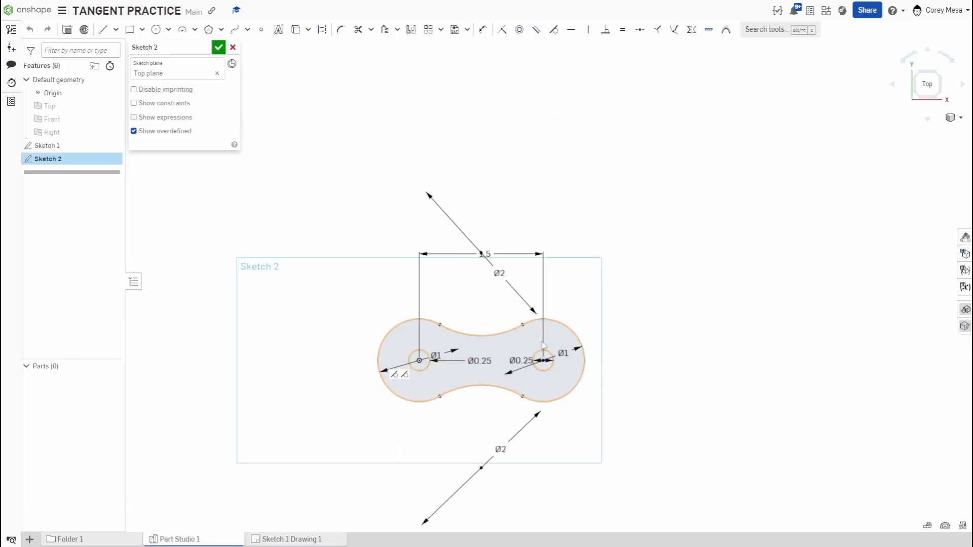
# Delete the 2 in diameter dimensions of the link's upper and lower concave arcs in Sketch 2
pyautogui.scroll(3, 506, 426)
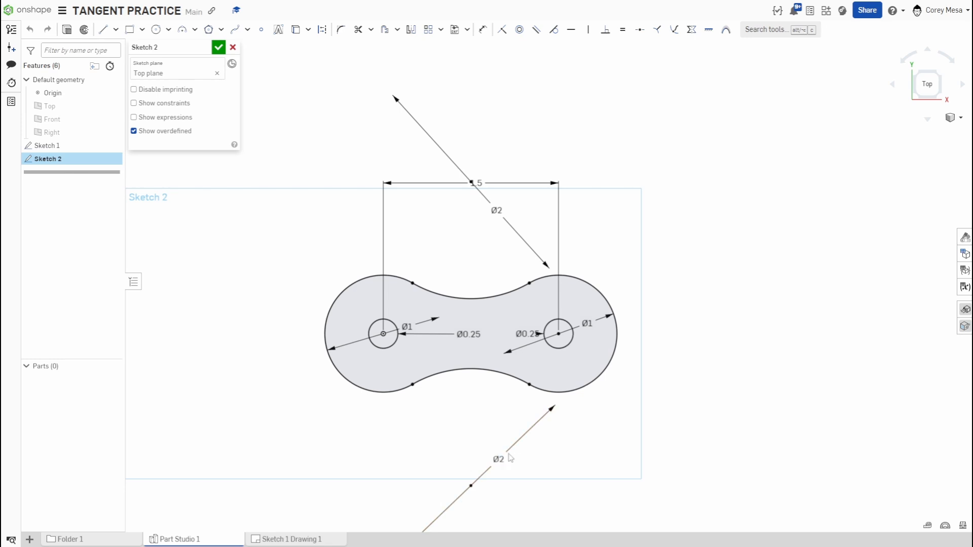
pyautogui.click(495, 210)
pyautogui.press('Delete')
pyautogui.scroll(5, 476, 337)
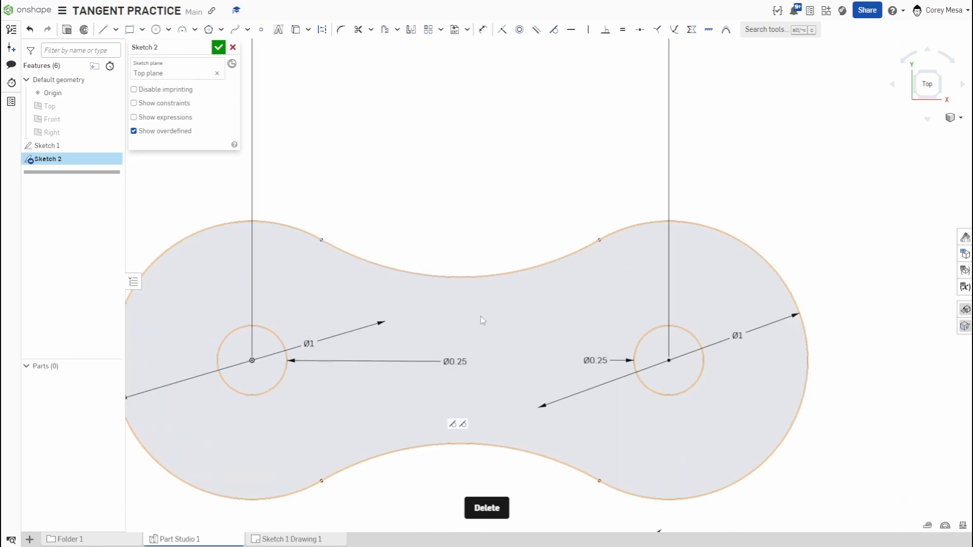
pyautogui.scroll(-5, 517, 276)
pyautogui.scroll(-5, 522, 276)
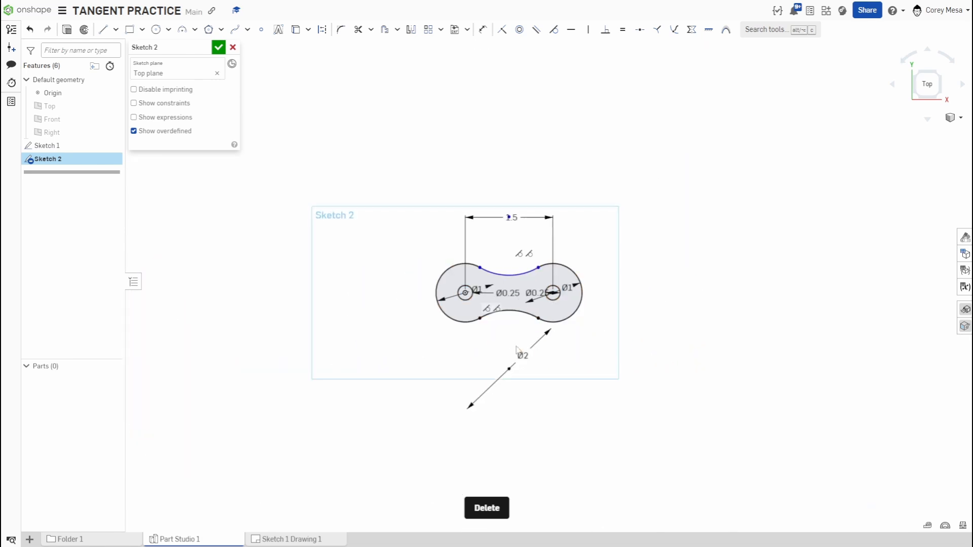
pyautogui.click(520, 354)
pyautogui.press('Delete')
# Pull the link's lower concave arc outward to a much shallower curve and finish Sketch 2
pyautogui.scroll(5, 525, 327)
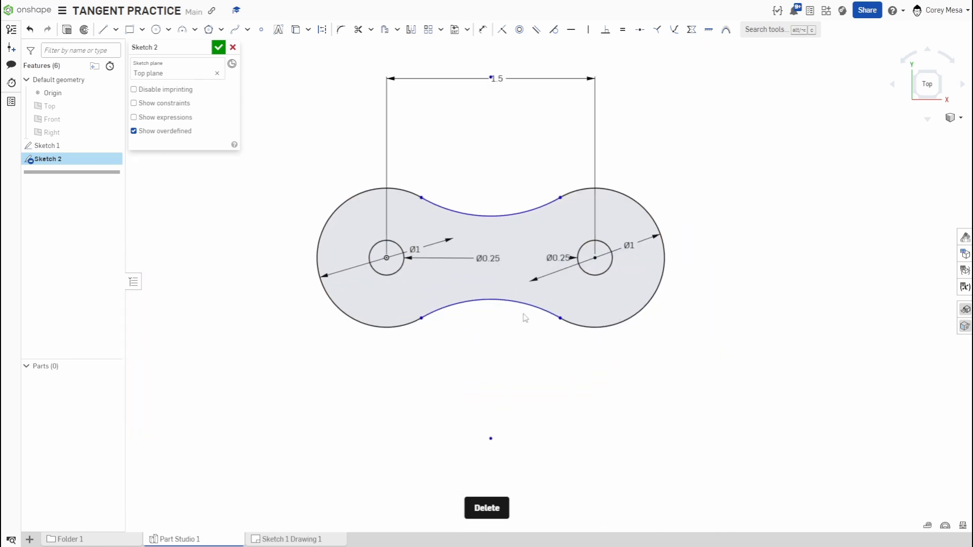
pyautogui.moveTo(491, 290); pyautogui.dragTo(502, 323)
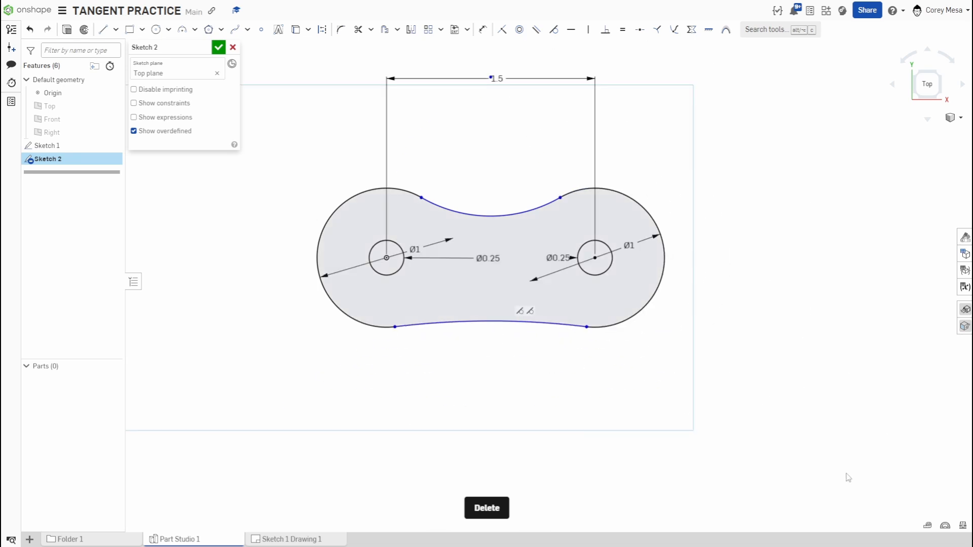
pyautogui.click(219, 48)
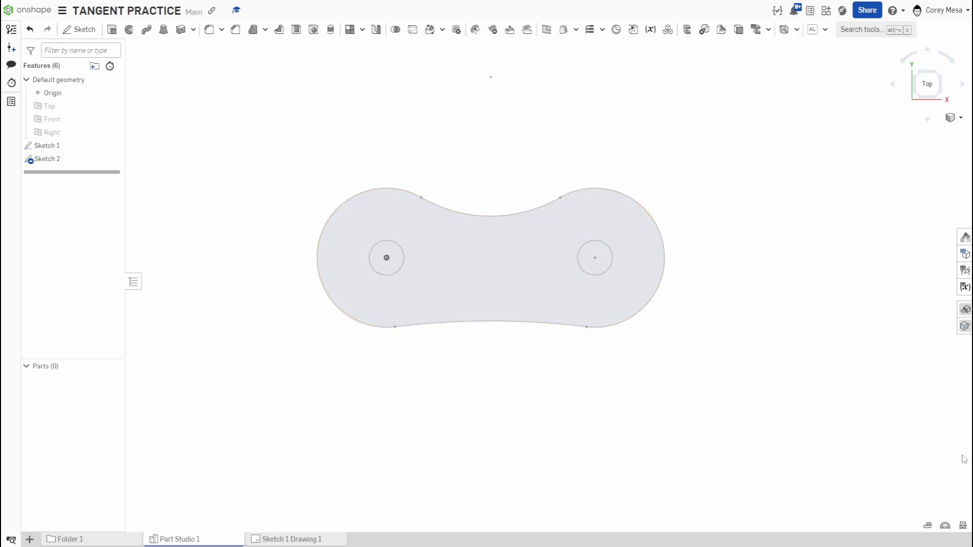
# Check the area of the altered link region around the two holes
pyautogui.click(927, 525)
pyautogui.click(696, 190)
pyautogui.click(482, 273)
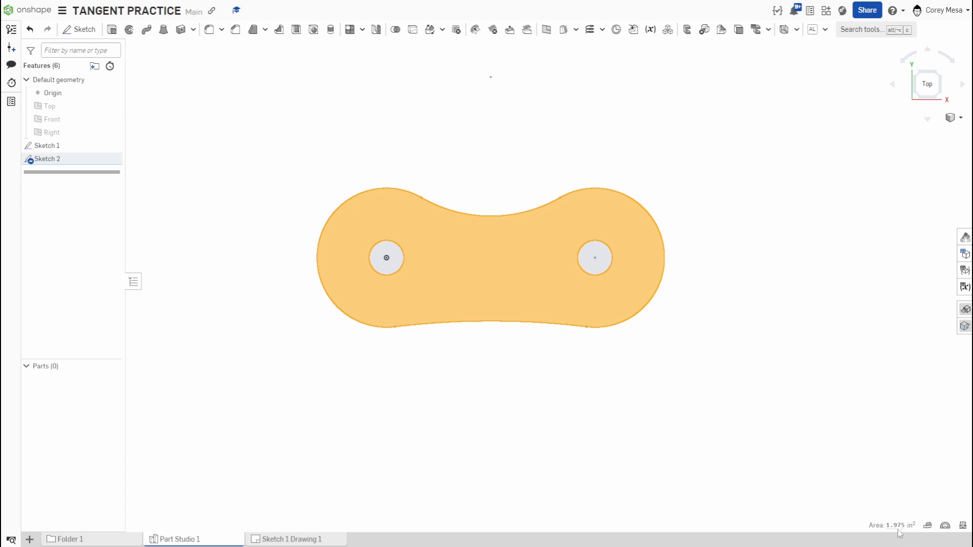
# Undo the last Sketch 2 edit to restore the arc and its diameter dimensions, and reopen the sketch for editing
pyautogui.hotkey('ctrl', 'z')
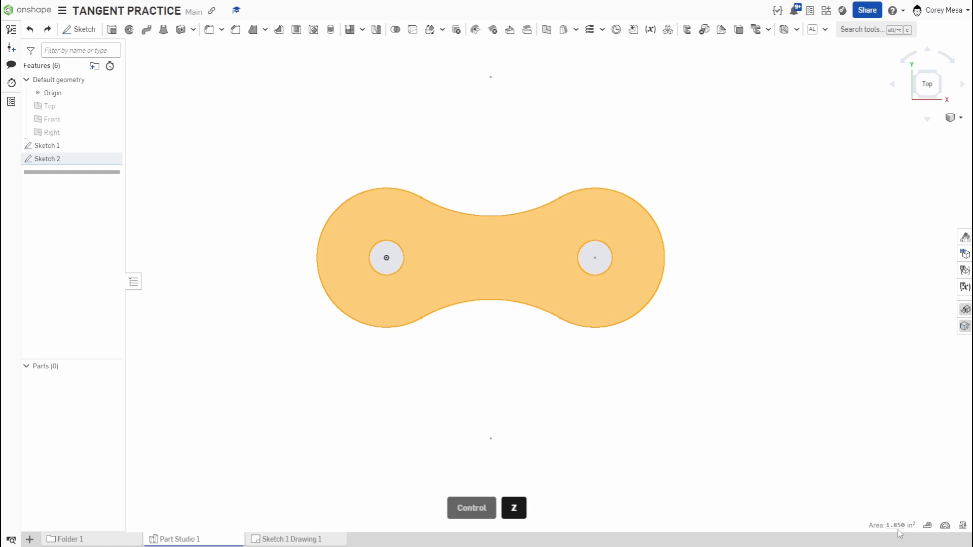
pyautogui.doubleClick(81, 160)
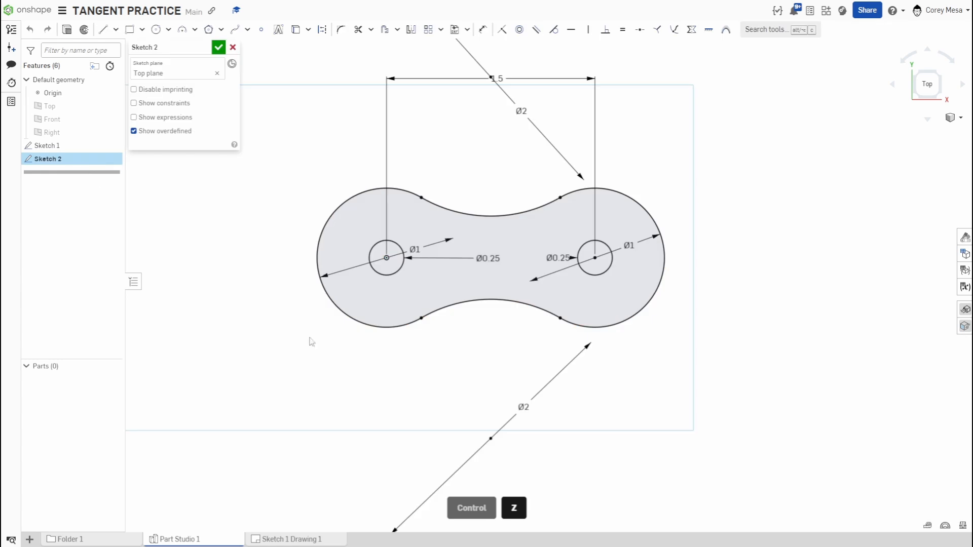
pyautogui.scroll(-2, 672, 342)
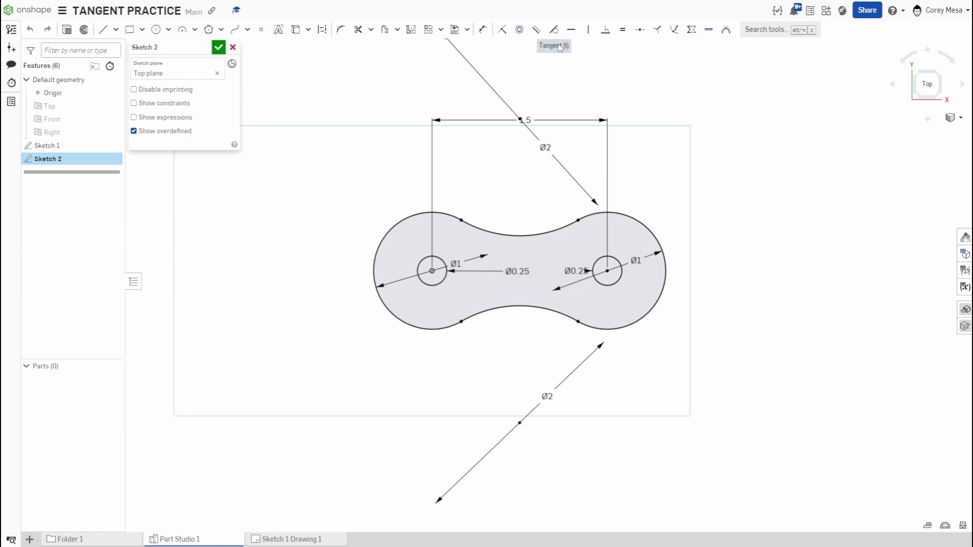
pyautogui.moveTo(627, 91); pyautogui.dragTo(618, 100, button='middle')
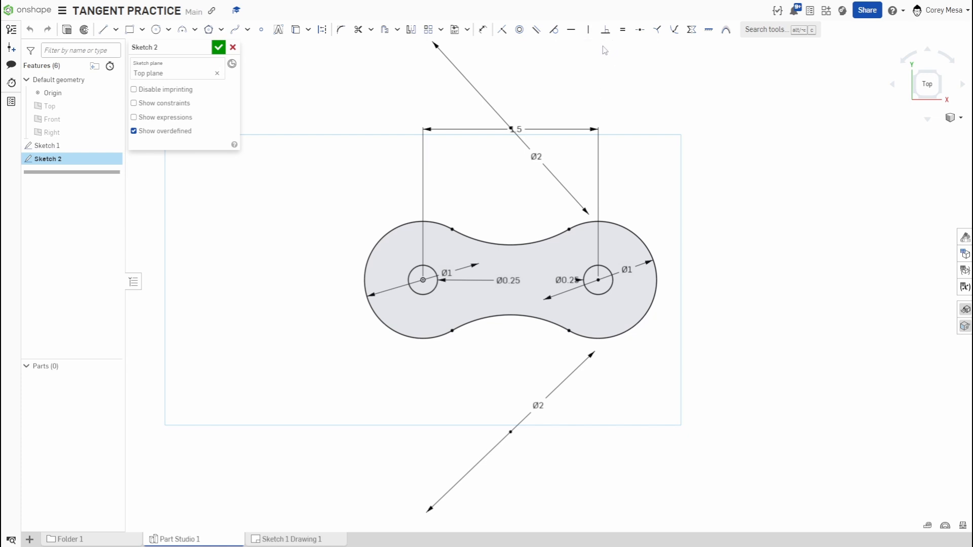
pyautogui.moveTo(593, 82); pyautogui.dragTo(543, 117, button='middle')
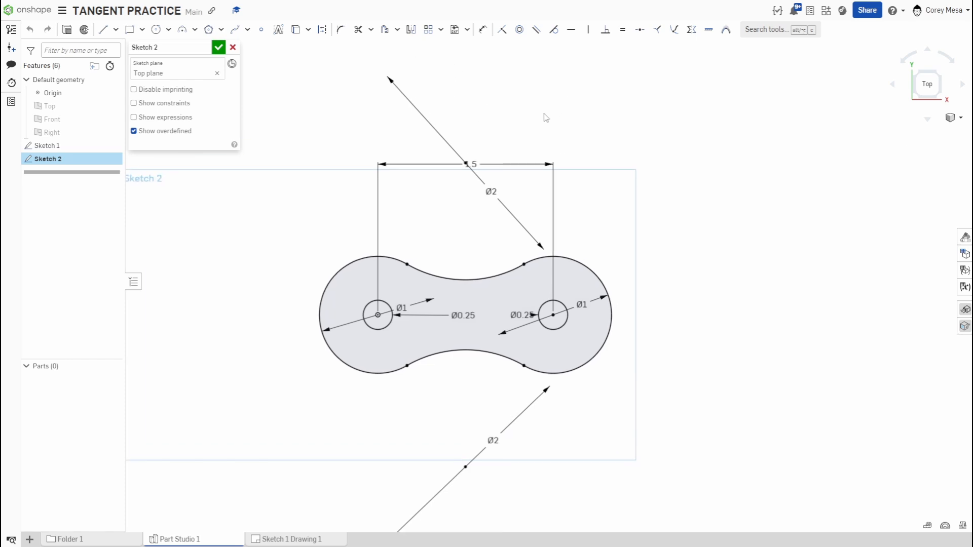